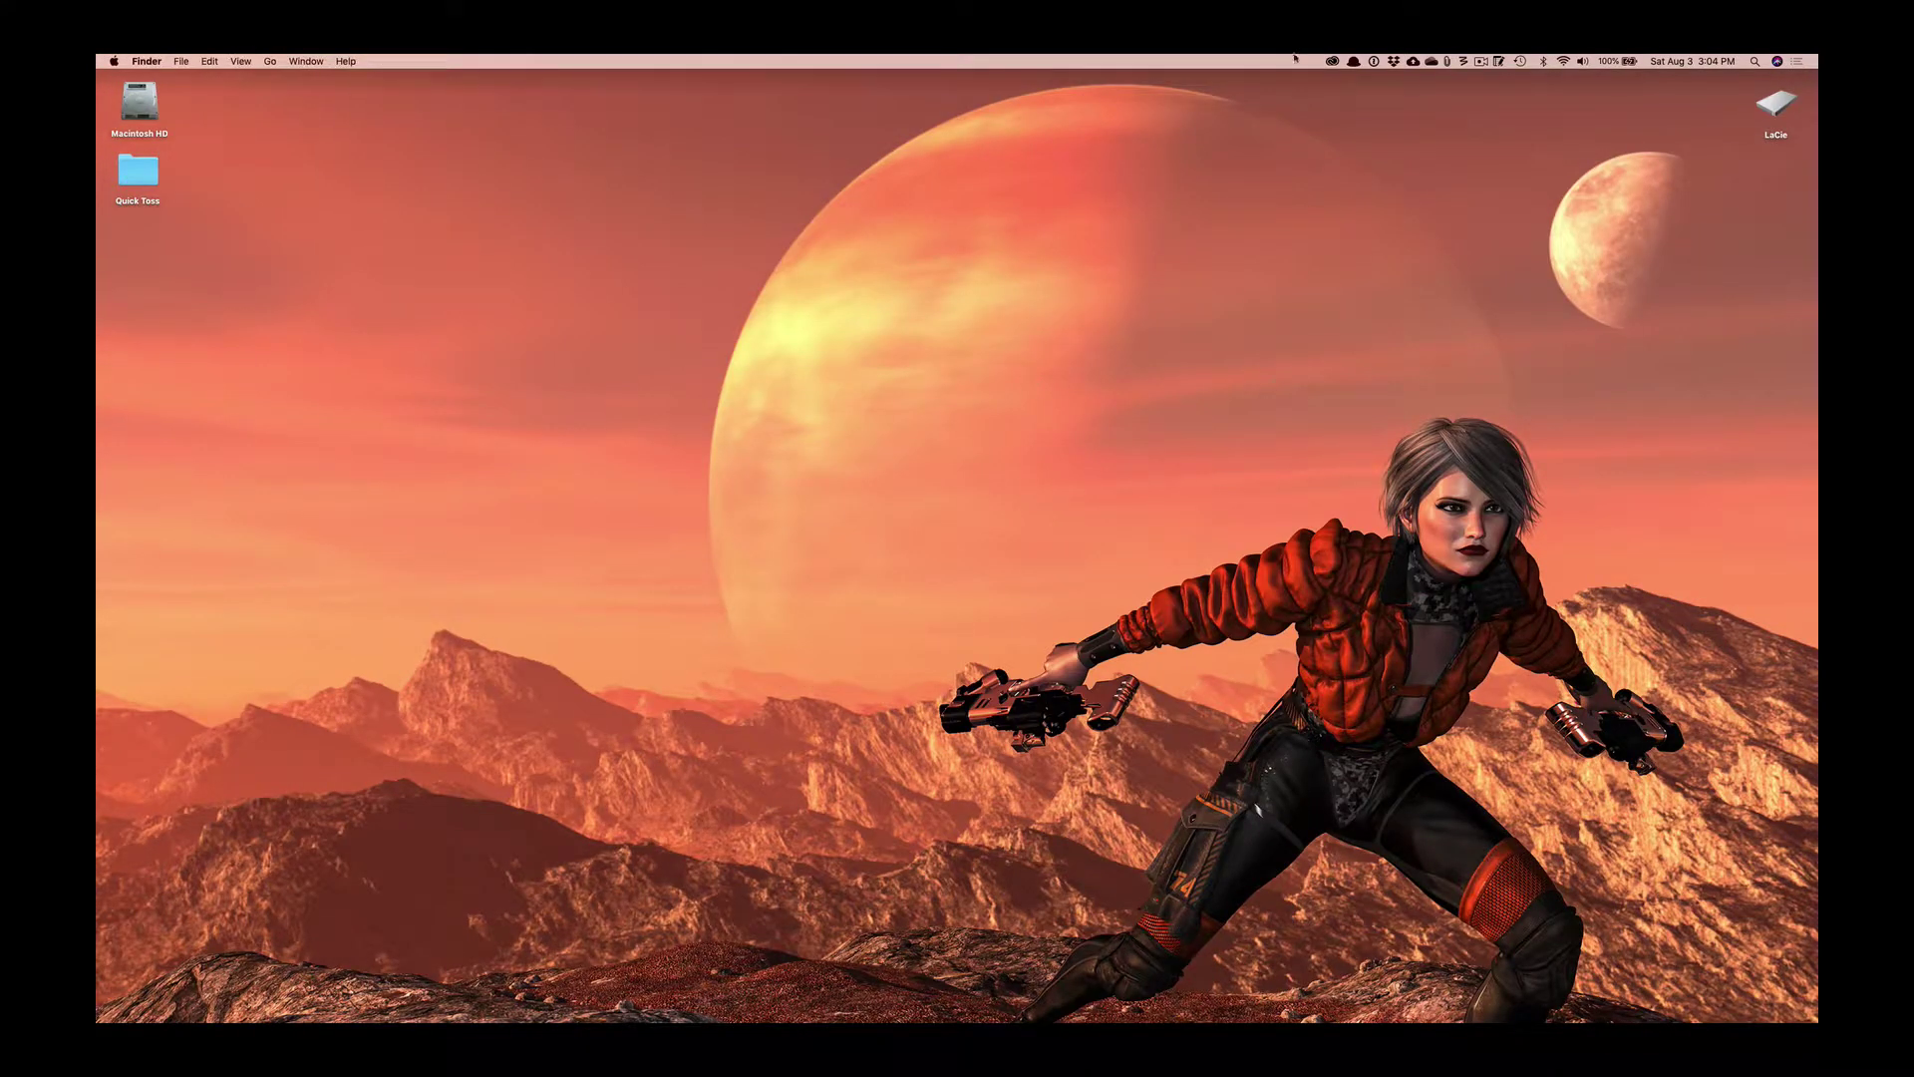
# Search Alfred for "org" and run the "Organize daz asset" workflow to open the two DAZ library folders.
pyautogui.click(1352, 61)
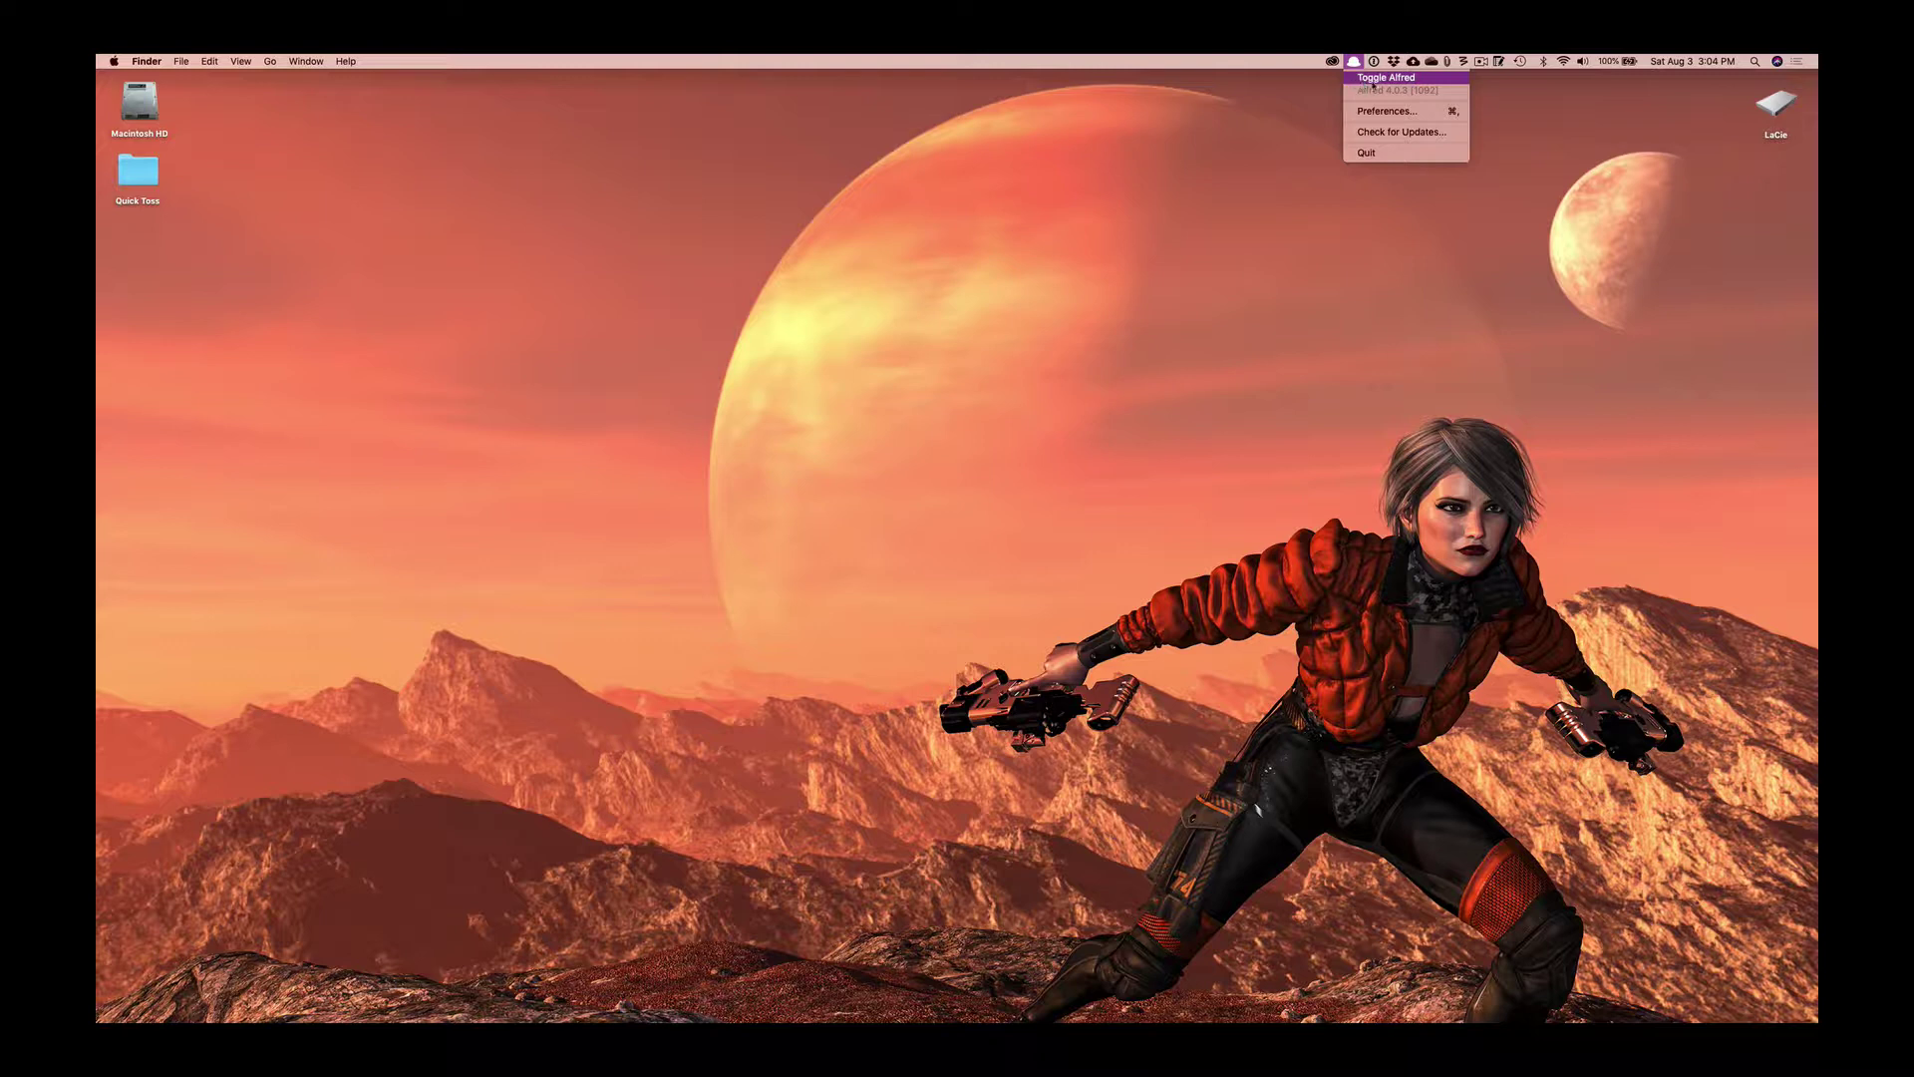
pyautogui.click(1379, 80)
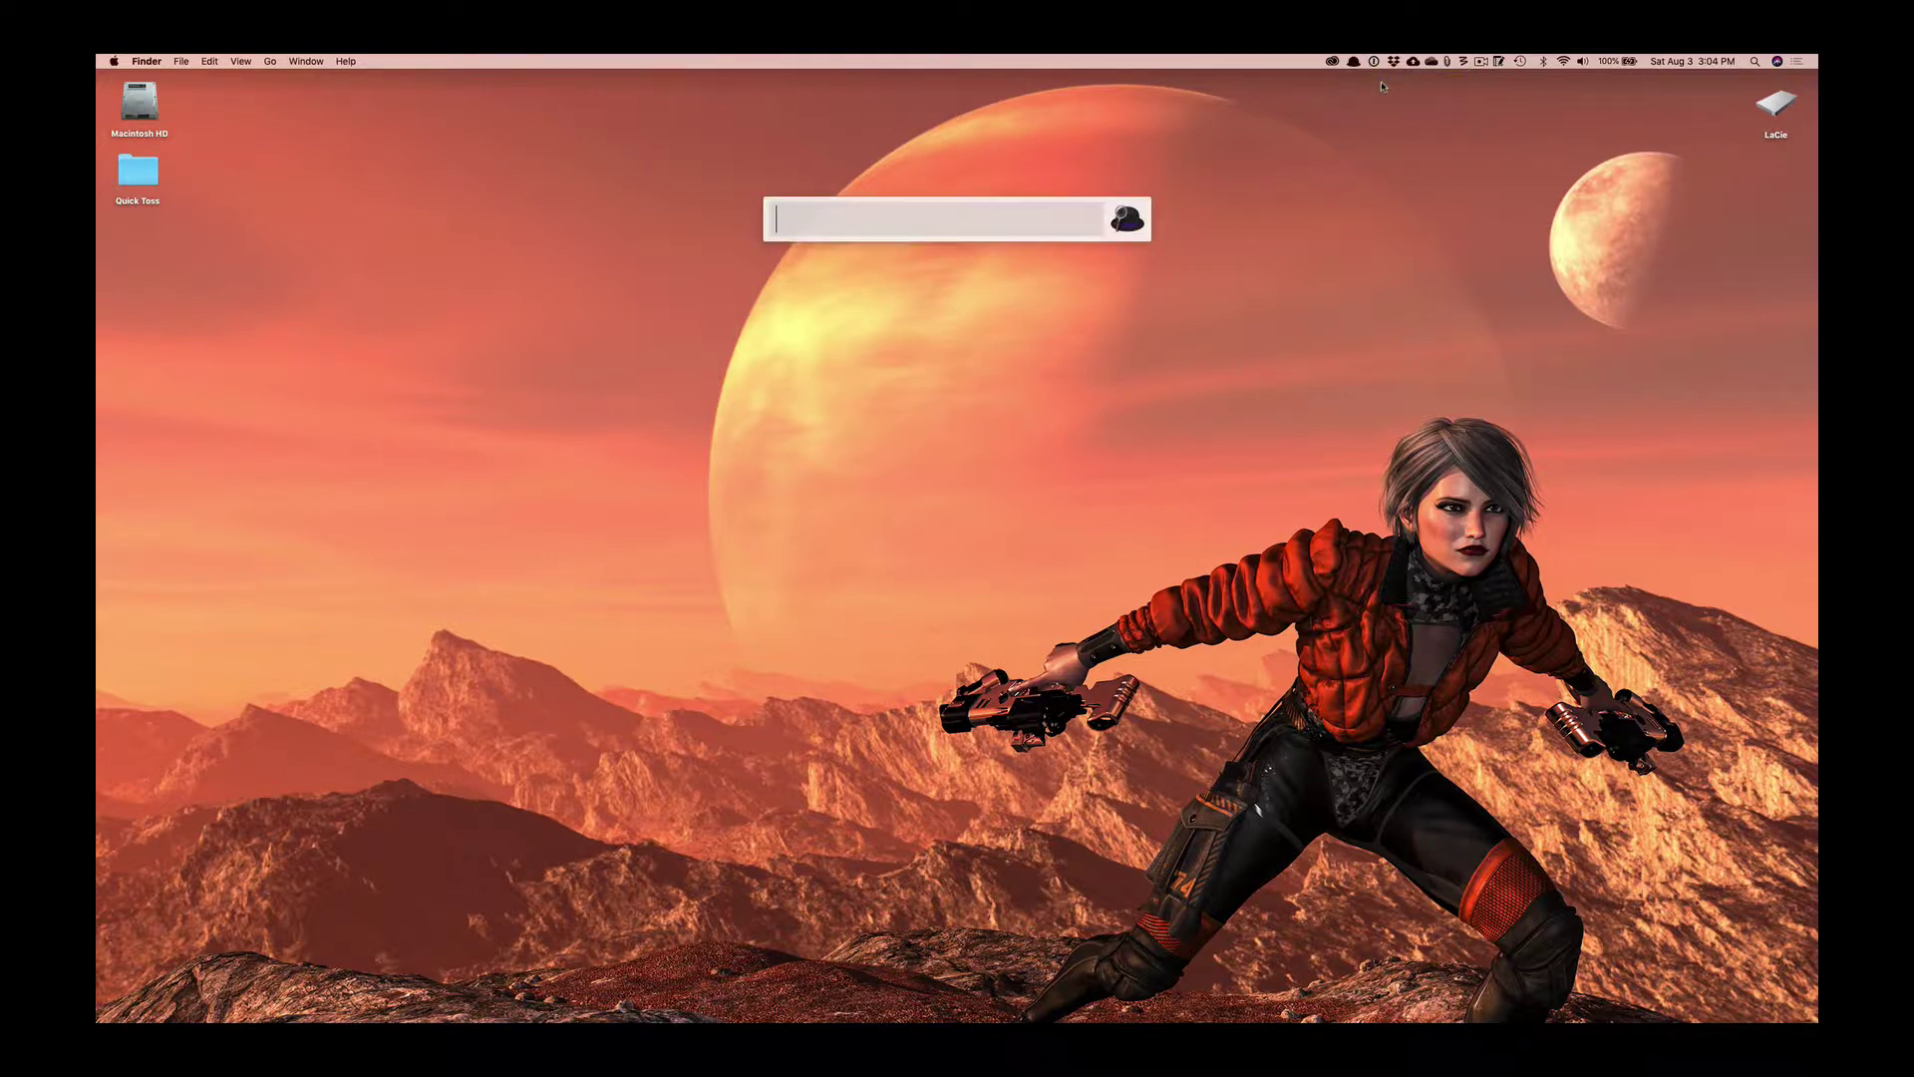
pyautogui.write('org')
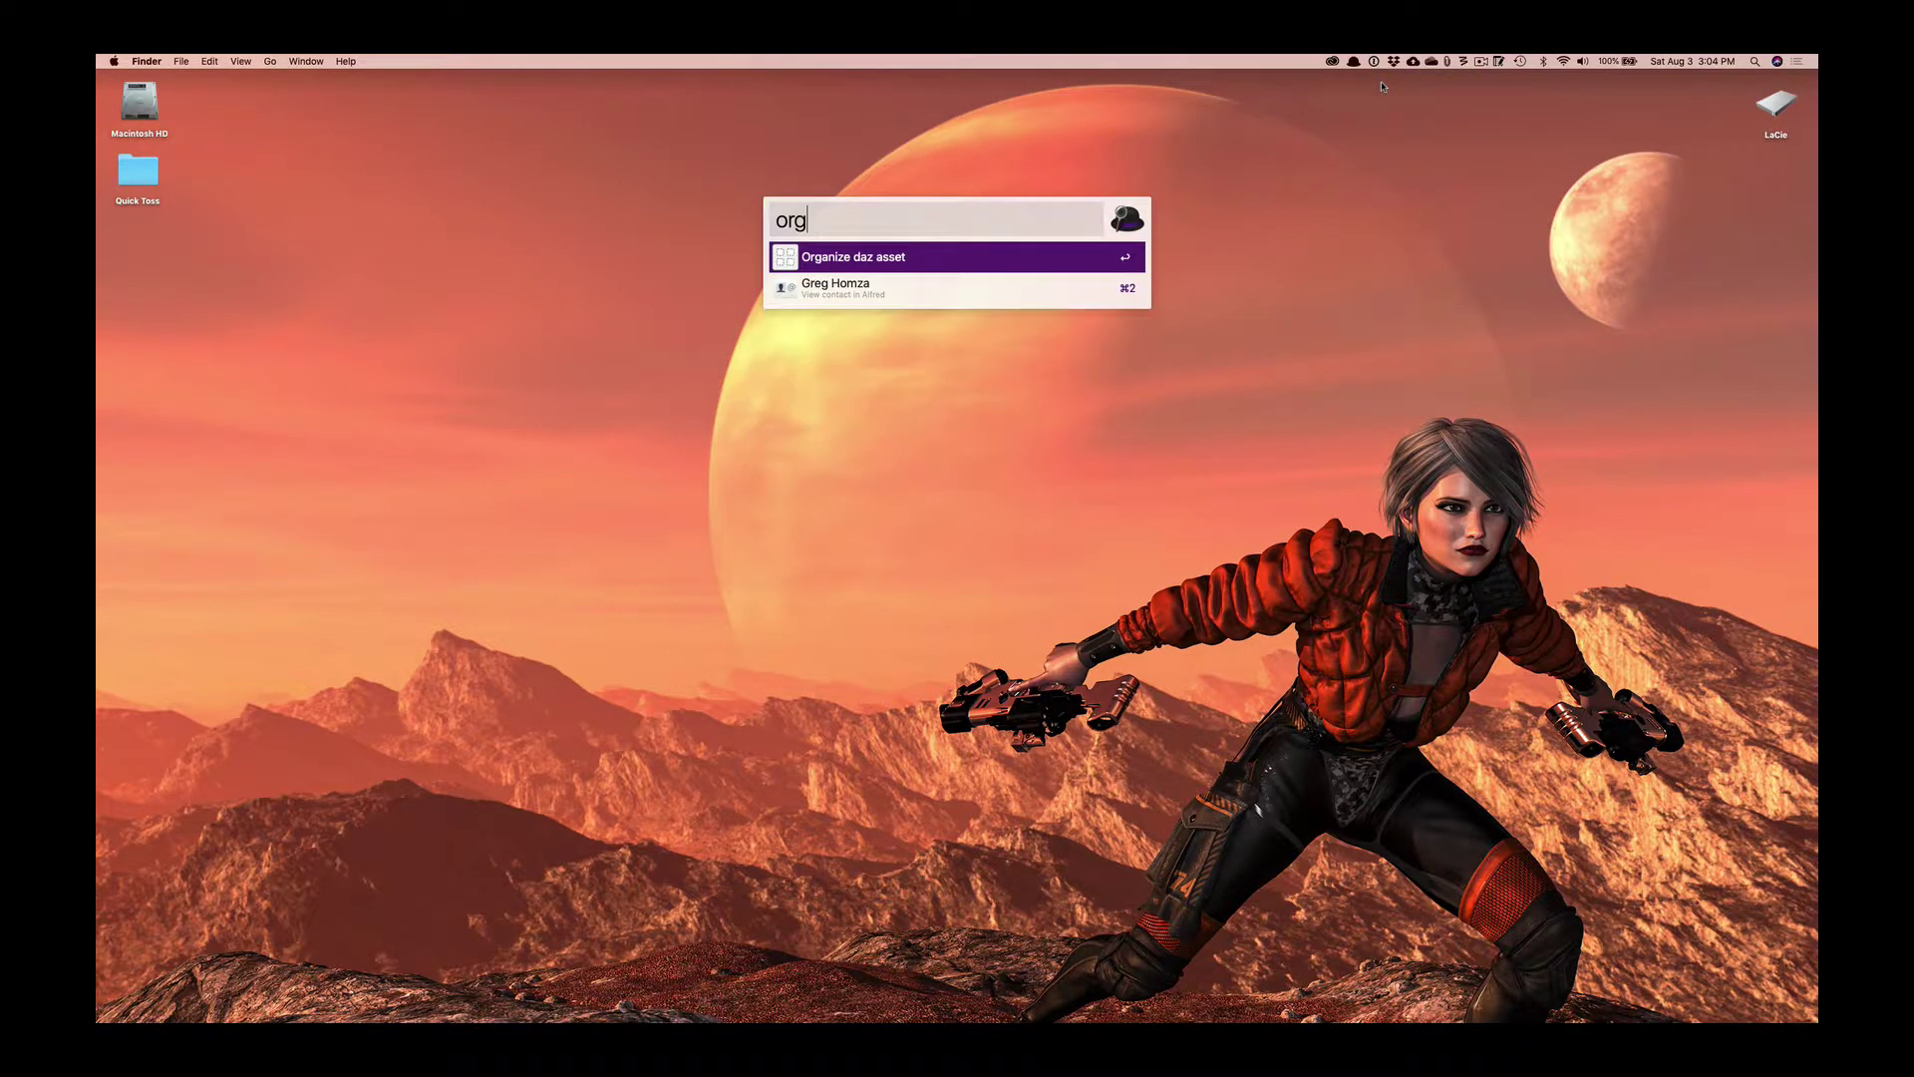
pyautogui.click(845, 265)
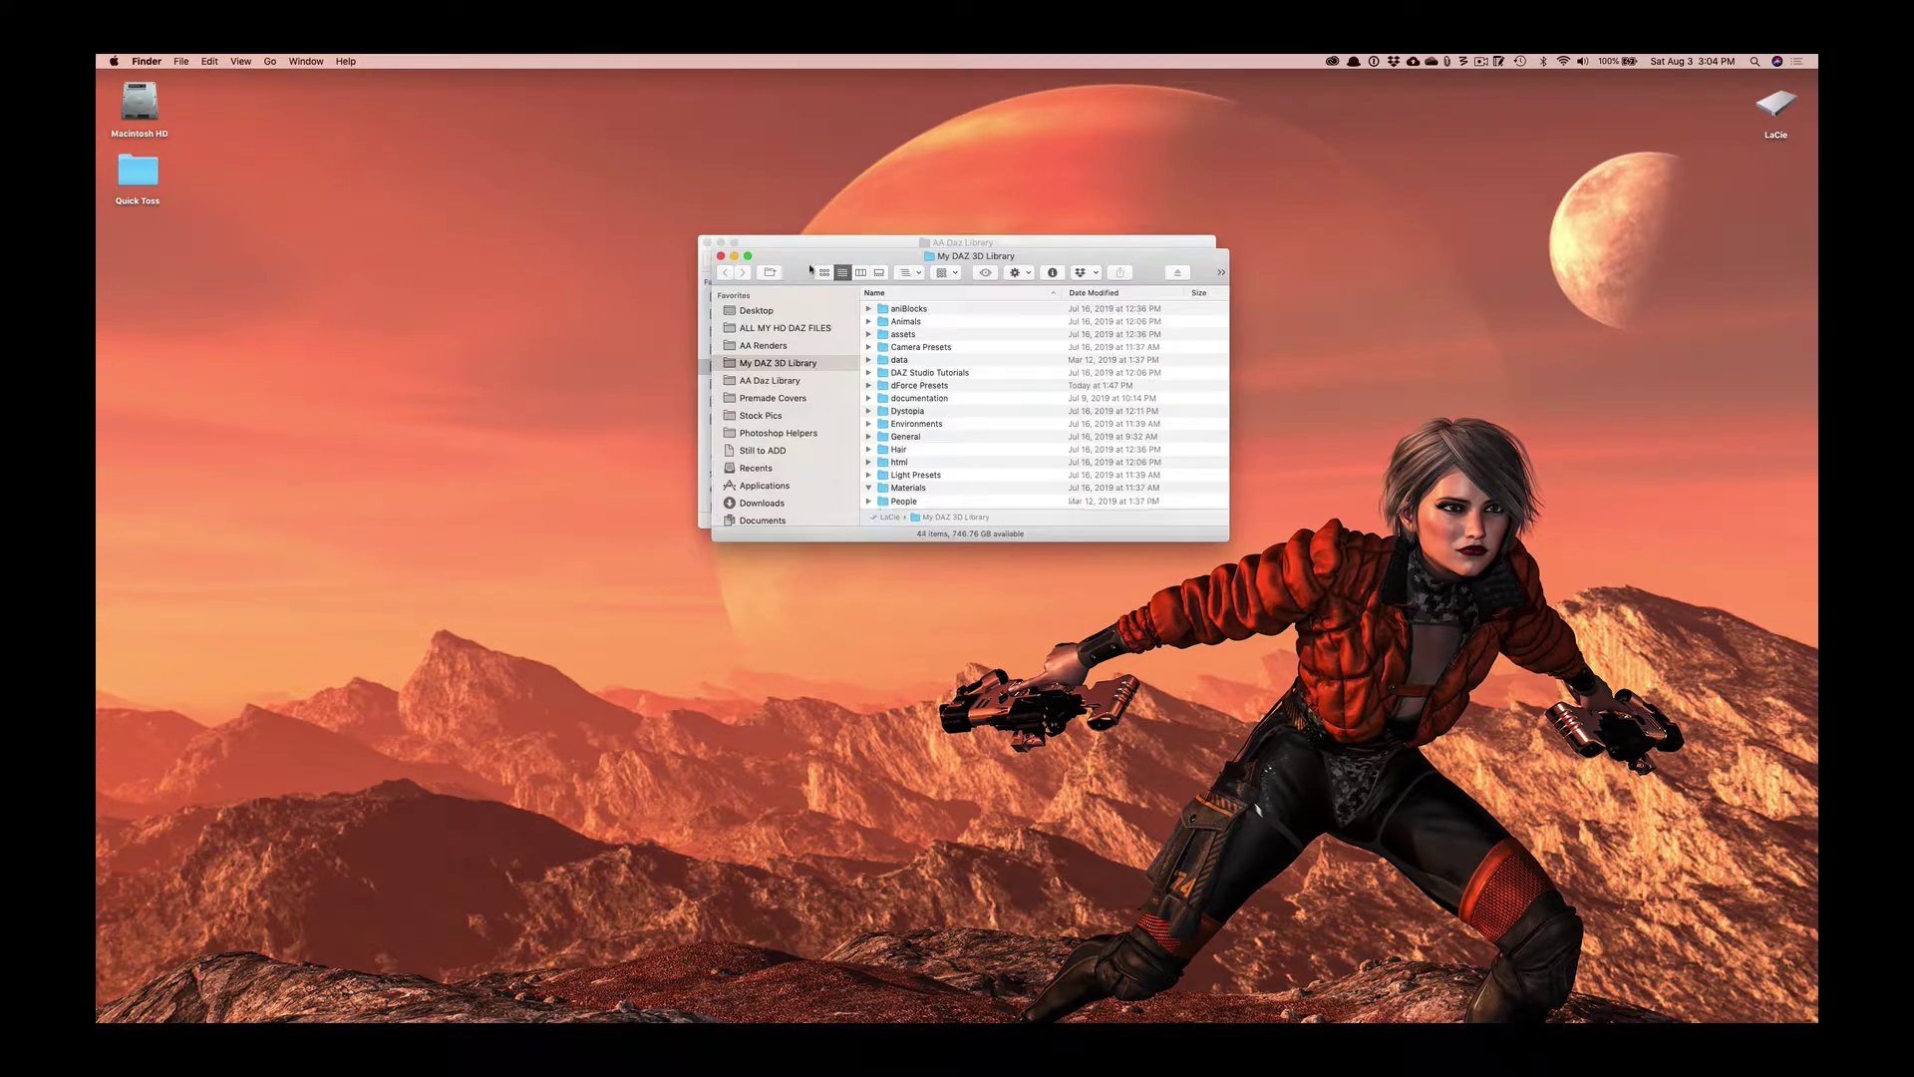
# Resize the My DAZ 3D Library window to fill the upper half of the screen.
pyautogui.moveTo(822, 258); pyautogui.dragTo(204, 80)
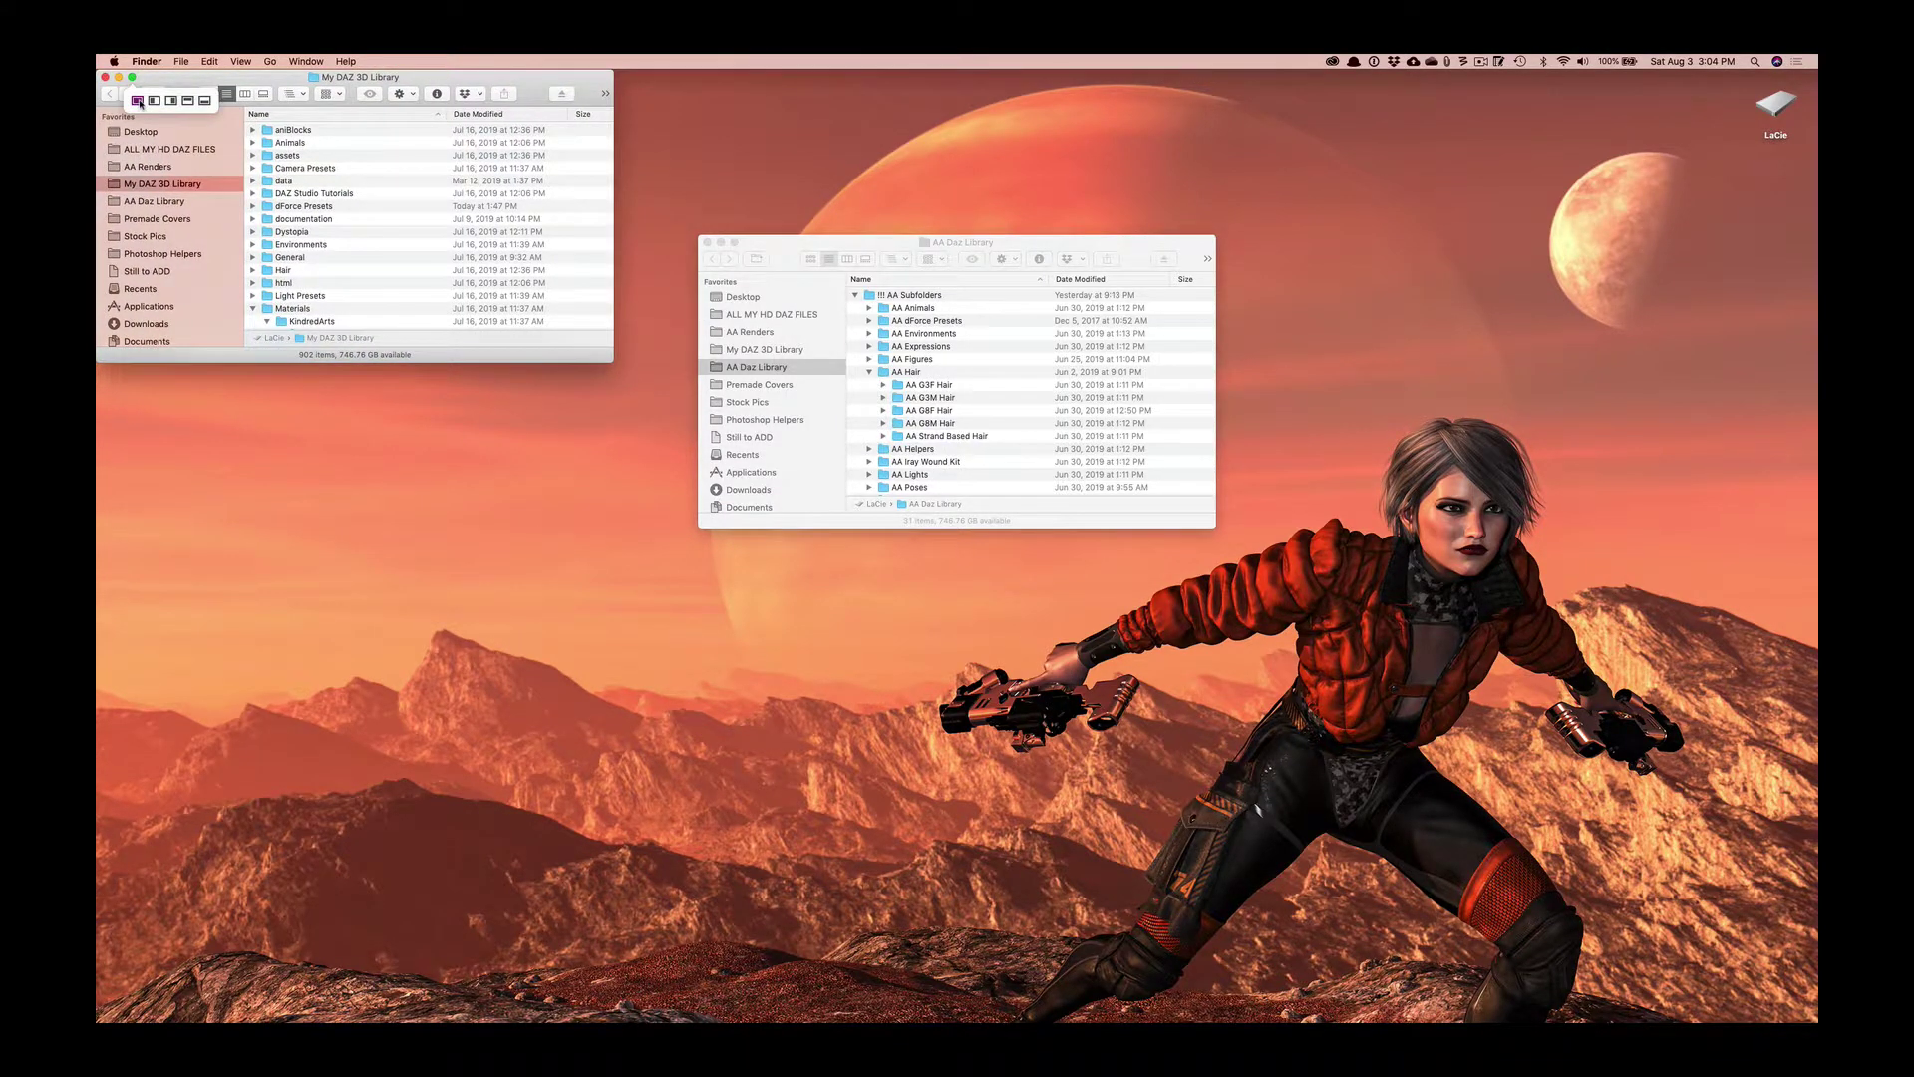
pyautogui.click(134, 77)
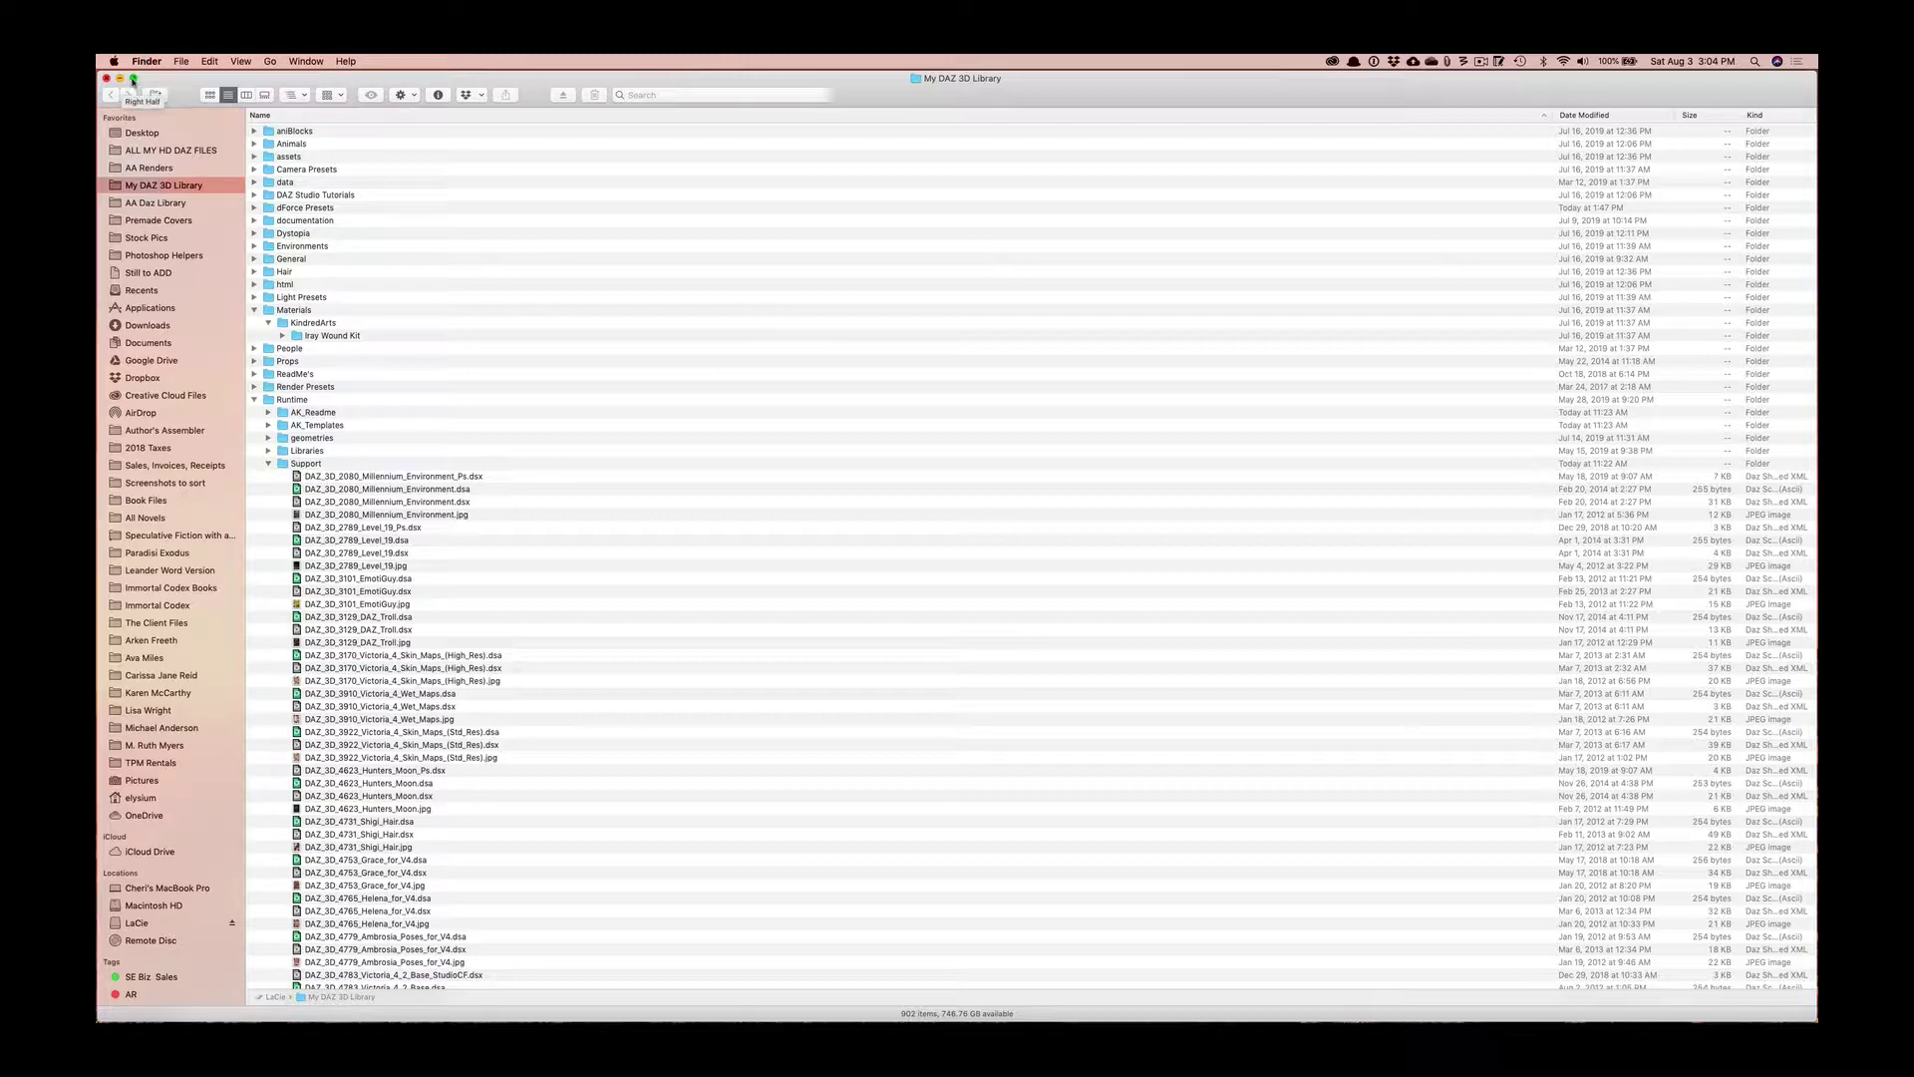
pyautogui.moveTo(134, 77)
pyautogui.click(212, 102)
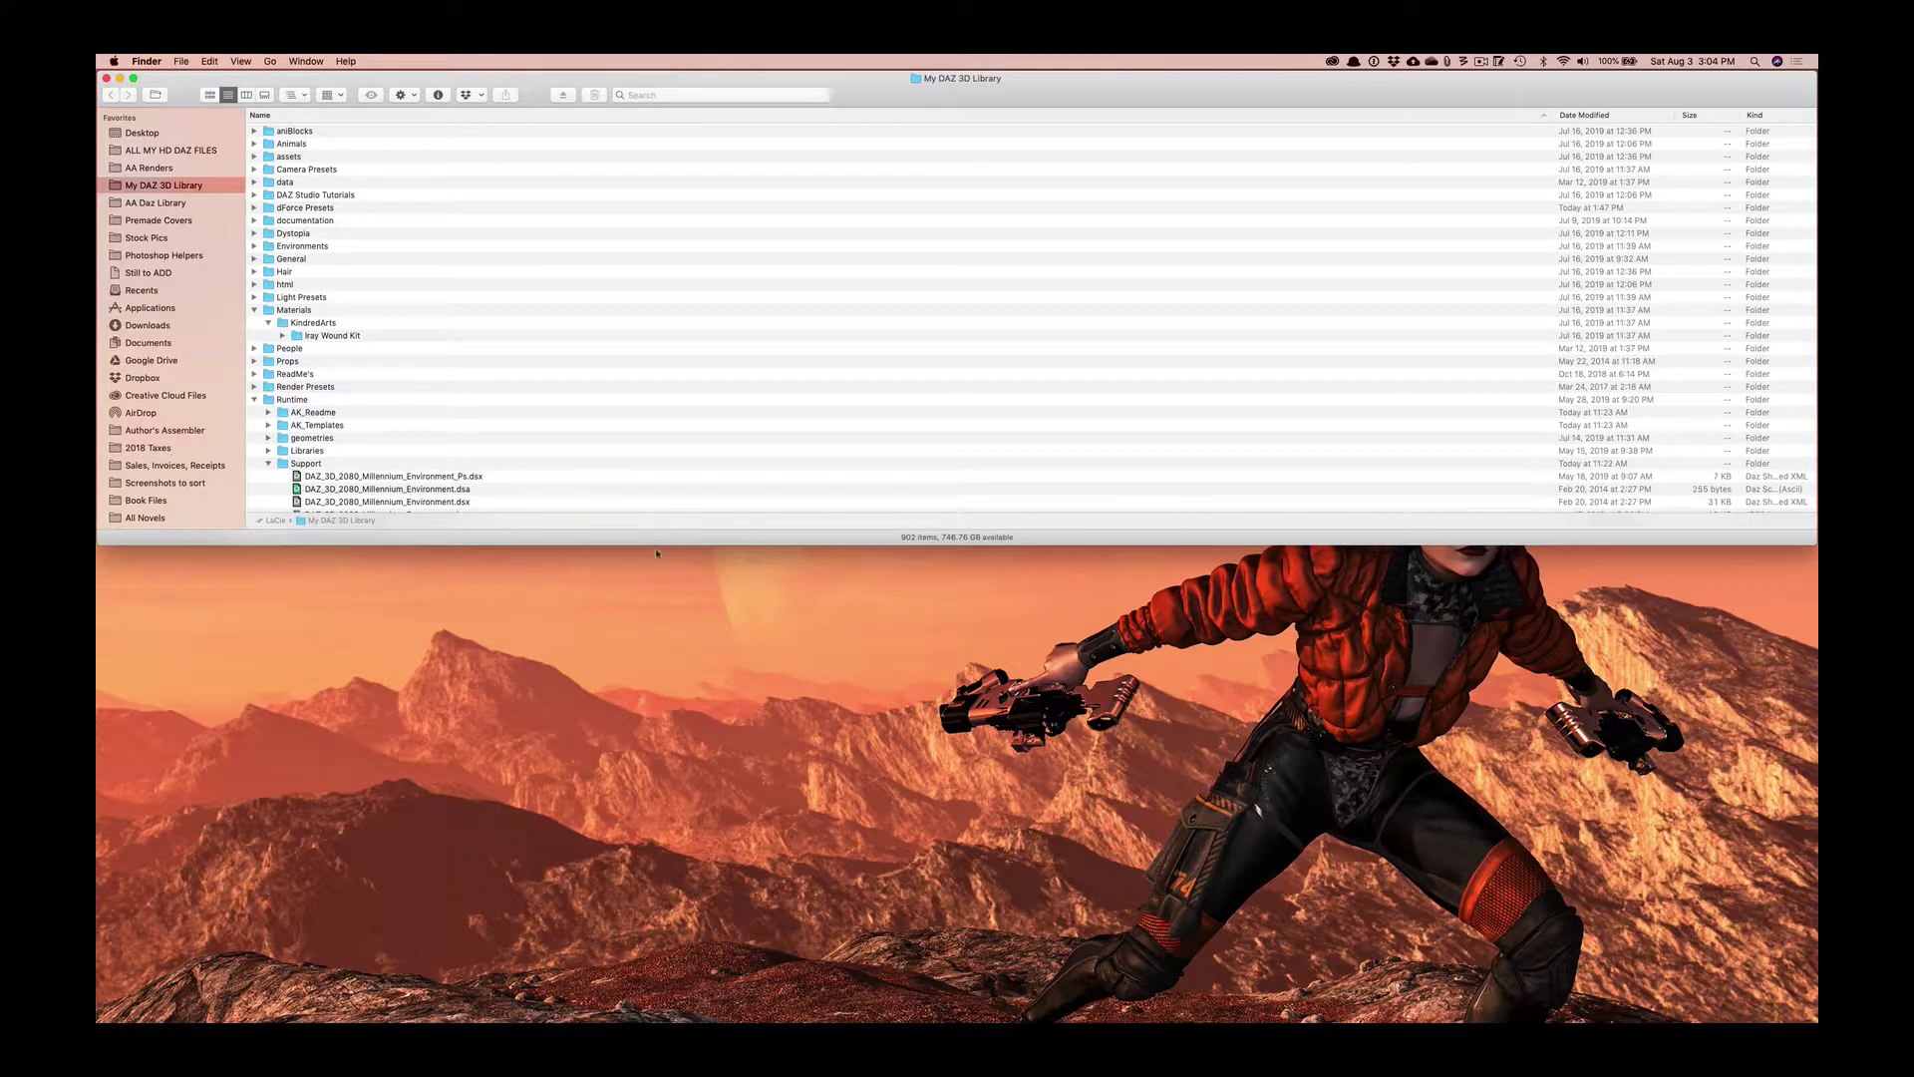
# Bring the AA Daz Library window forward and fit it to the lower half of the screen.
pyautogui.hotkey('ctrl', 'Up')
pyautogui.click(611, 184)
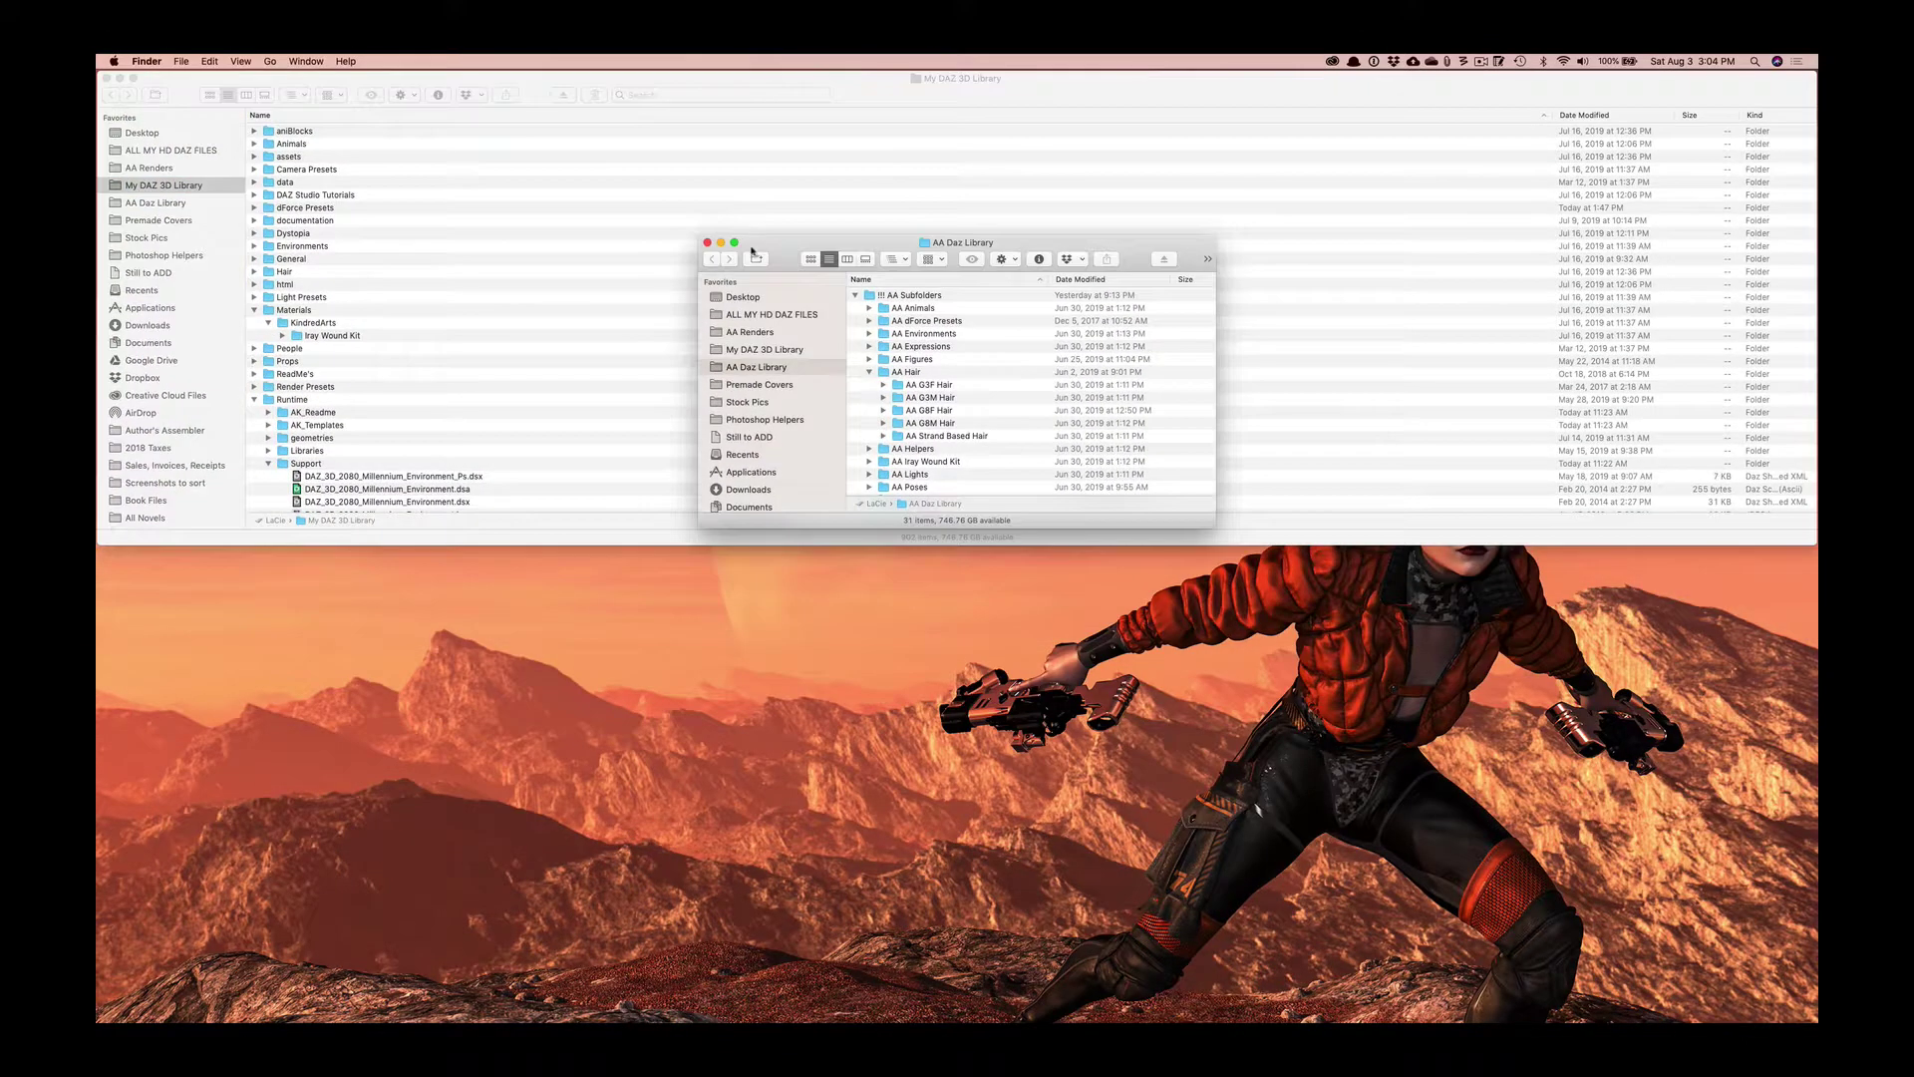
pyautogui.moveTo(738, 245)
pyautogui.click(809, 272)
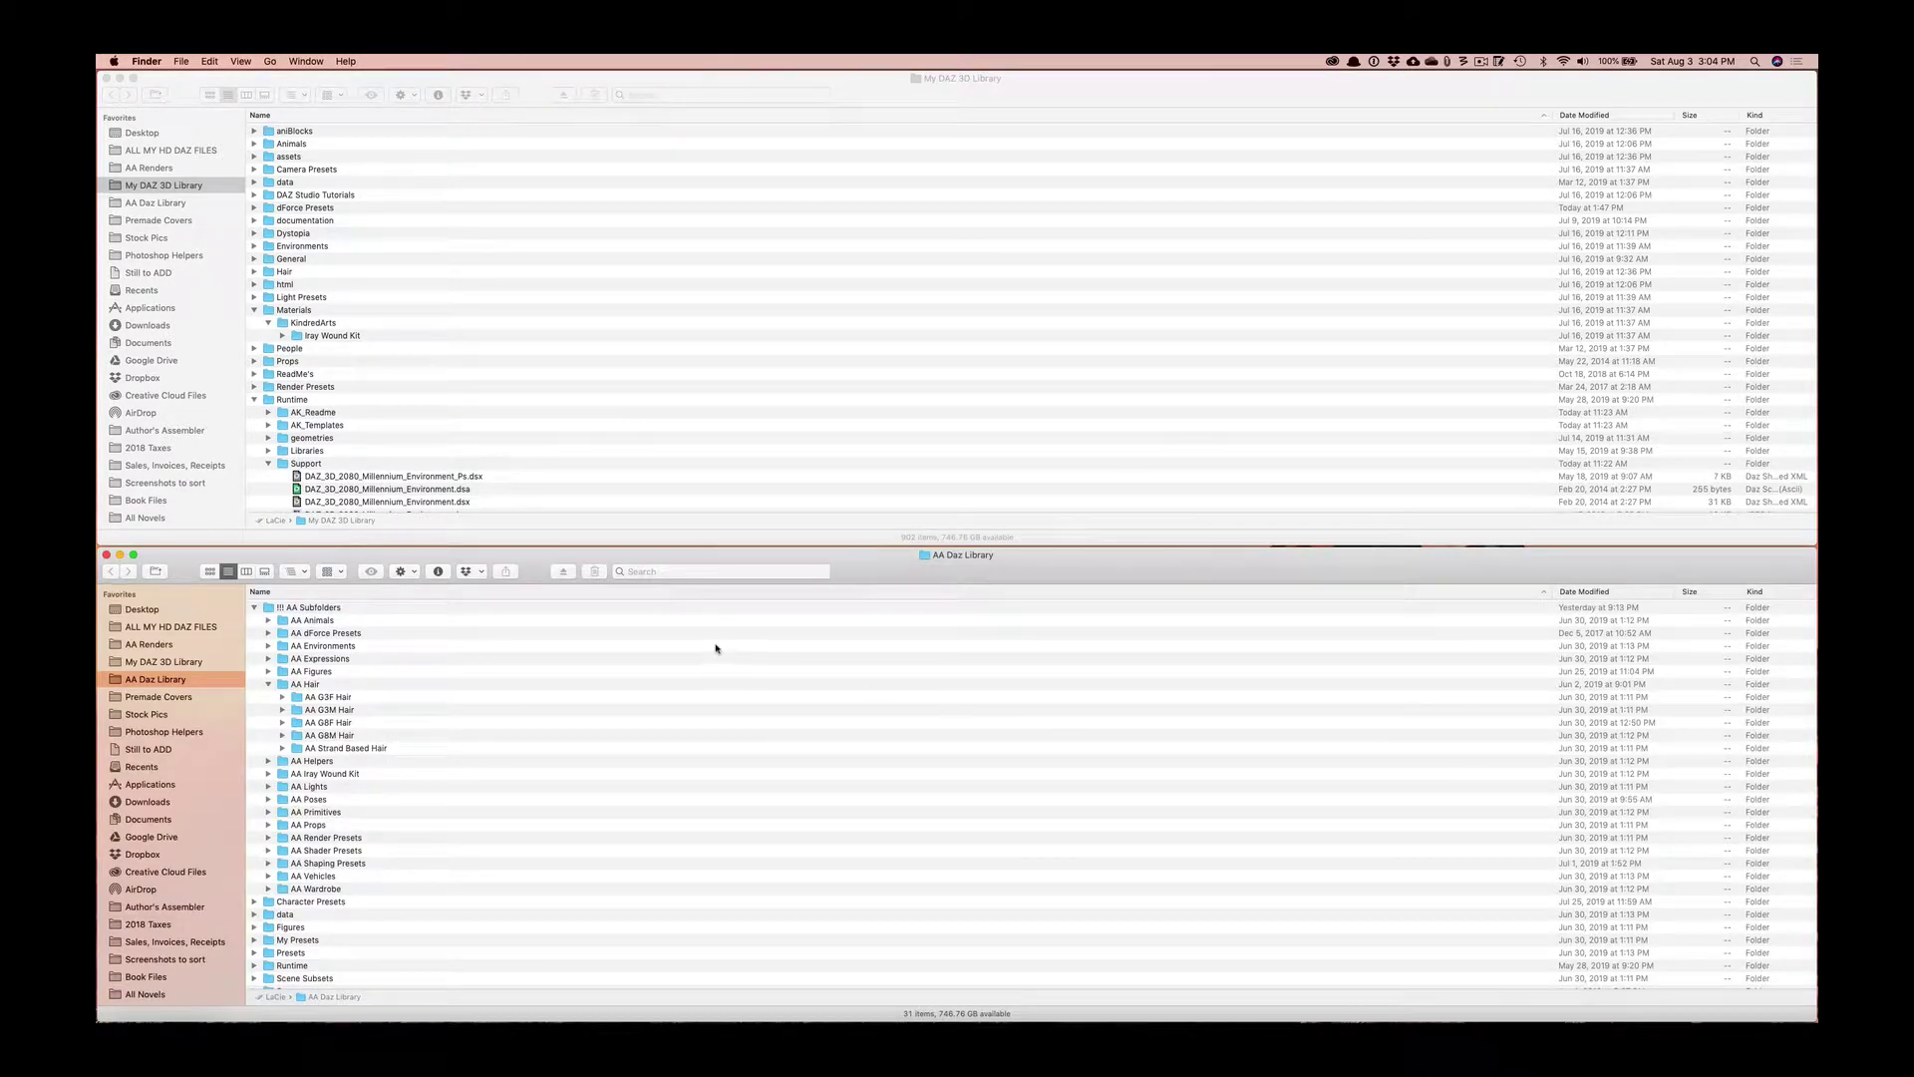
# Collapse AA Hair in the AA Daz Library and the Runtime and Materials folders in My DAZ 3D Library.
pyautogui.click(268, 685)
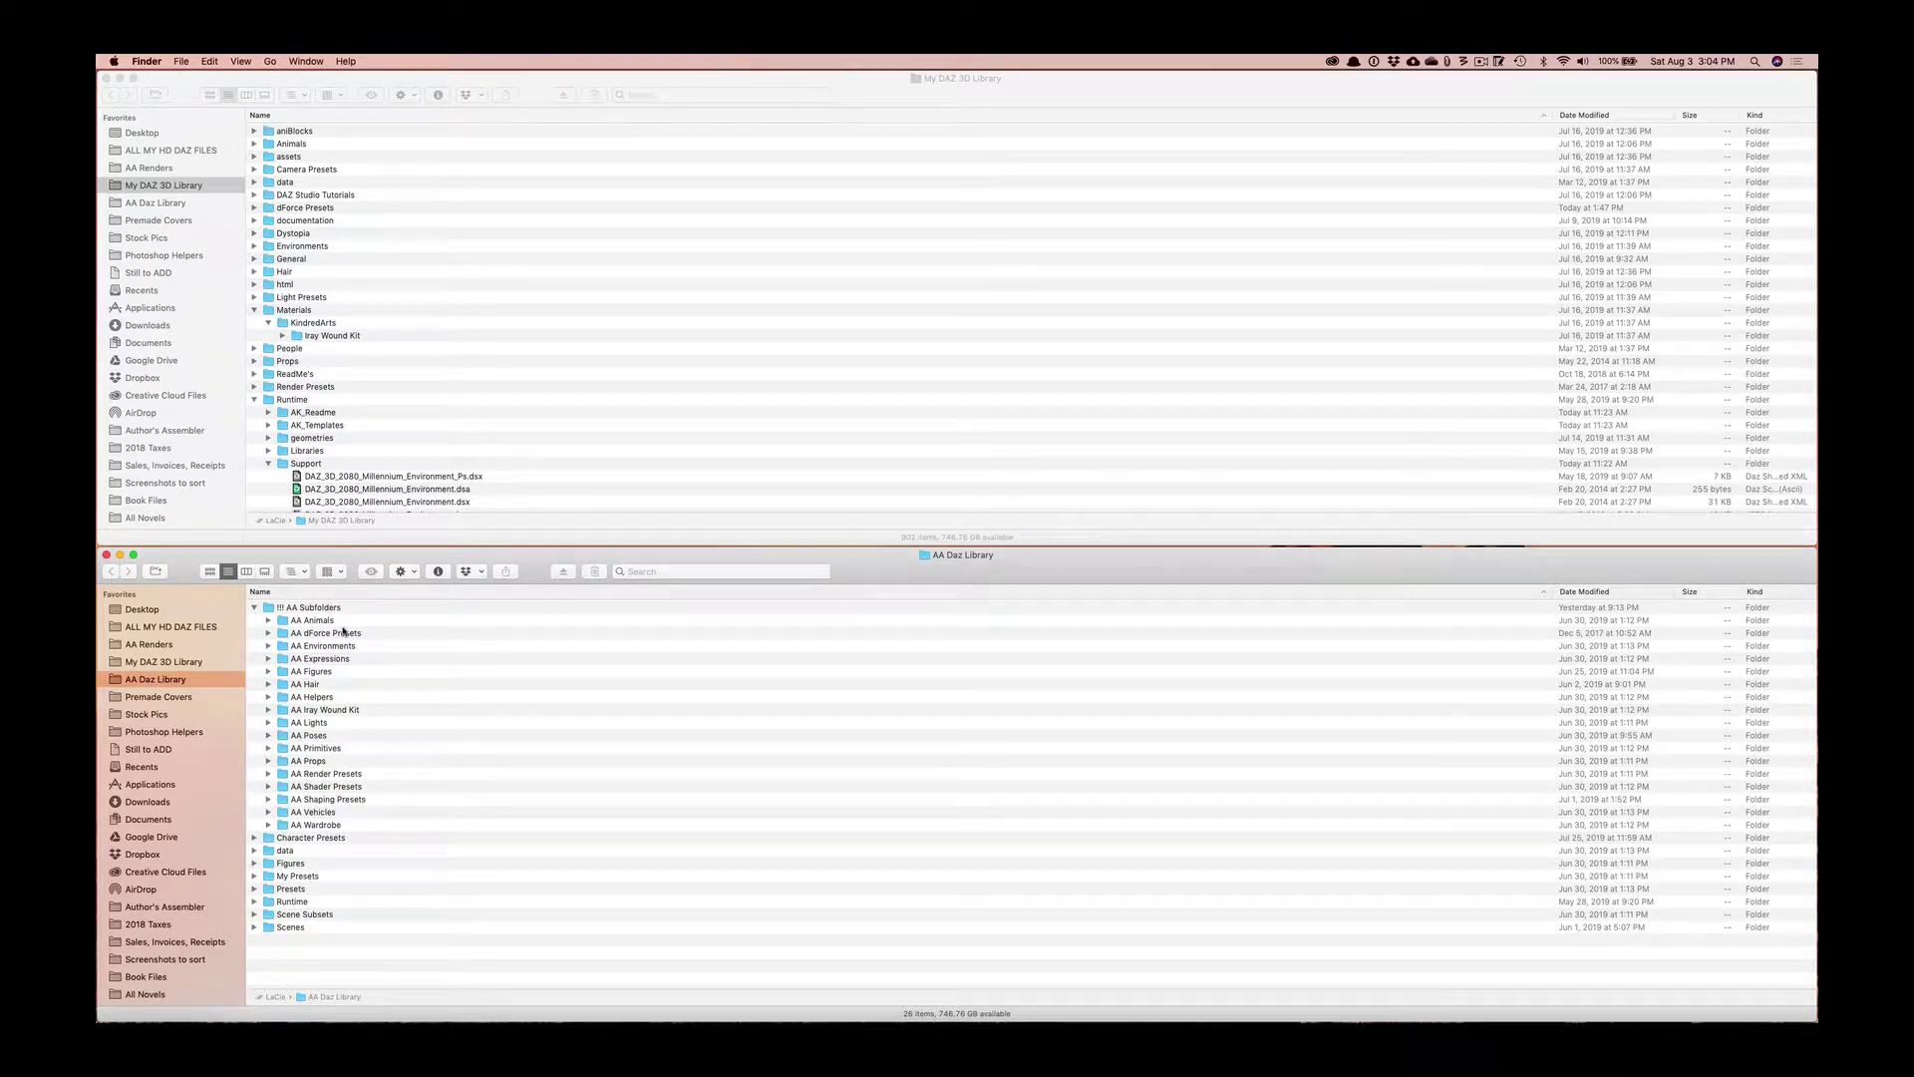
pyautogui.click(255, 400)
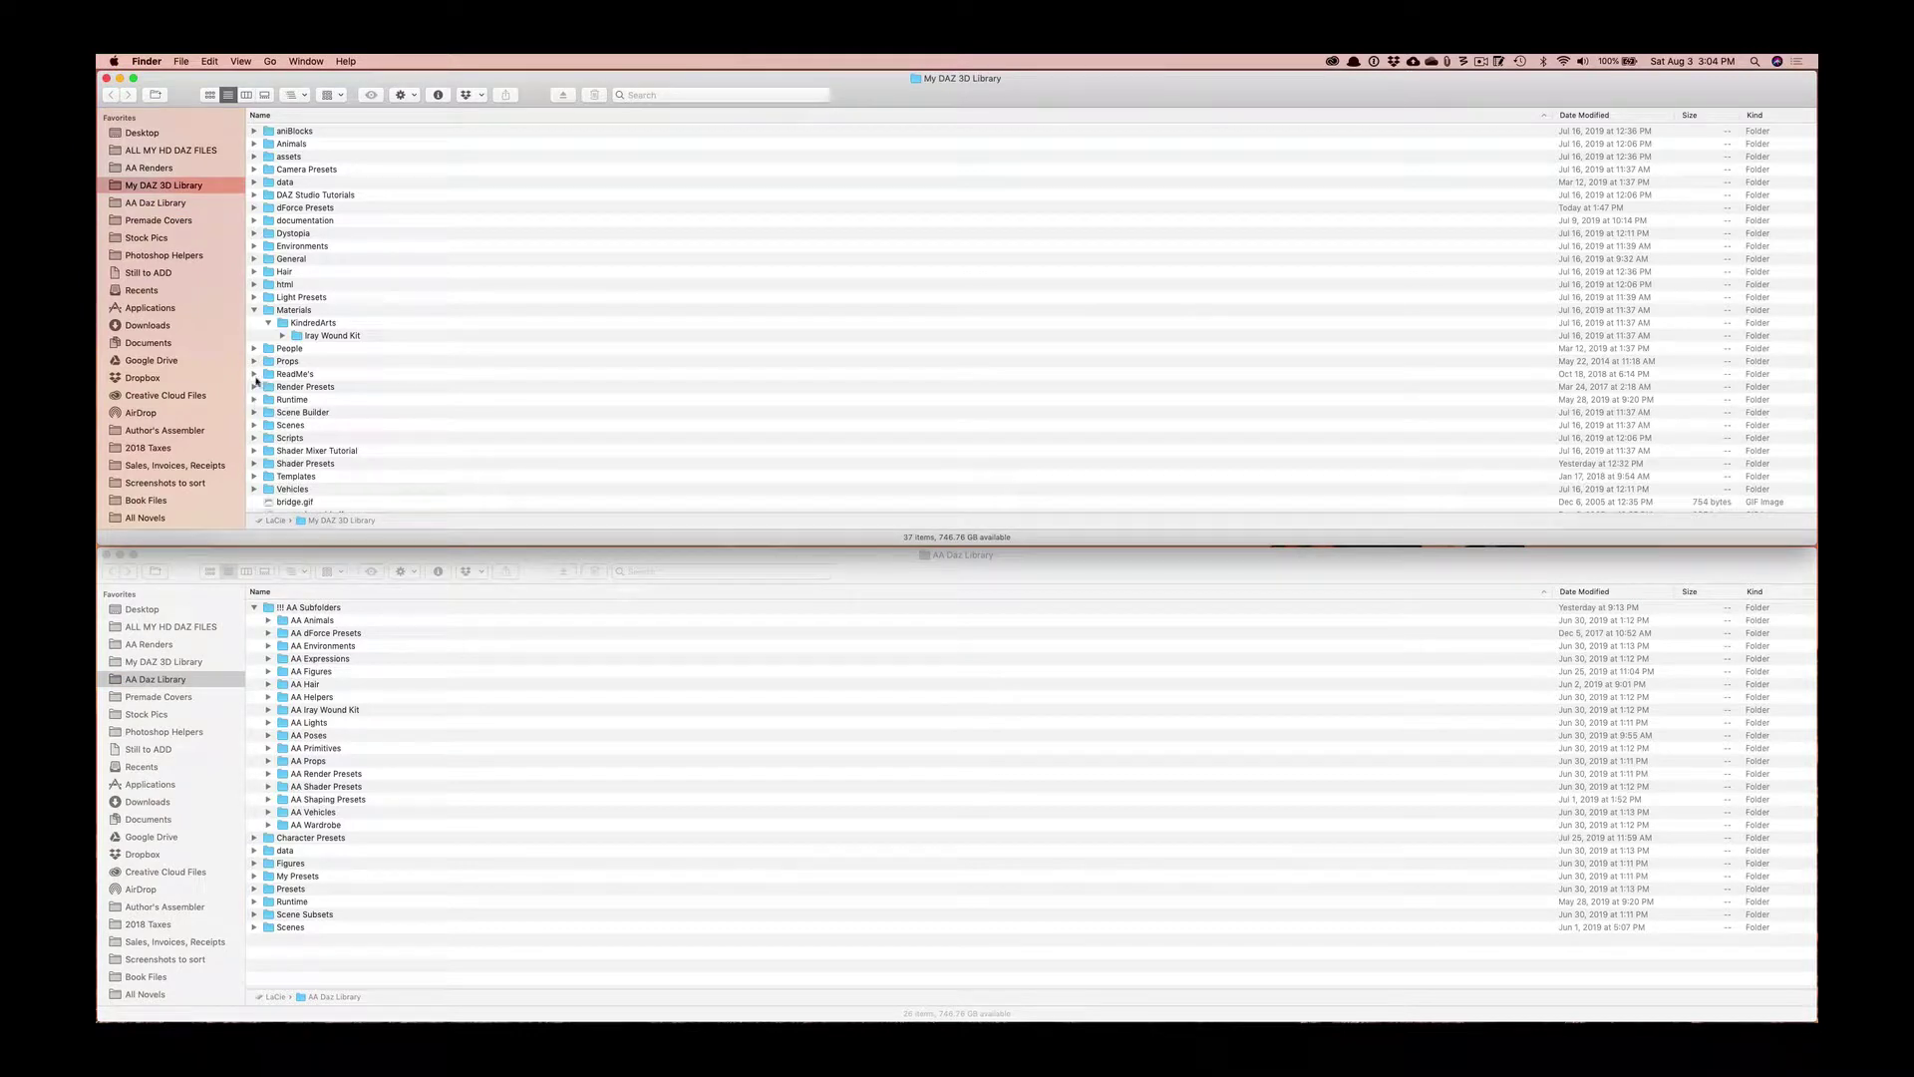
pyautogui.click(255, 310)
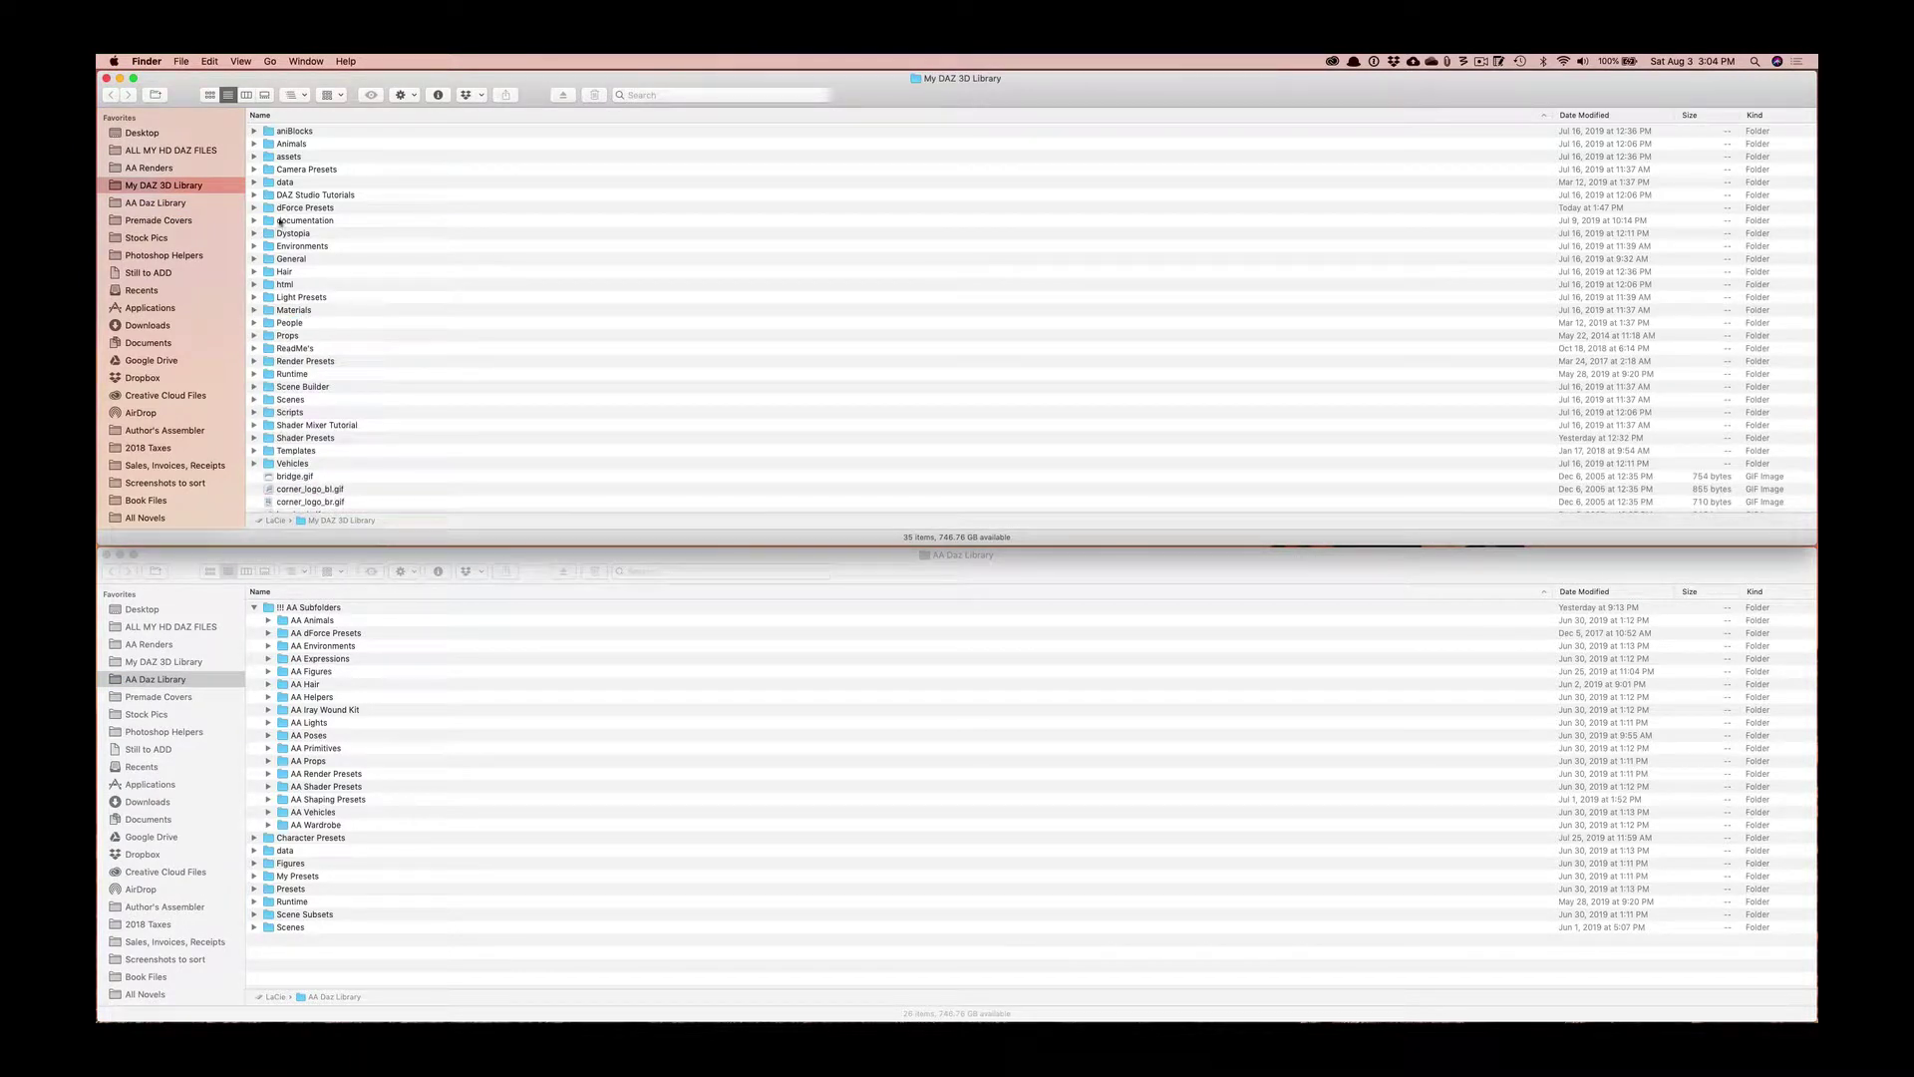
# Examine the folder structure of My DAZ 3D Library, including the documentation, data and Dystopia folders.
pyautogui.click(311, 221)
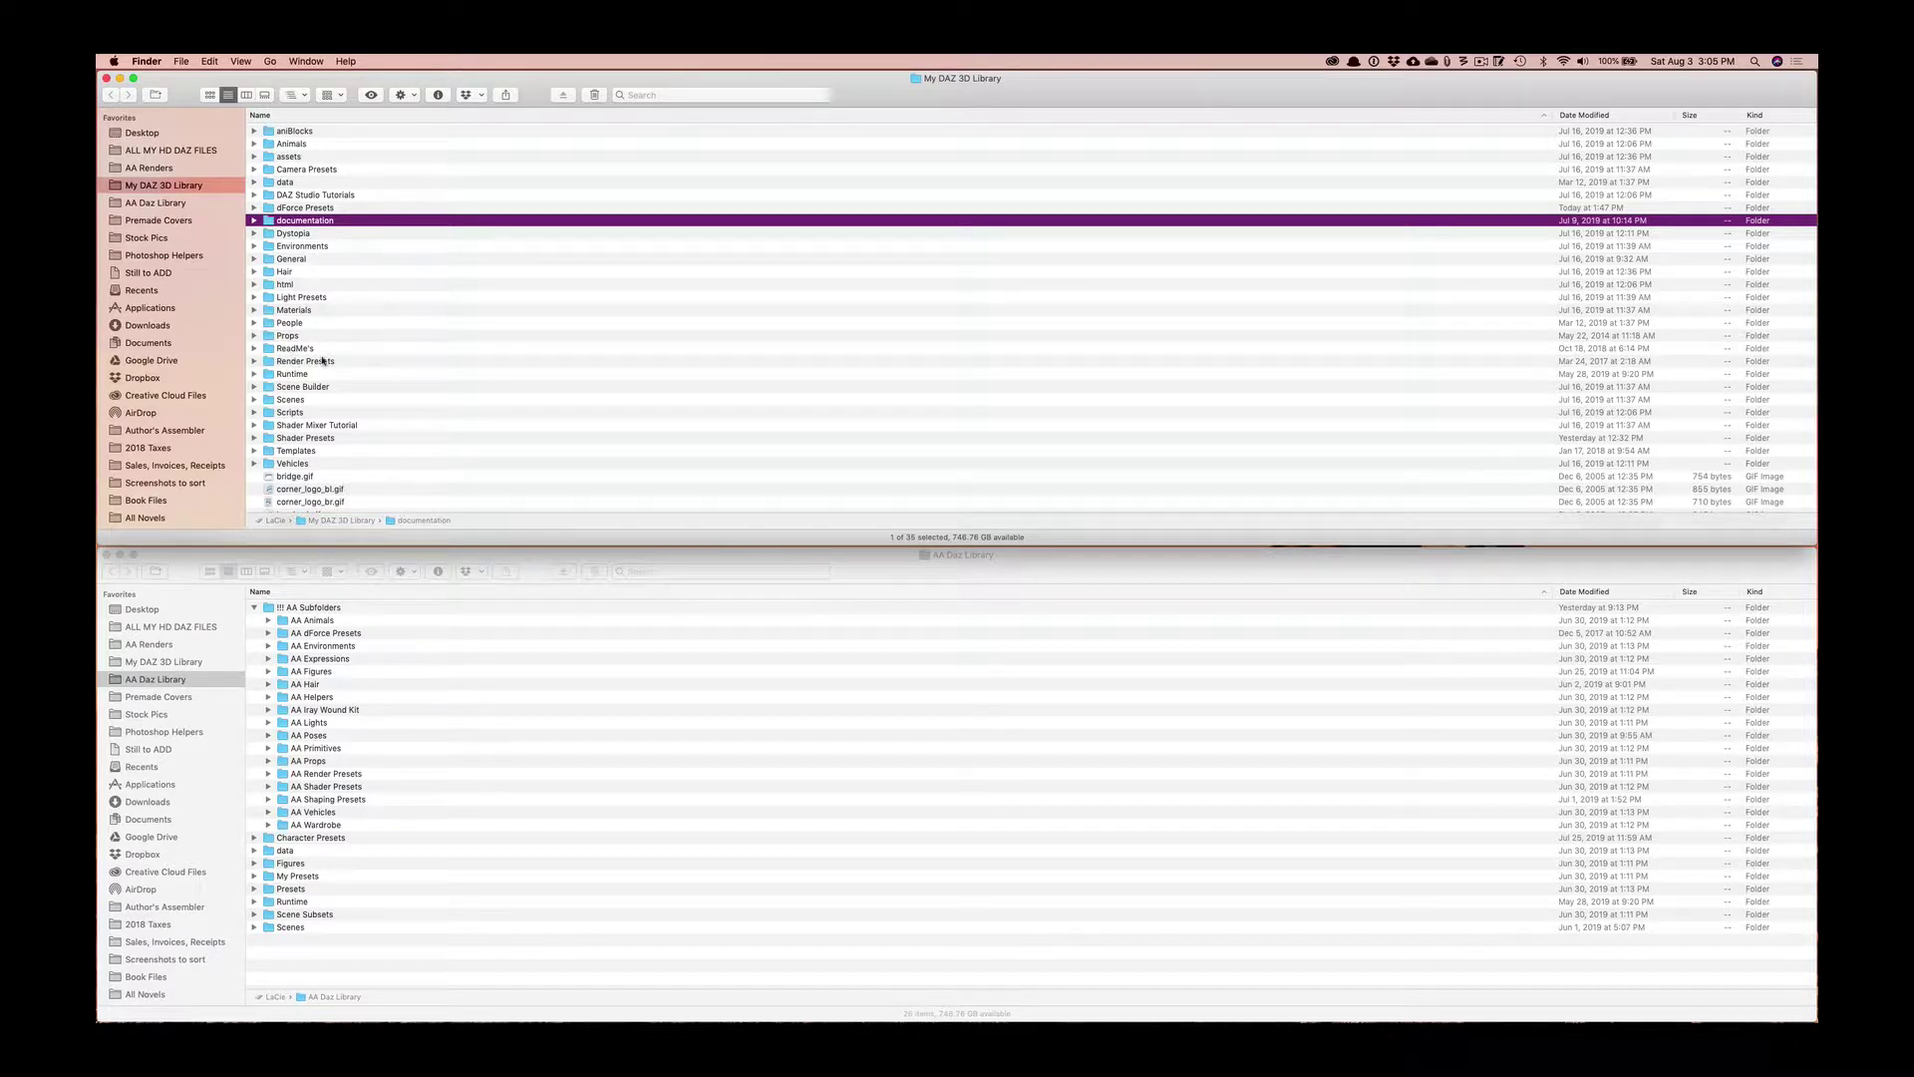
pyautogui.click(282, 183)
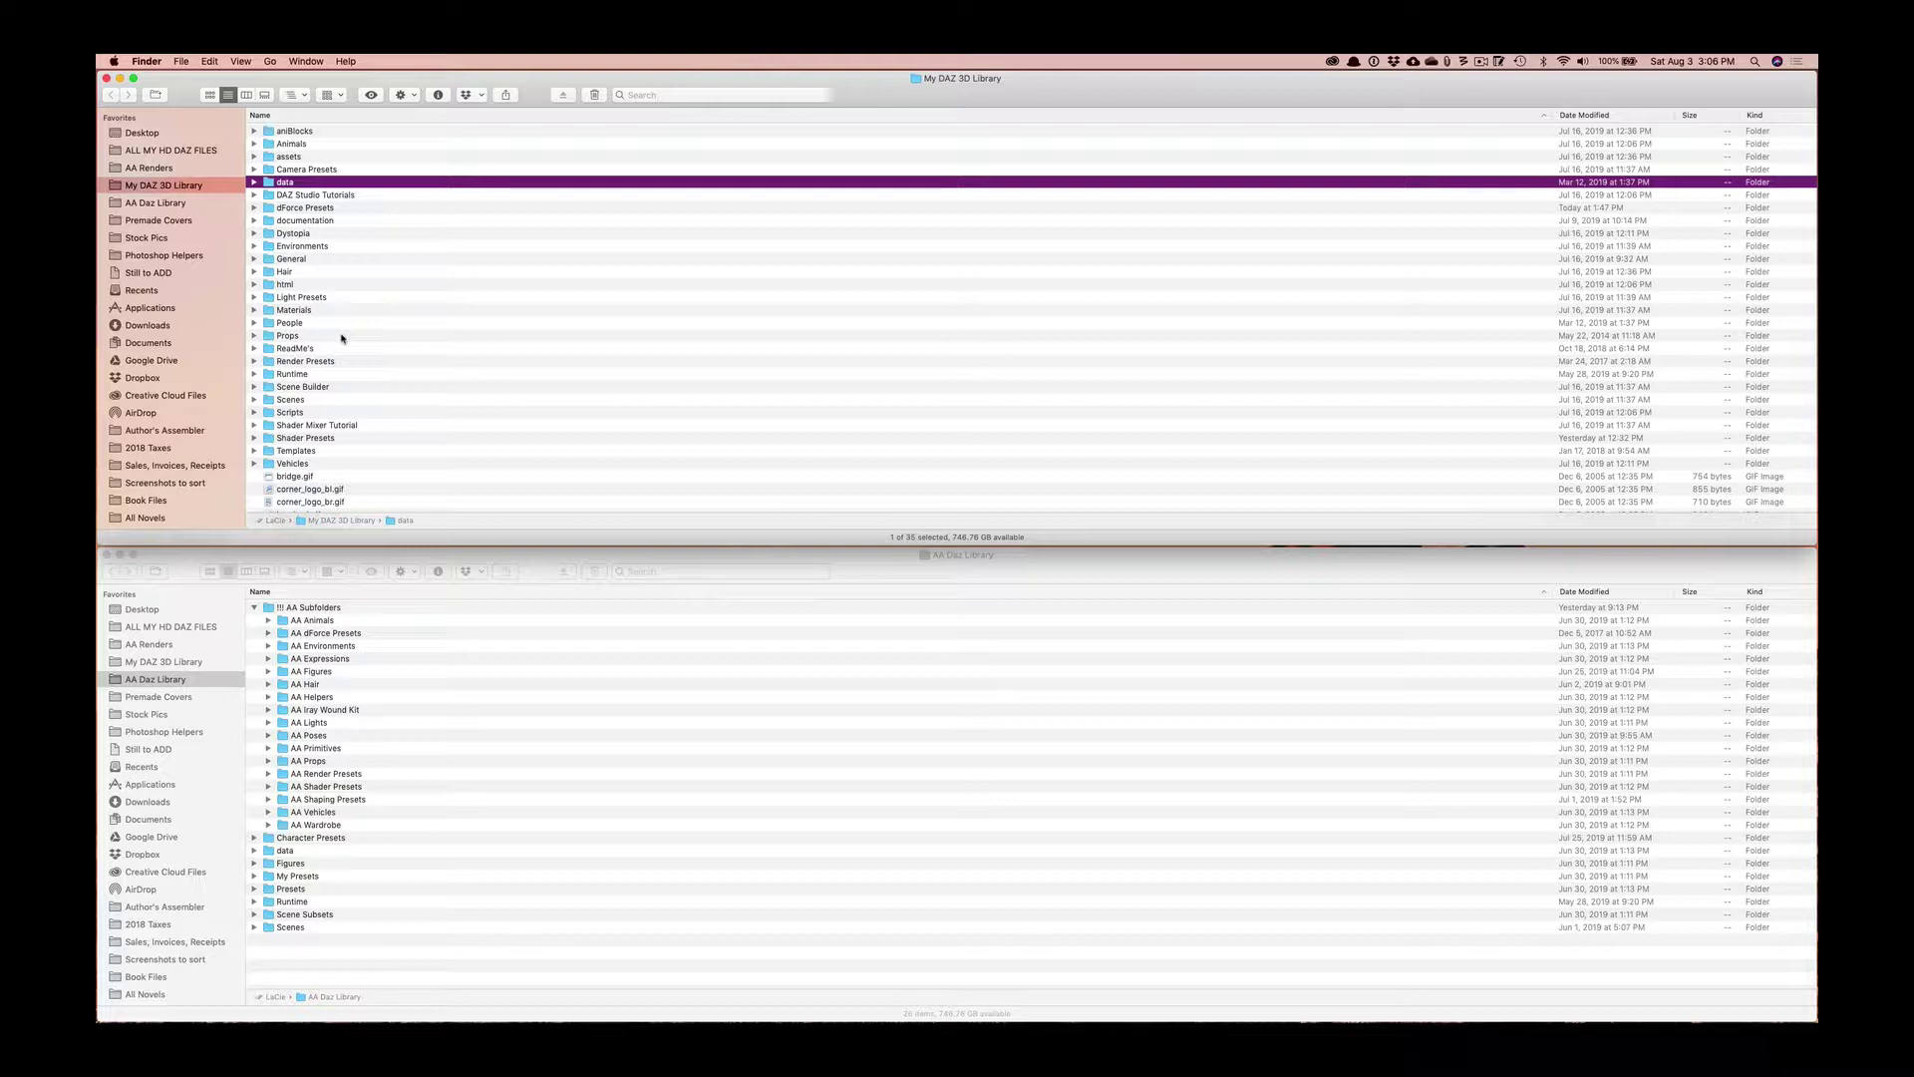
pyautogui.click(304, 236)
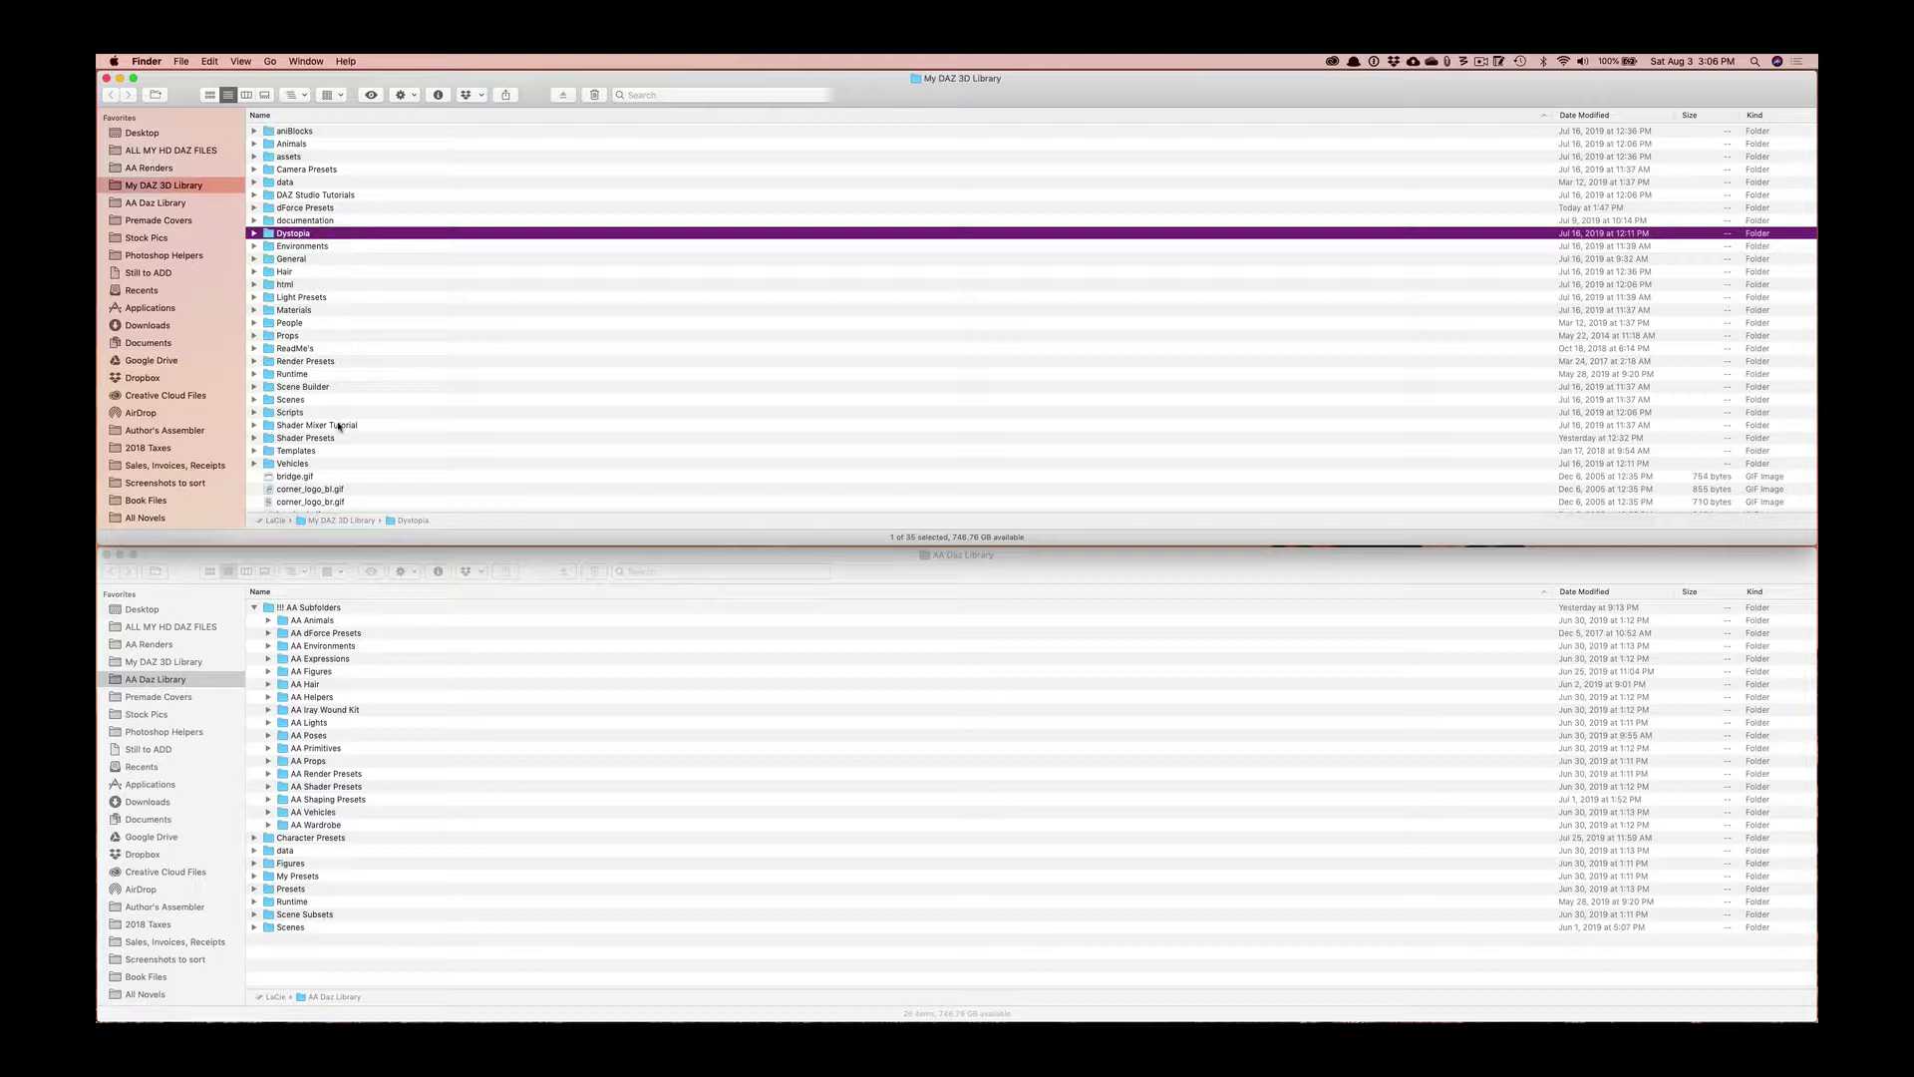
pyautogui.scroll(-3, 316, 441)
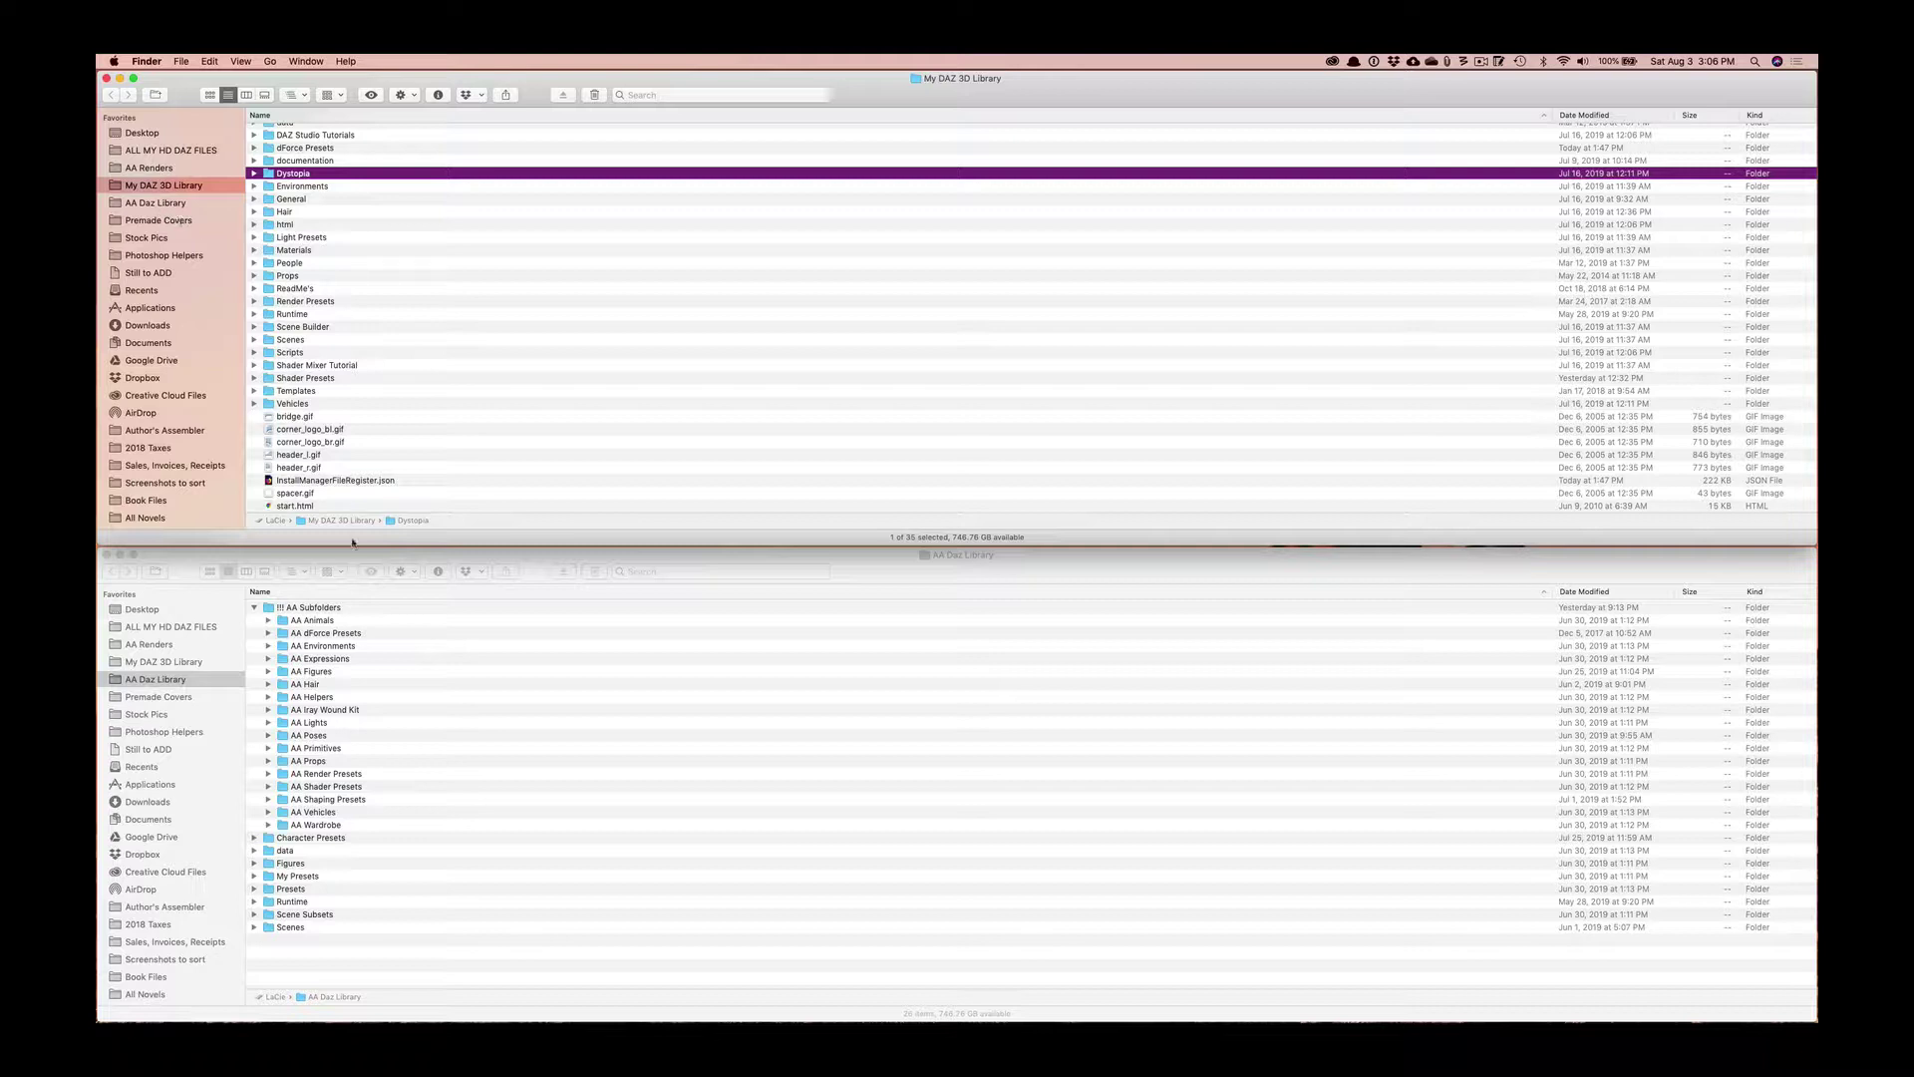
# View the LaCie drive's top-level folders and the AA Daz Library contents, and return to My DAZ 3D Library.
pyautogui.doubleClick(274, 520)
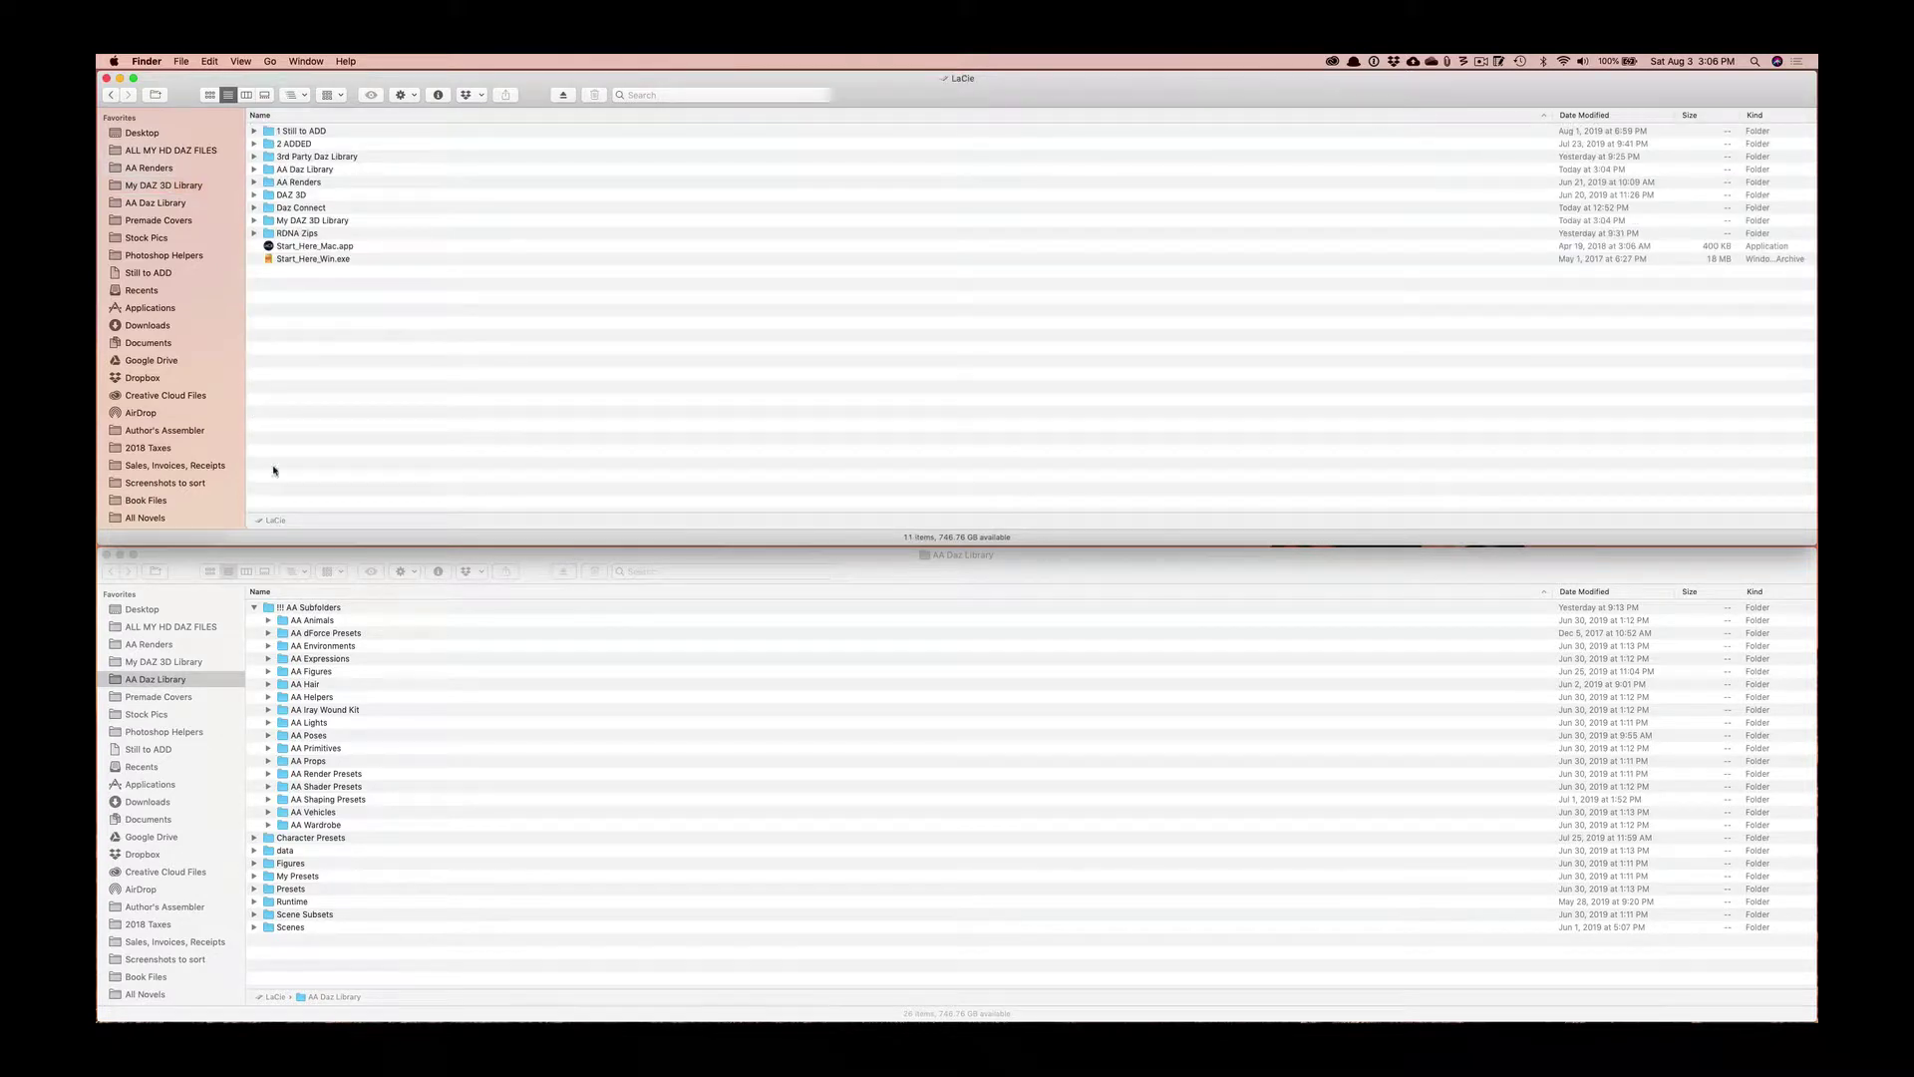
pyautogui.click(292, 183)
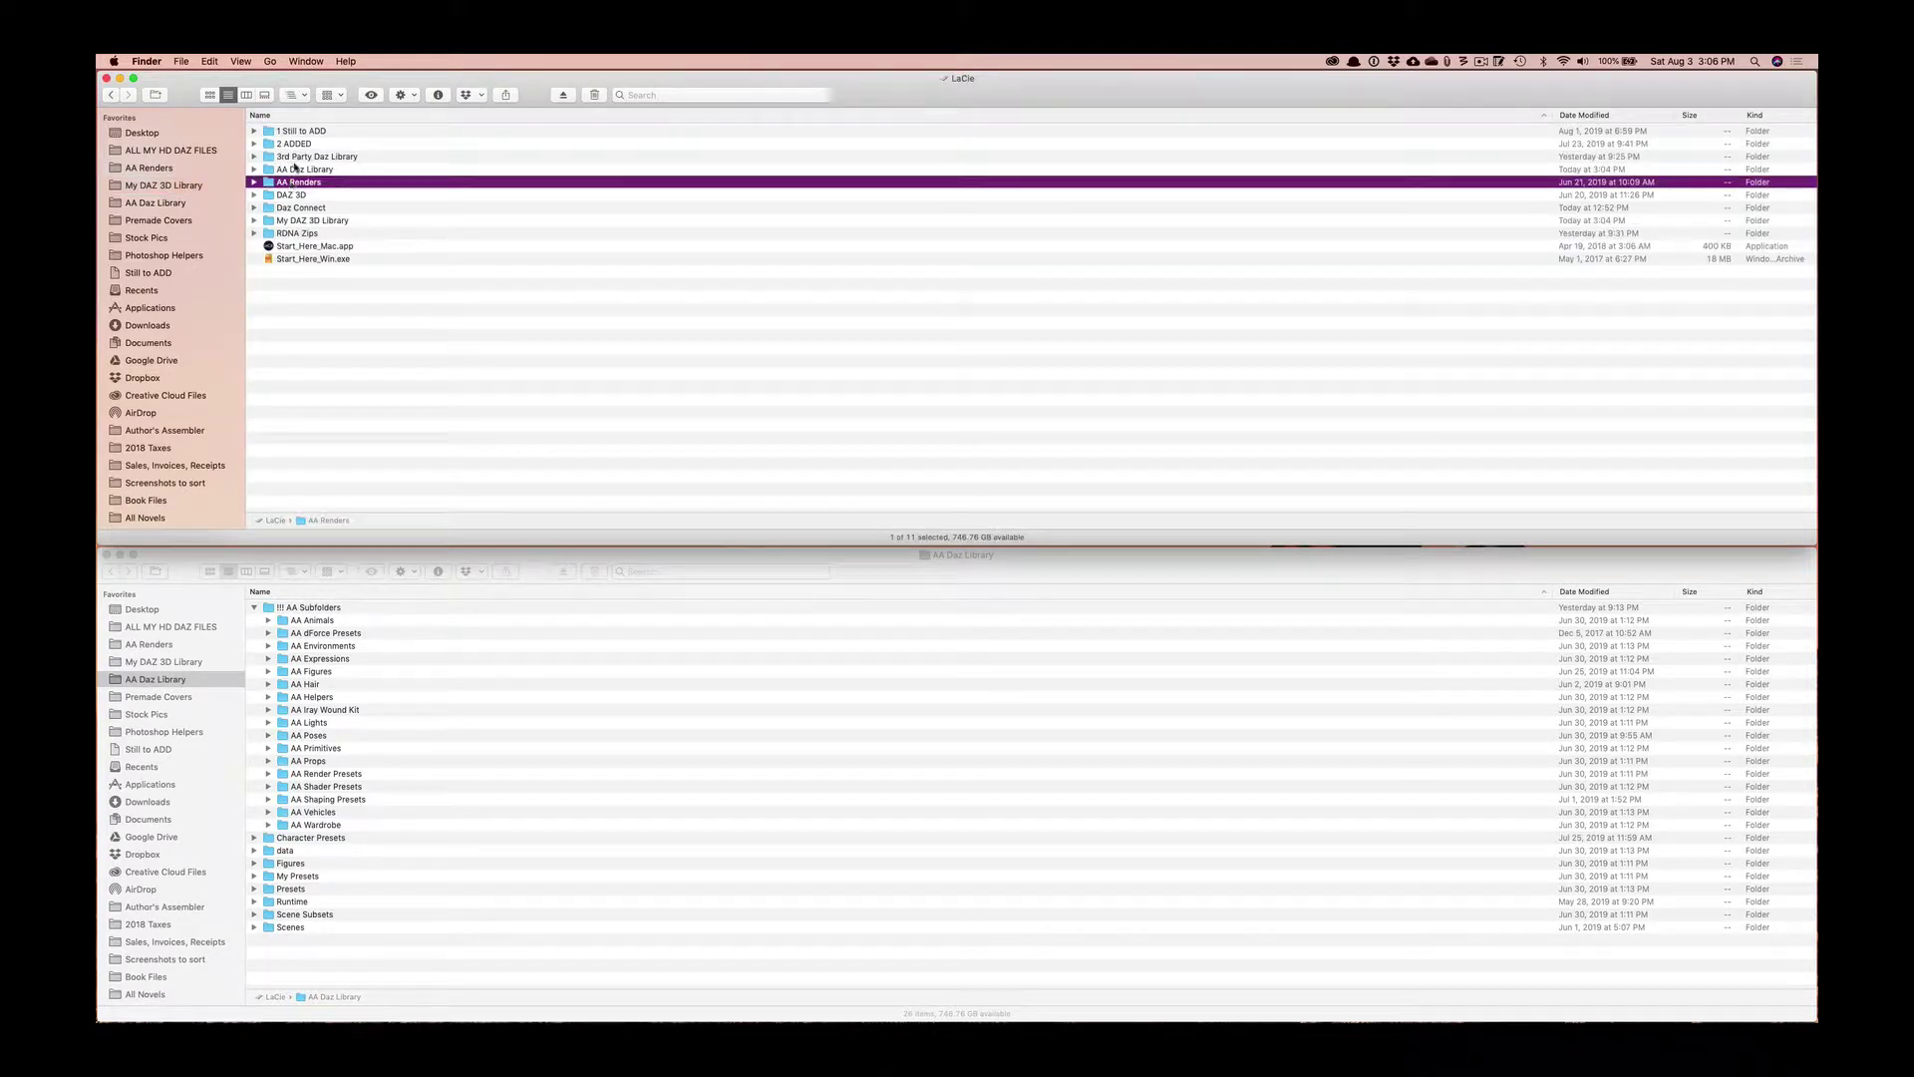
pyautogui.click(294, 170)
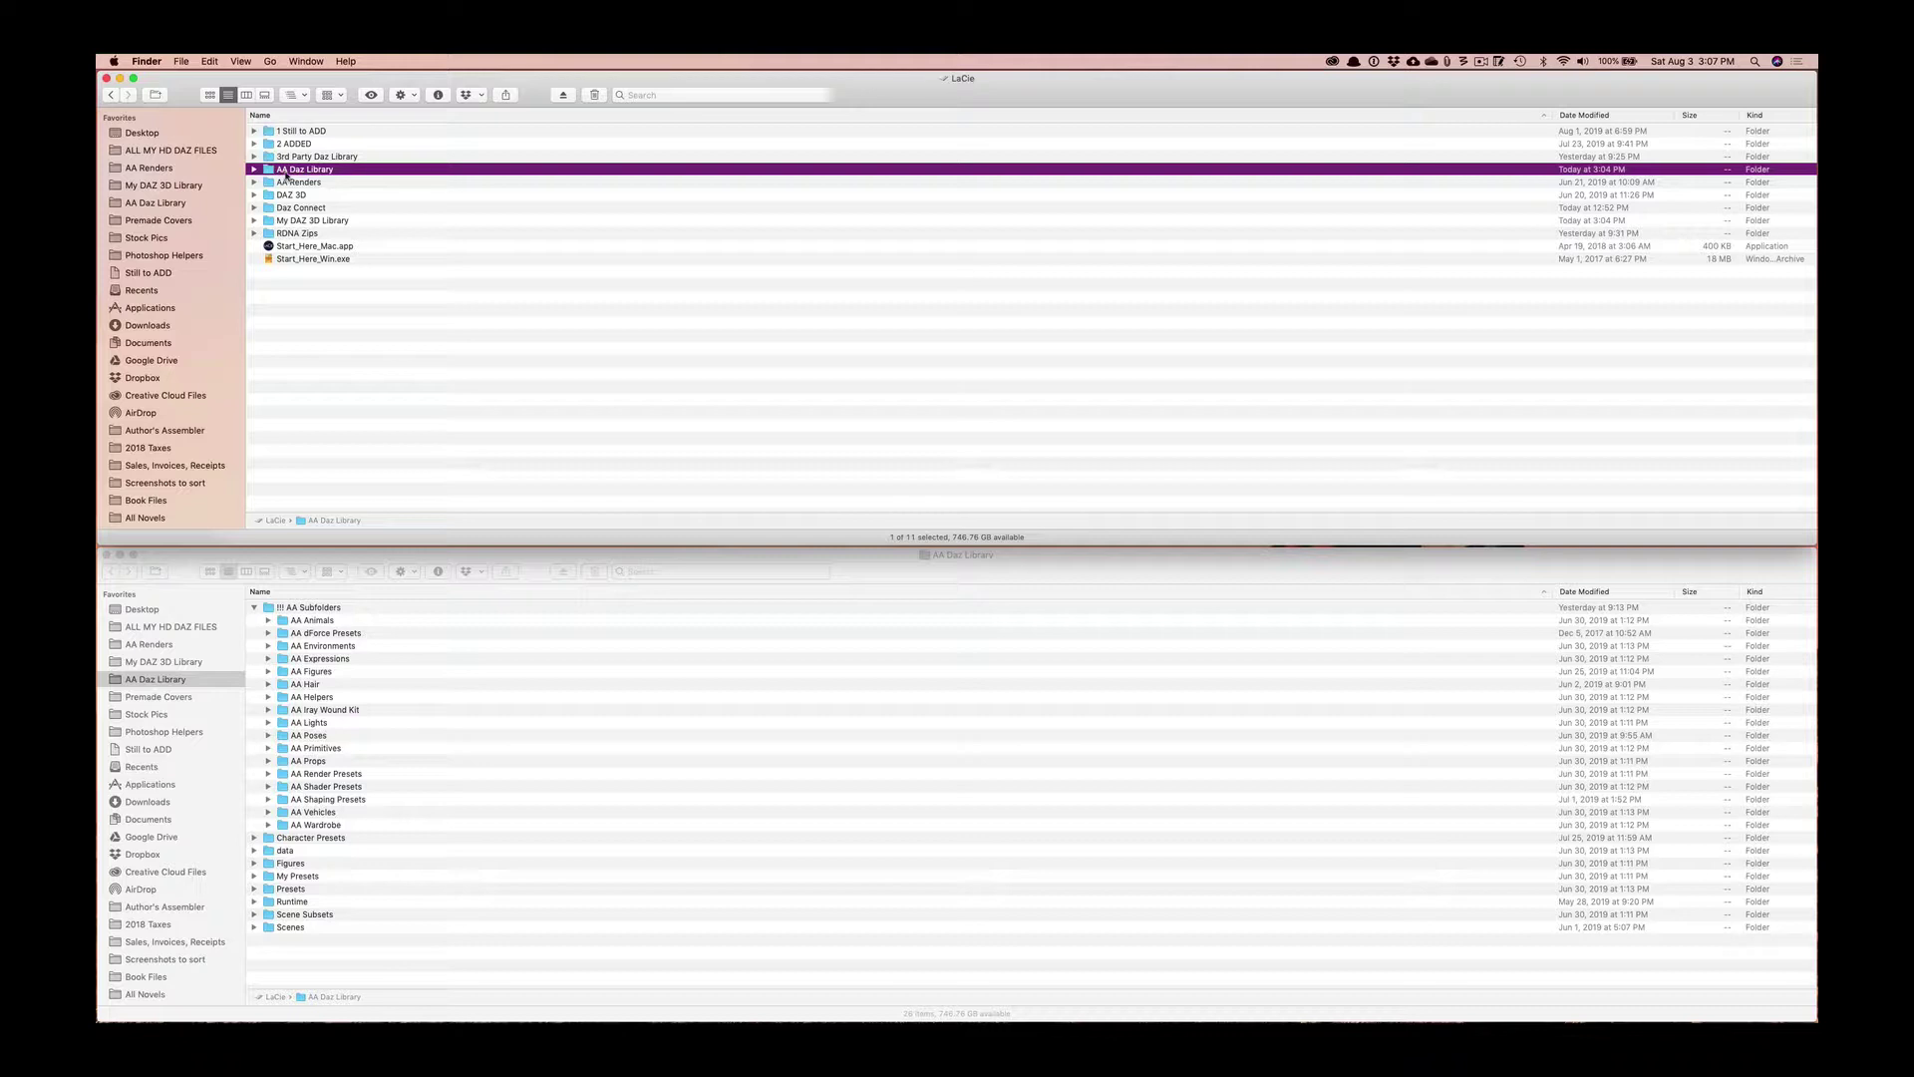
pyautogui.doubleClick(304, 169)
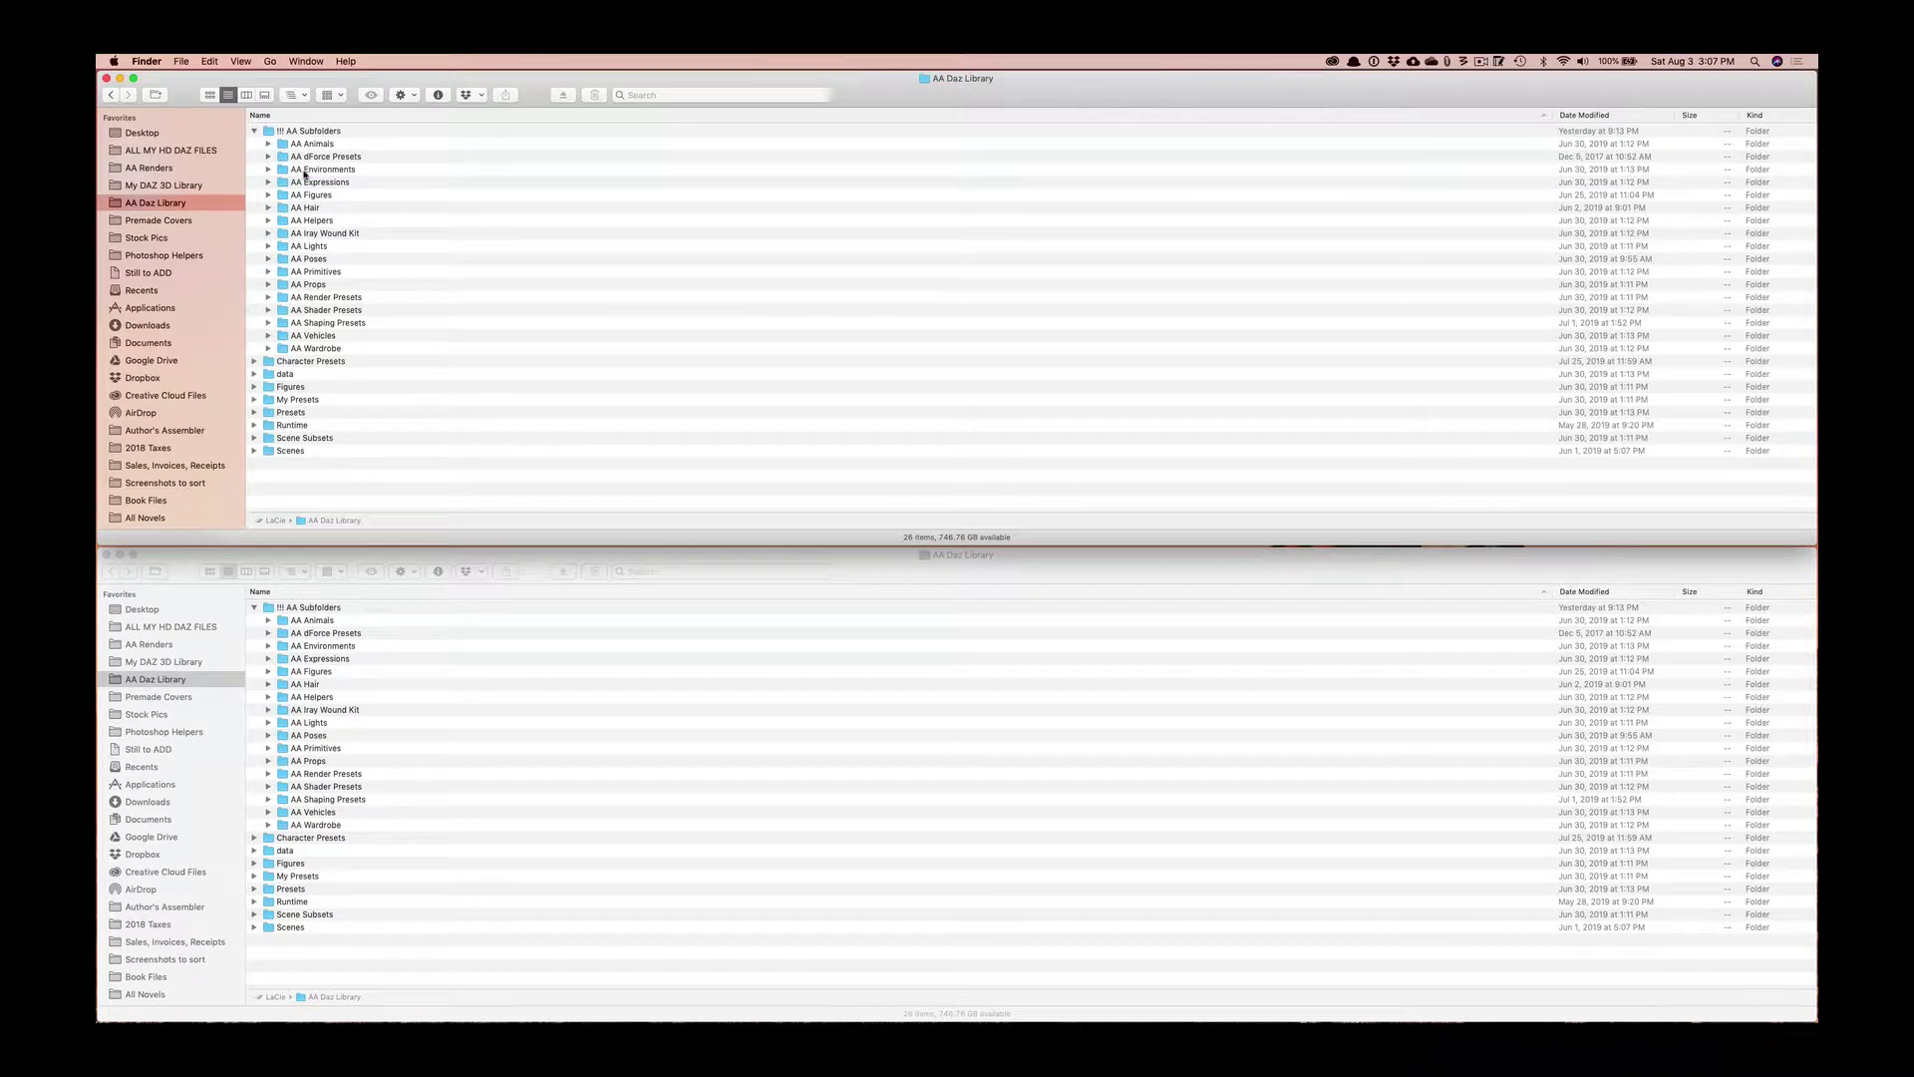
pyautogui.click(191, 186)
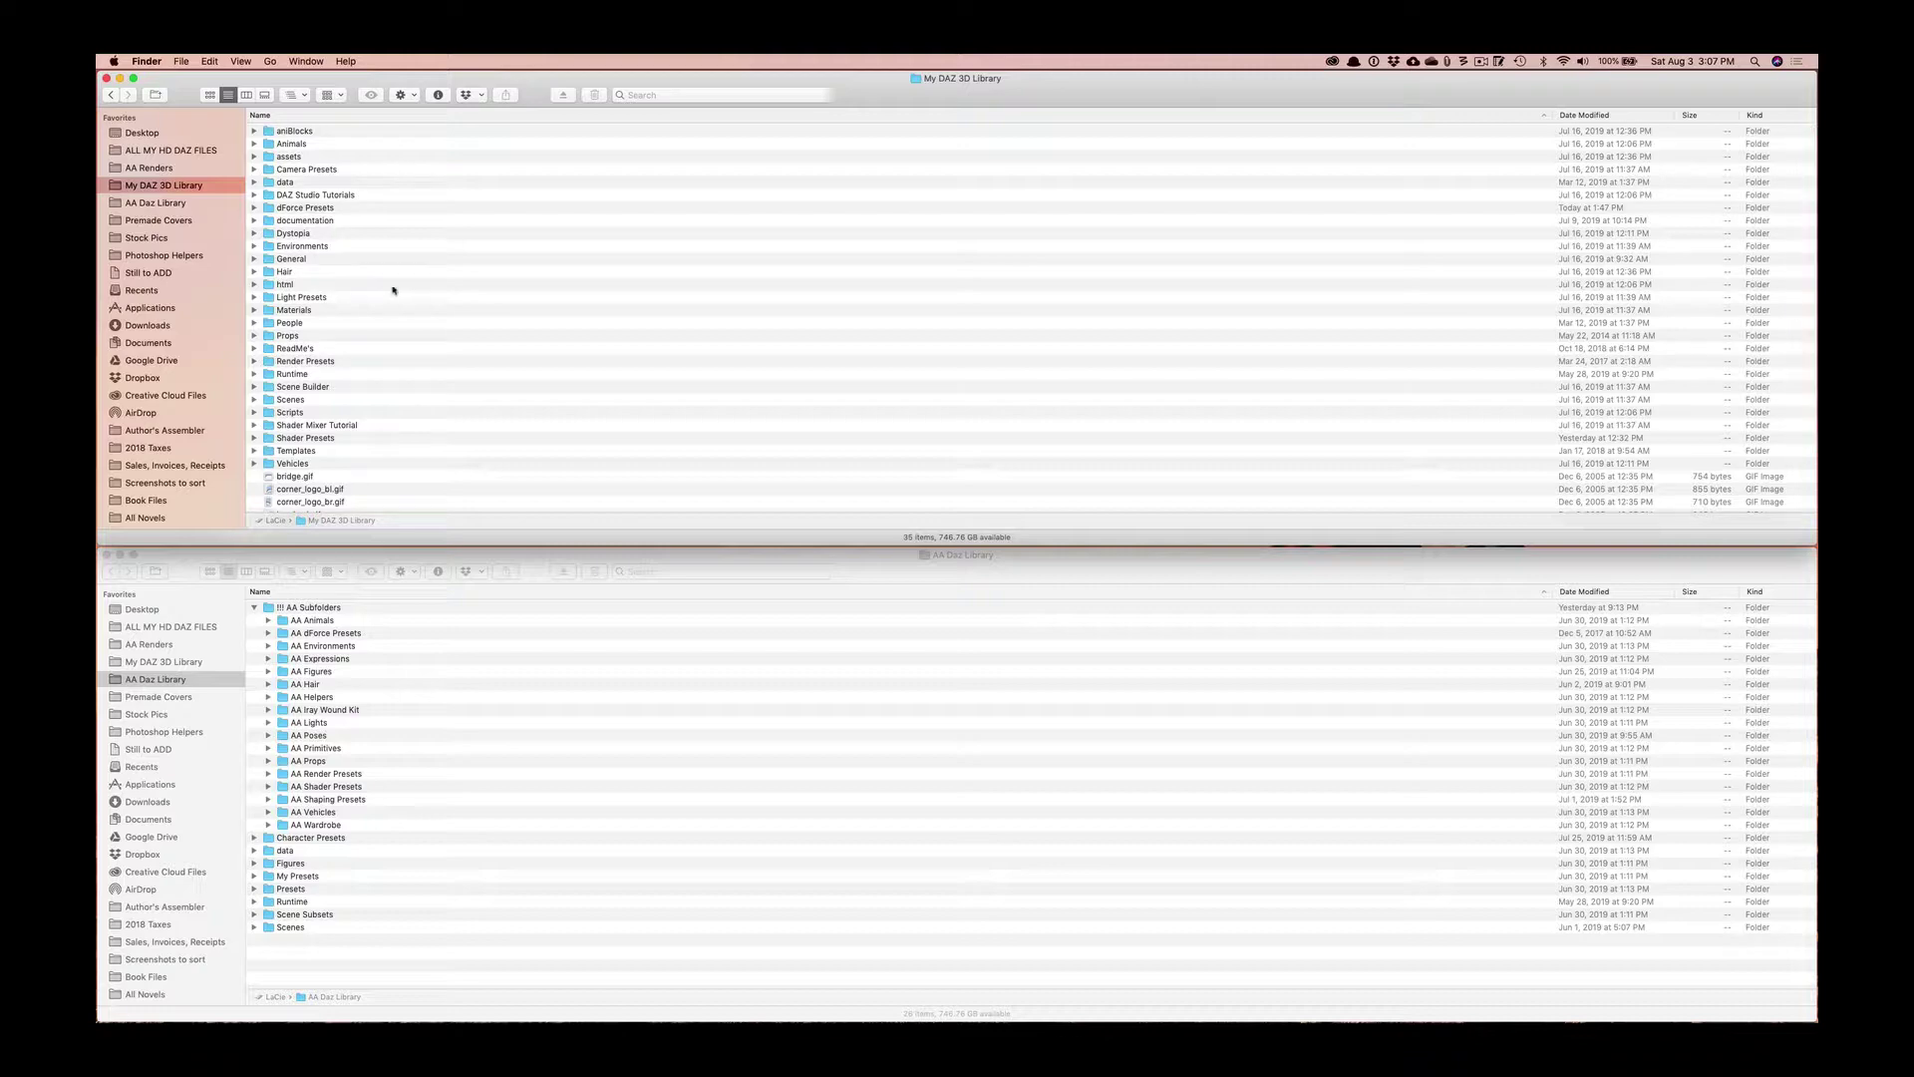
# Switch to DAZ Studio, browse to the disk location of the DAZ Horse 2 folder under Animals, and close the resulting Finder window.
pyautogui.click(1194, 1015)
pyautogui.scroll(-4, 151, 592)
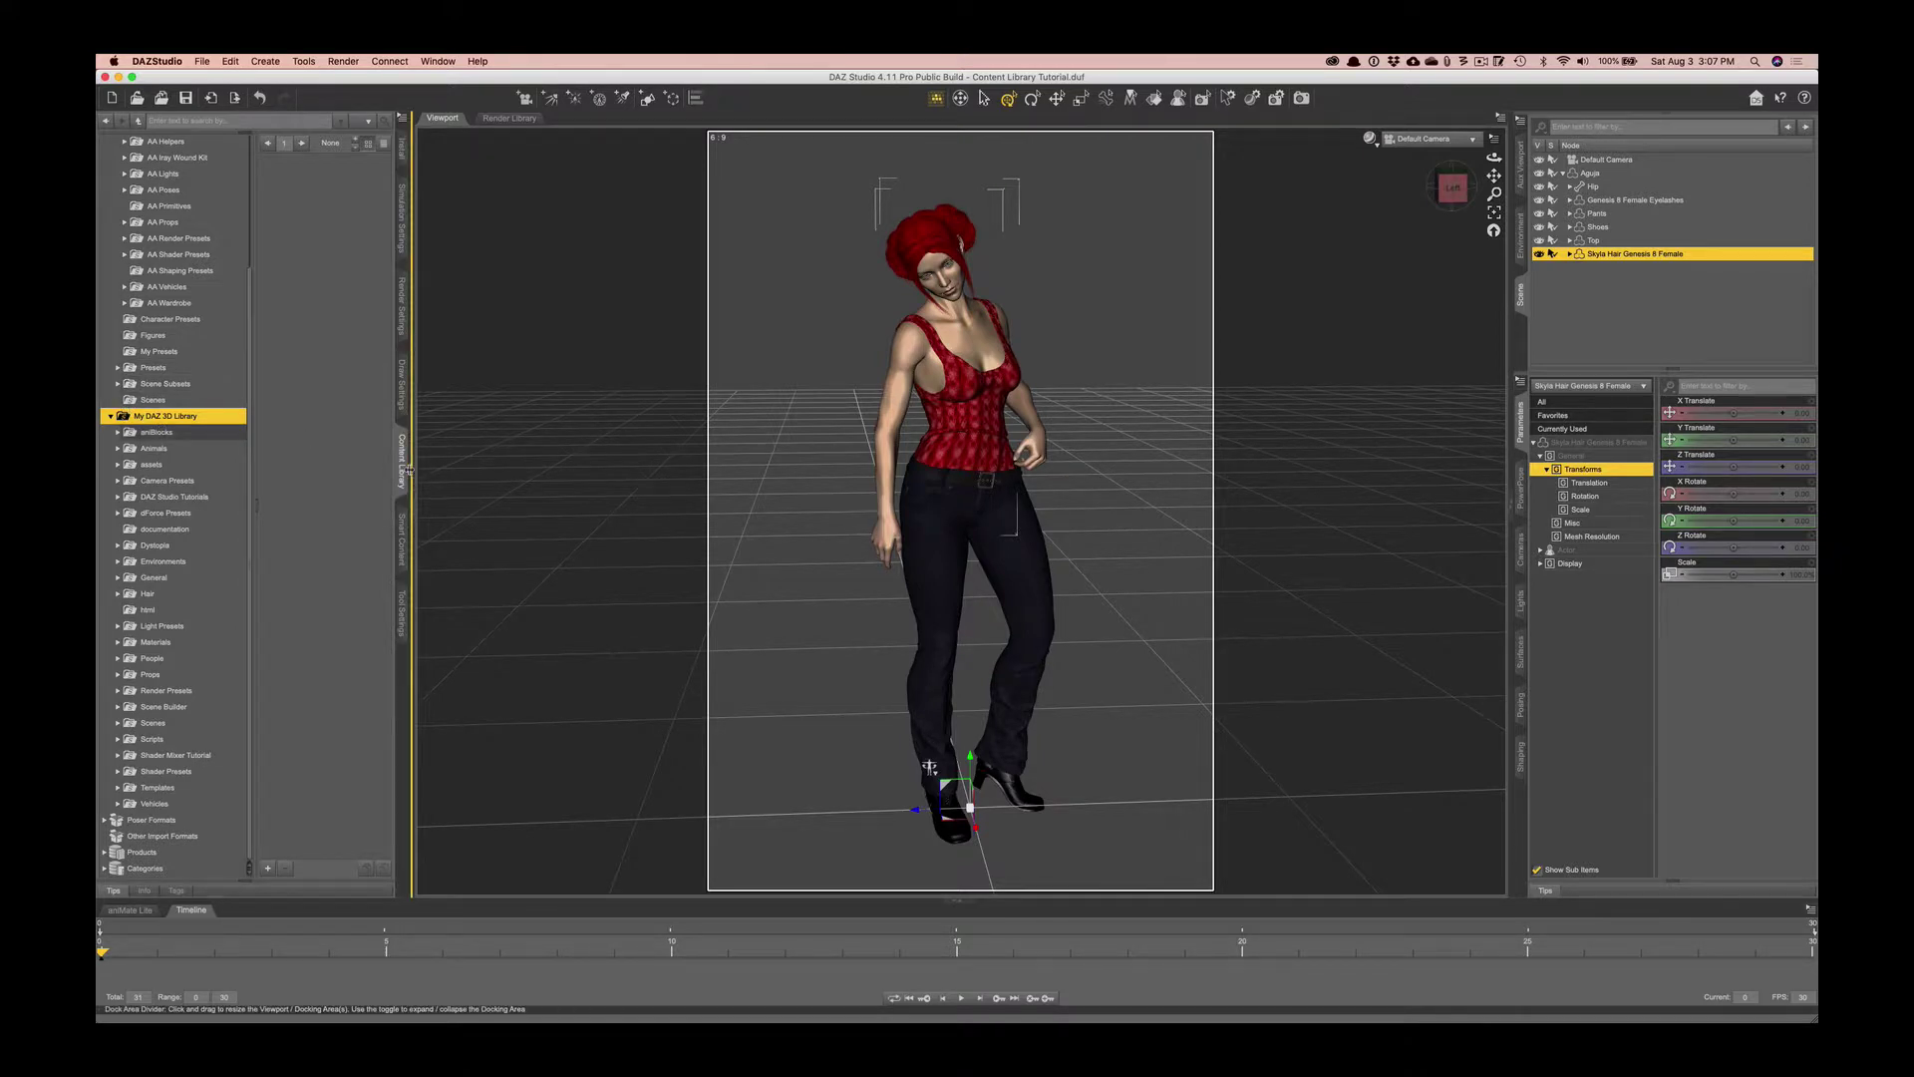
pyautogui.click(118, 448)
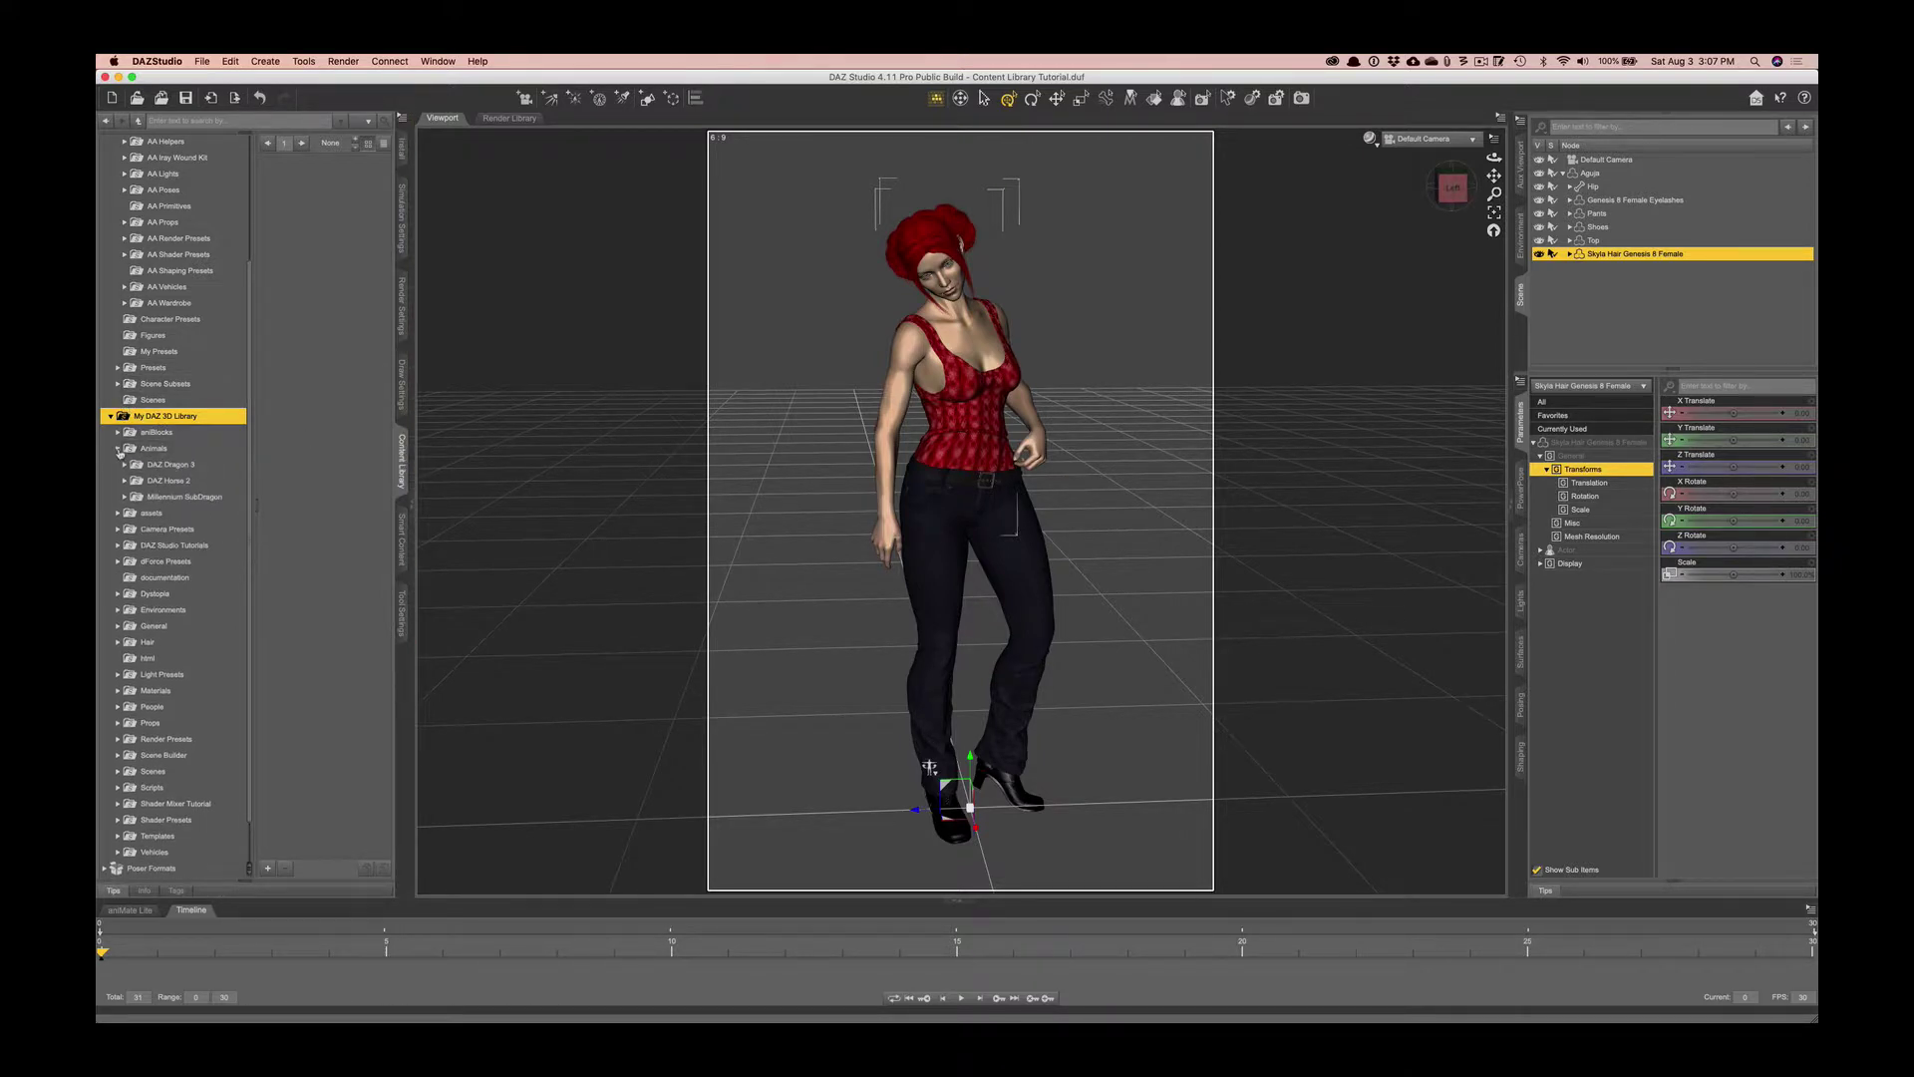
pyautogui.click(154, 483)
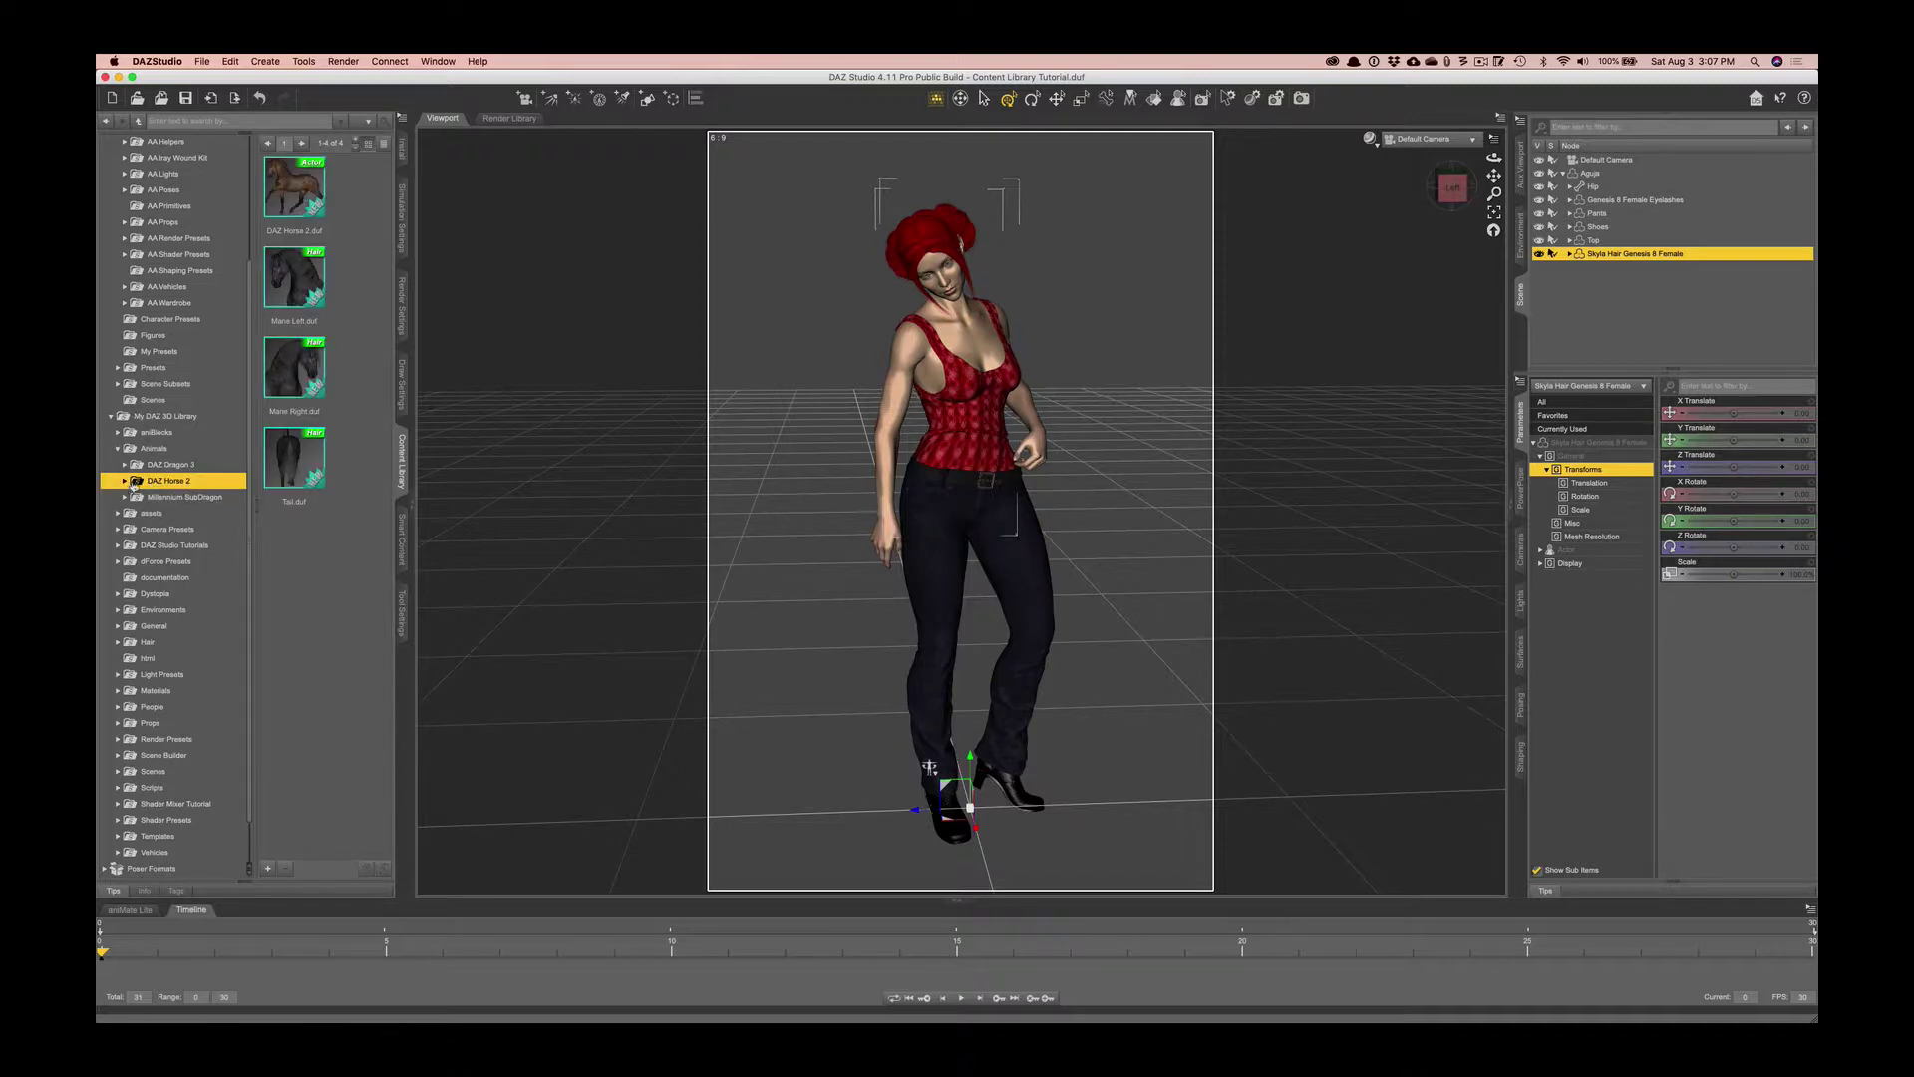
pyautogui.rightClick(165, 483)
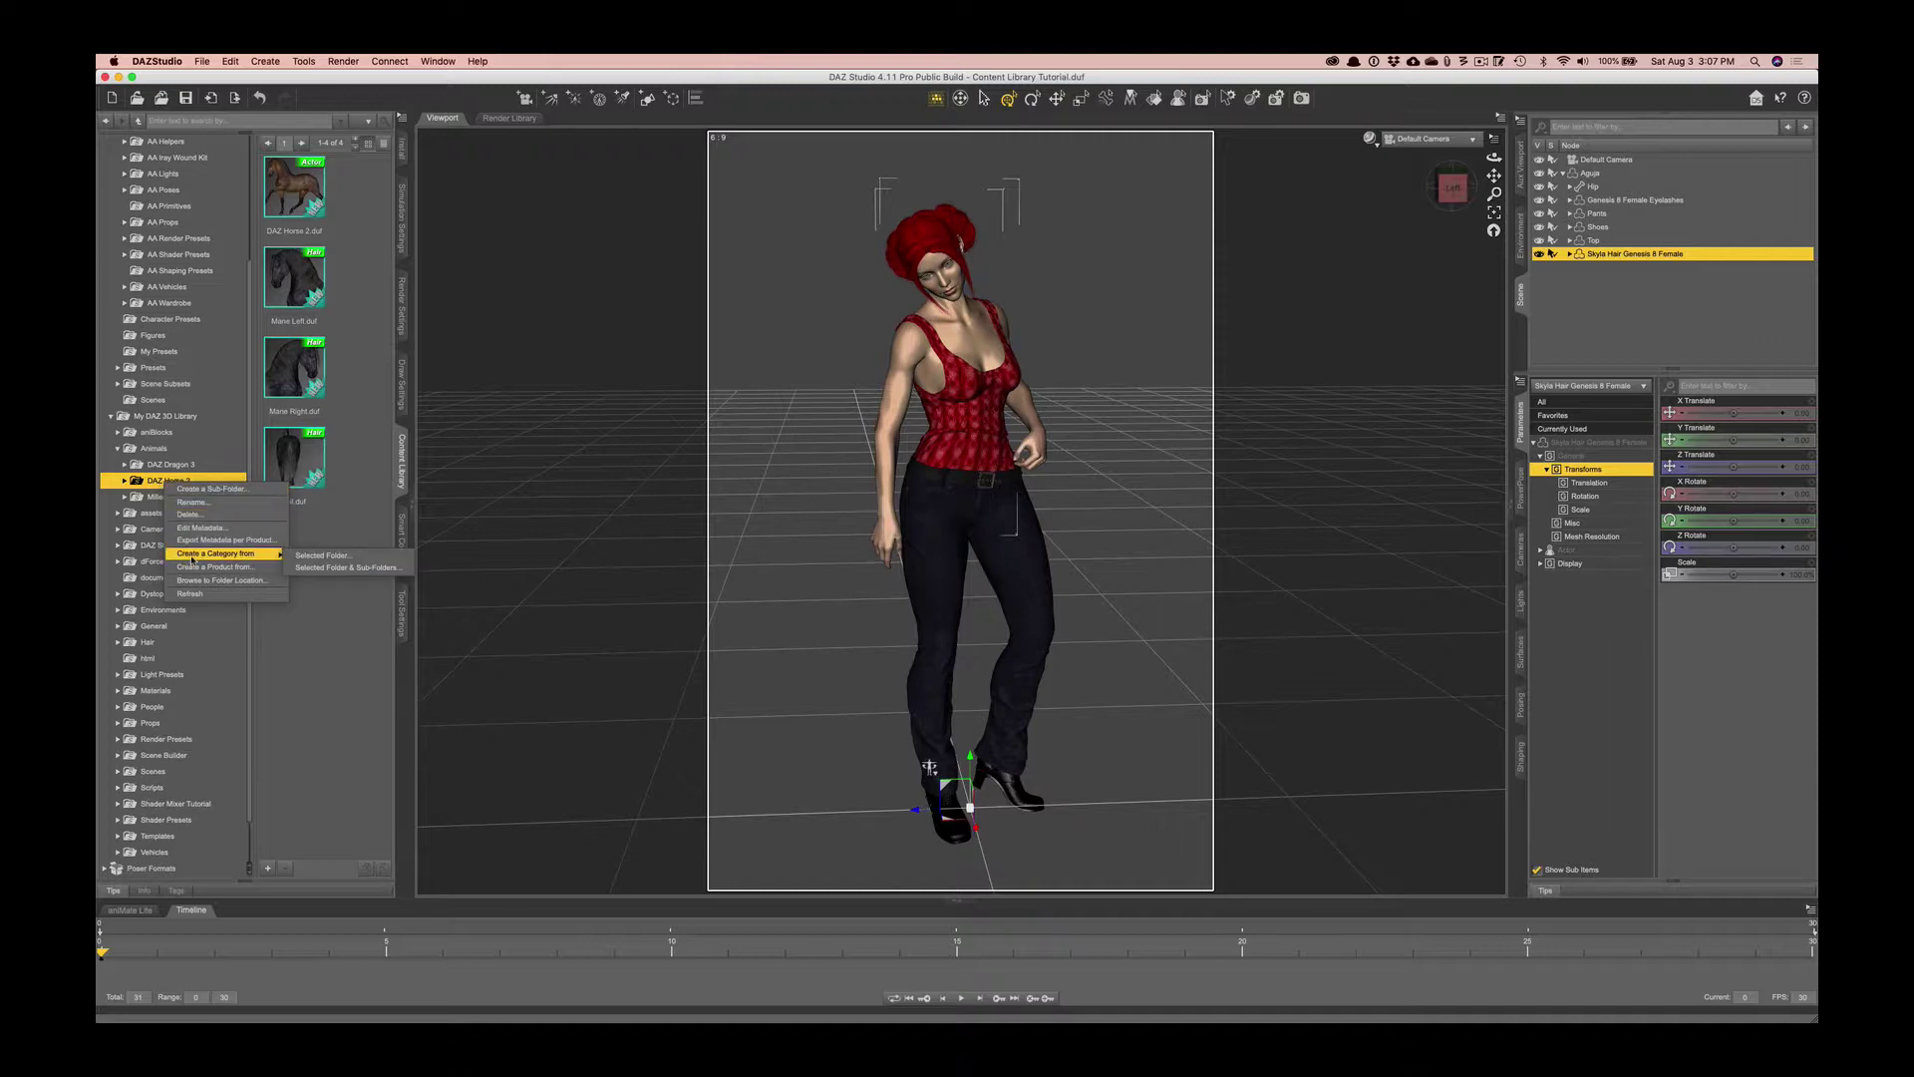
pyautogui.click(249, 586)
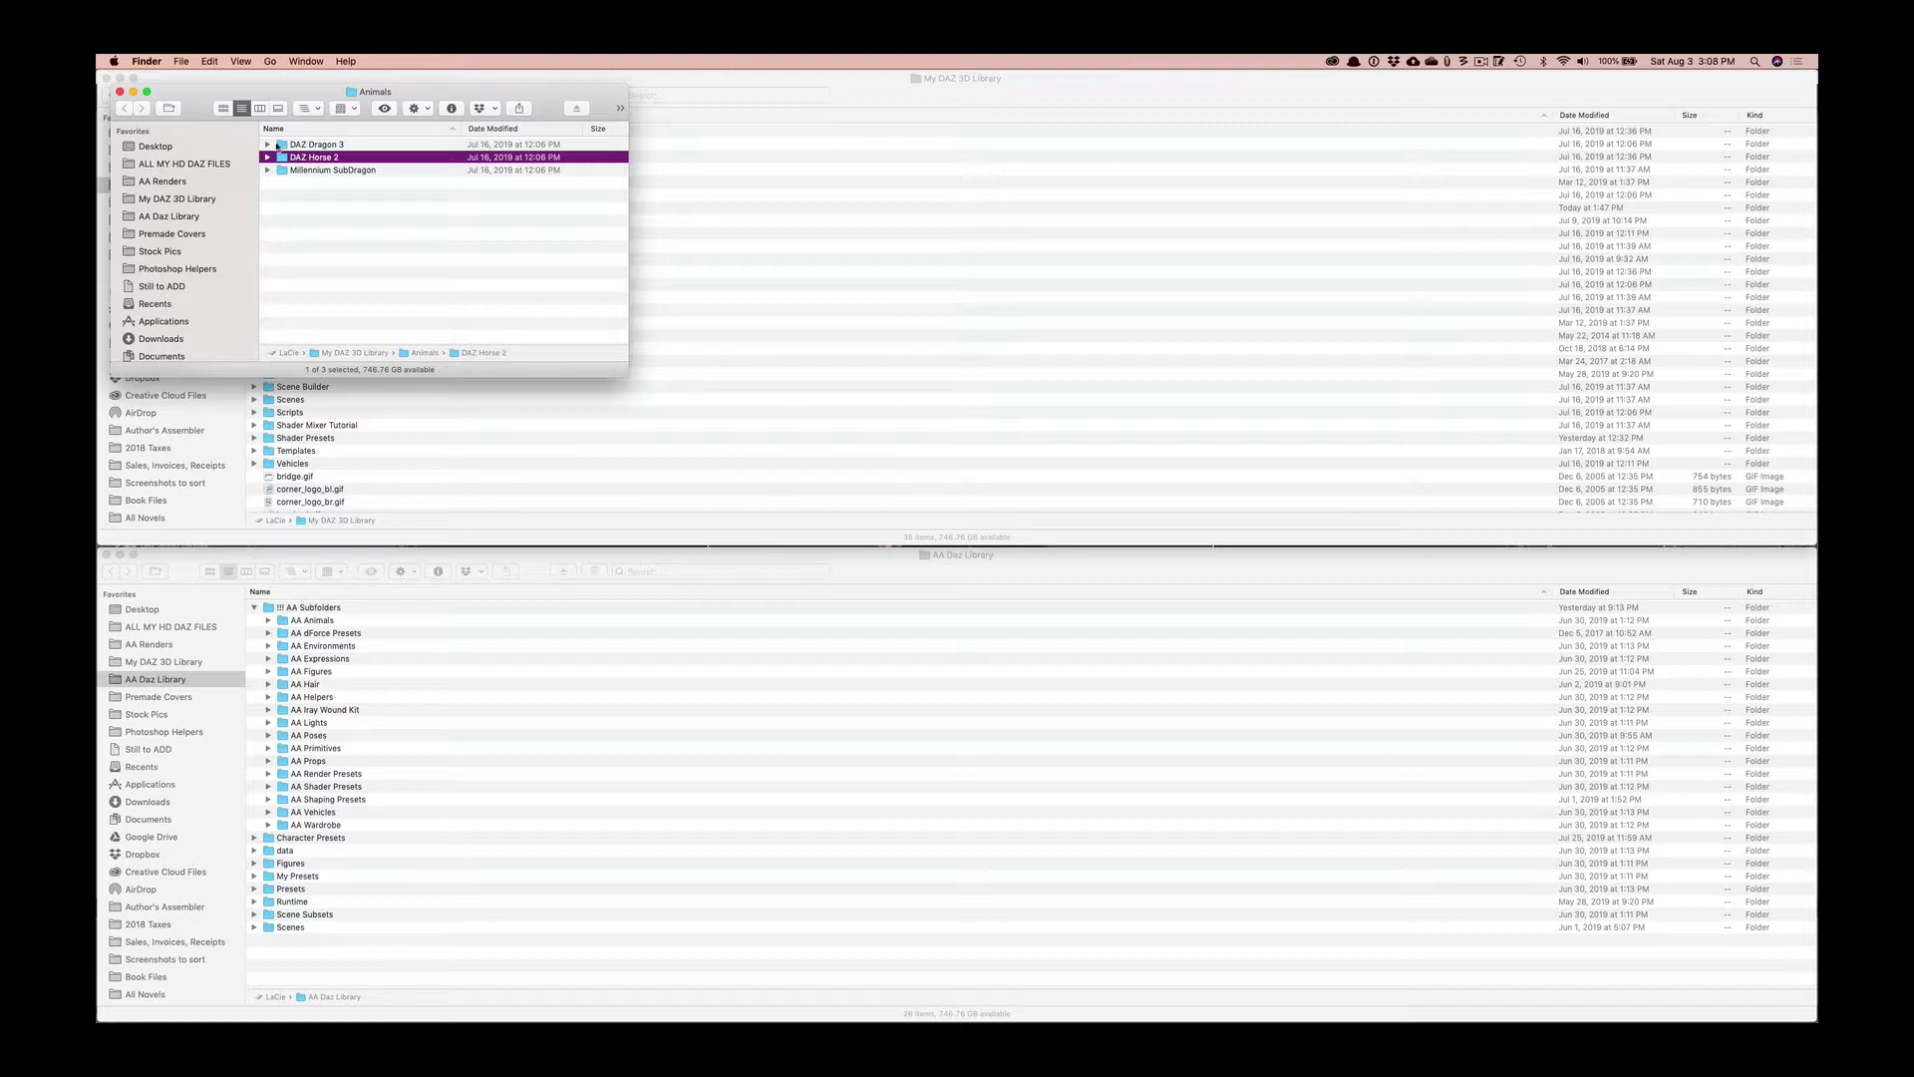
pyautogui.click(120, 92)
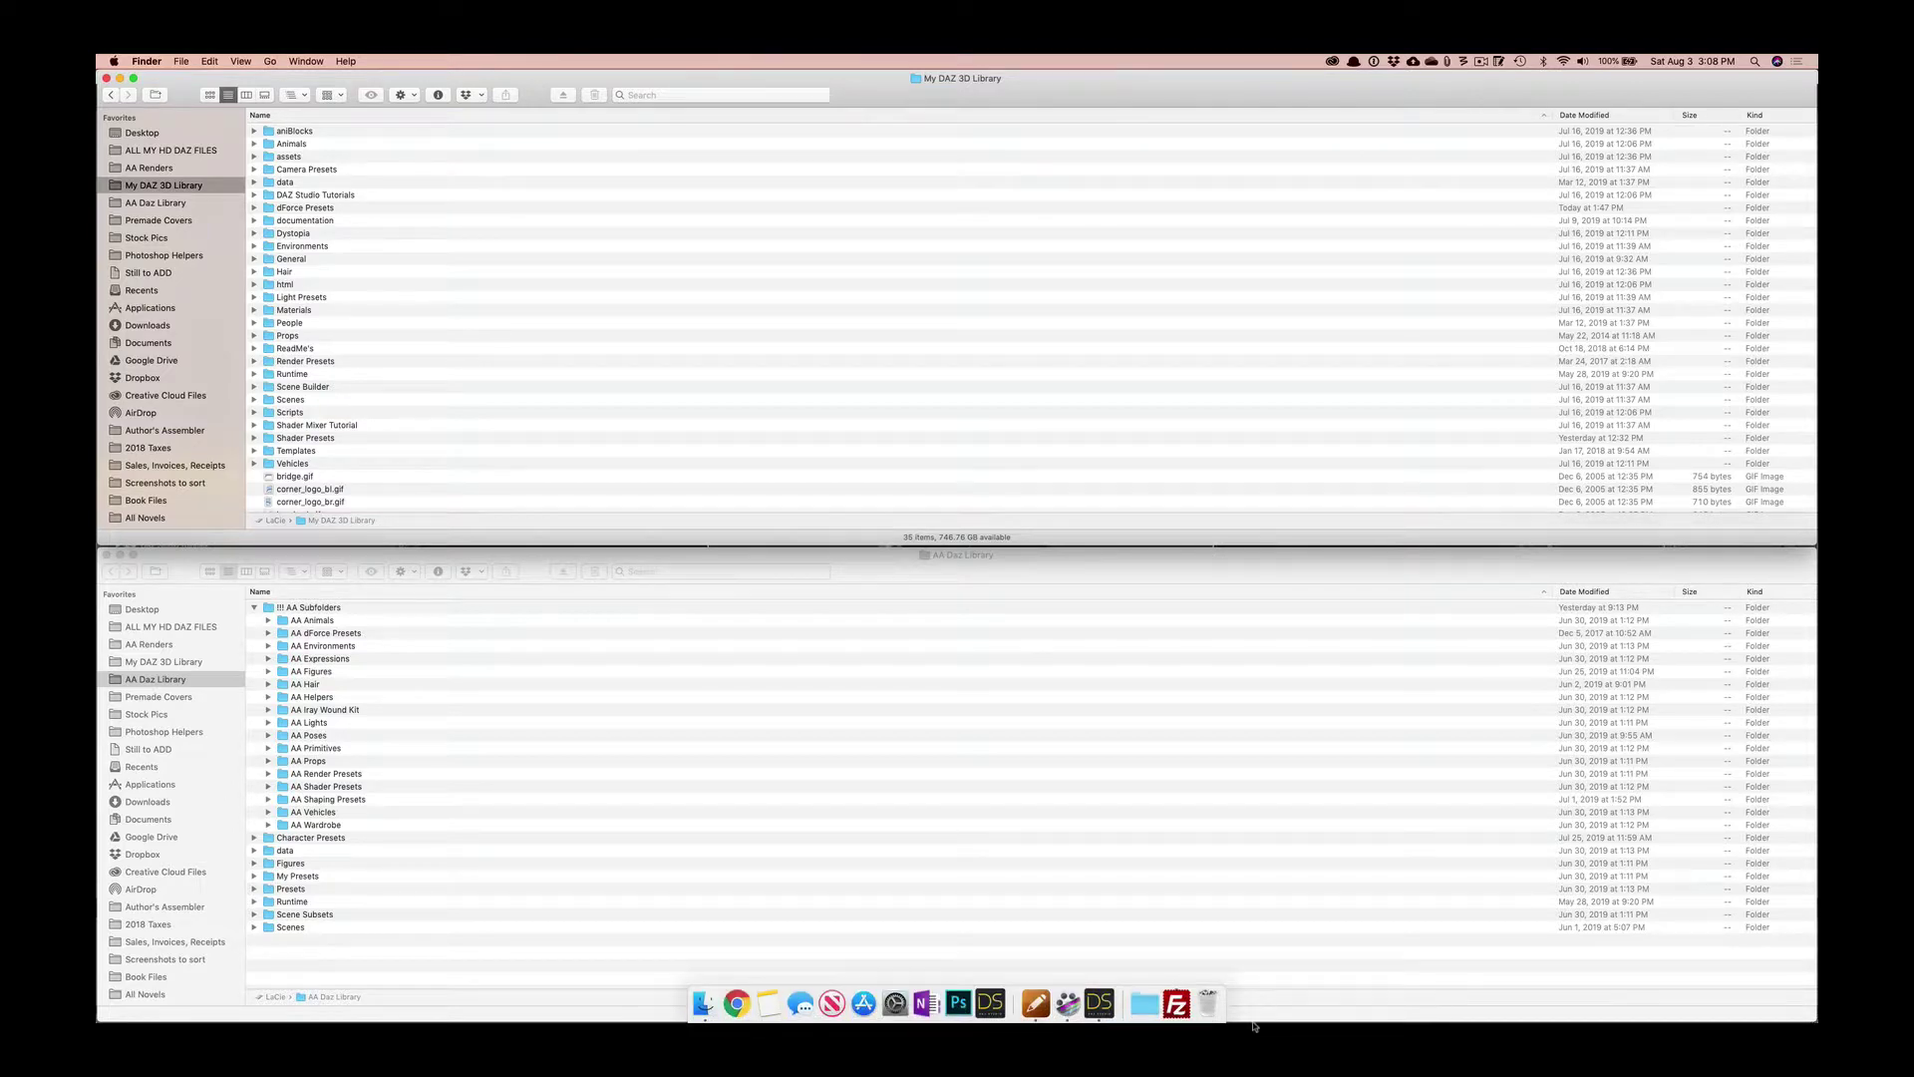
# Return to DAZ Studio and browse to the DAZ Horse 2 folder's location on disk again.
pyautogui.hotkey('ctrl', 'Up')
pyautogui.click(626, 493)
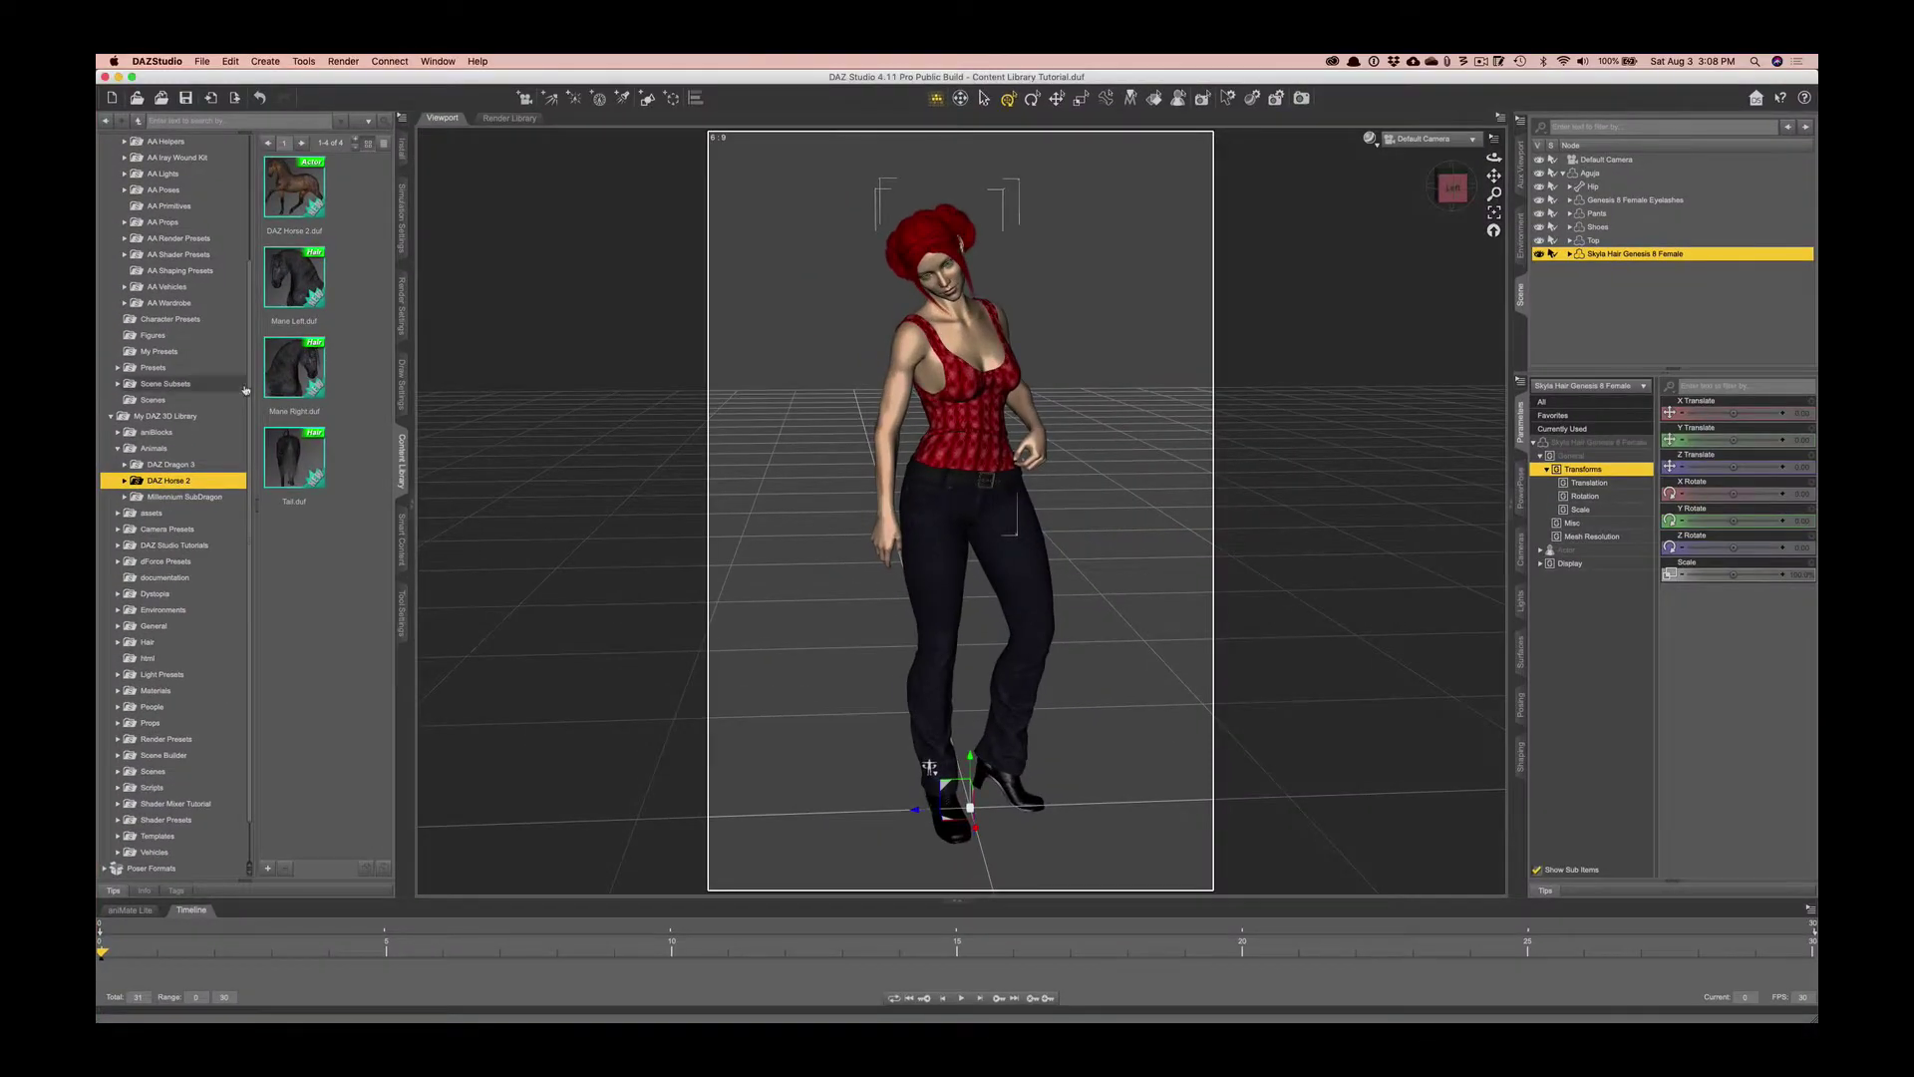
pyautogui.rightClick(174, 482)
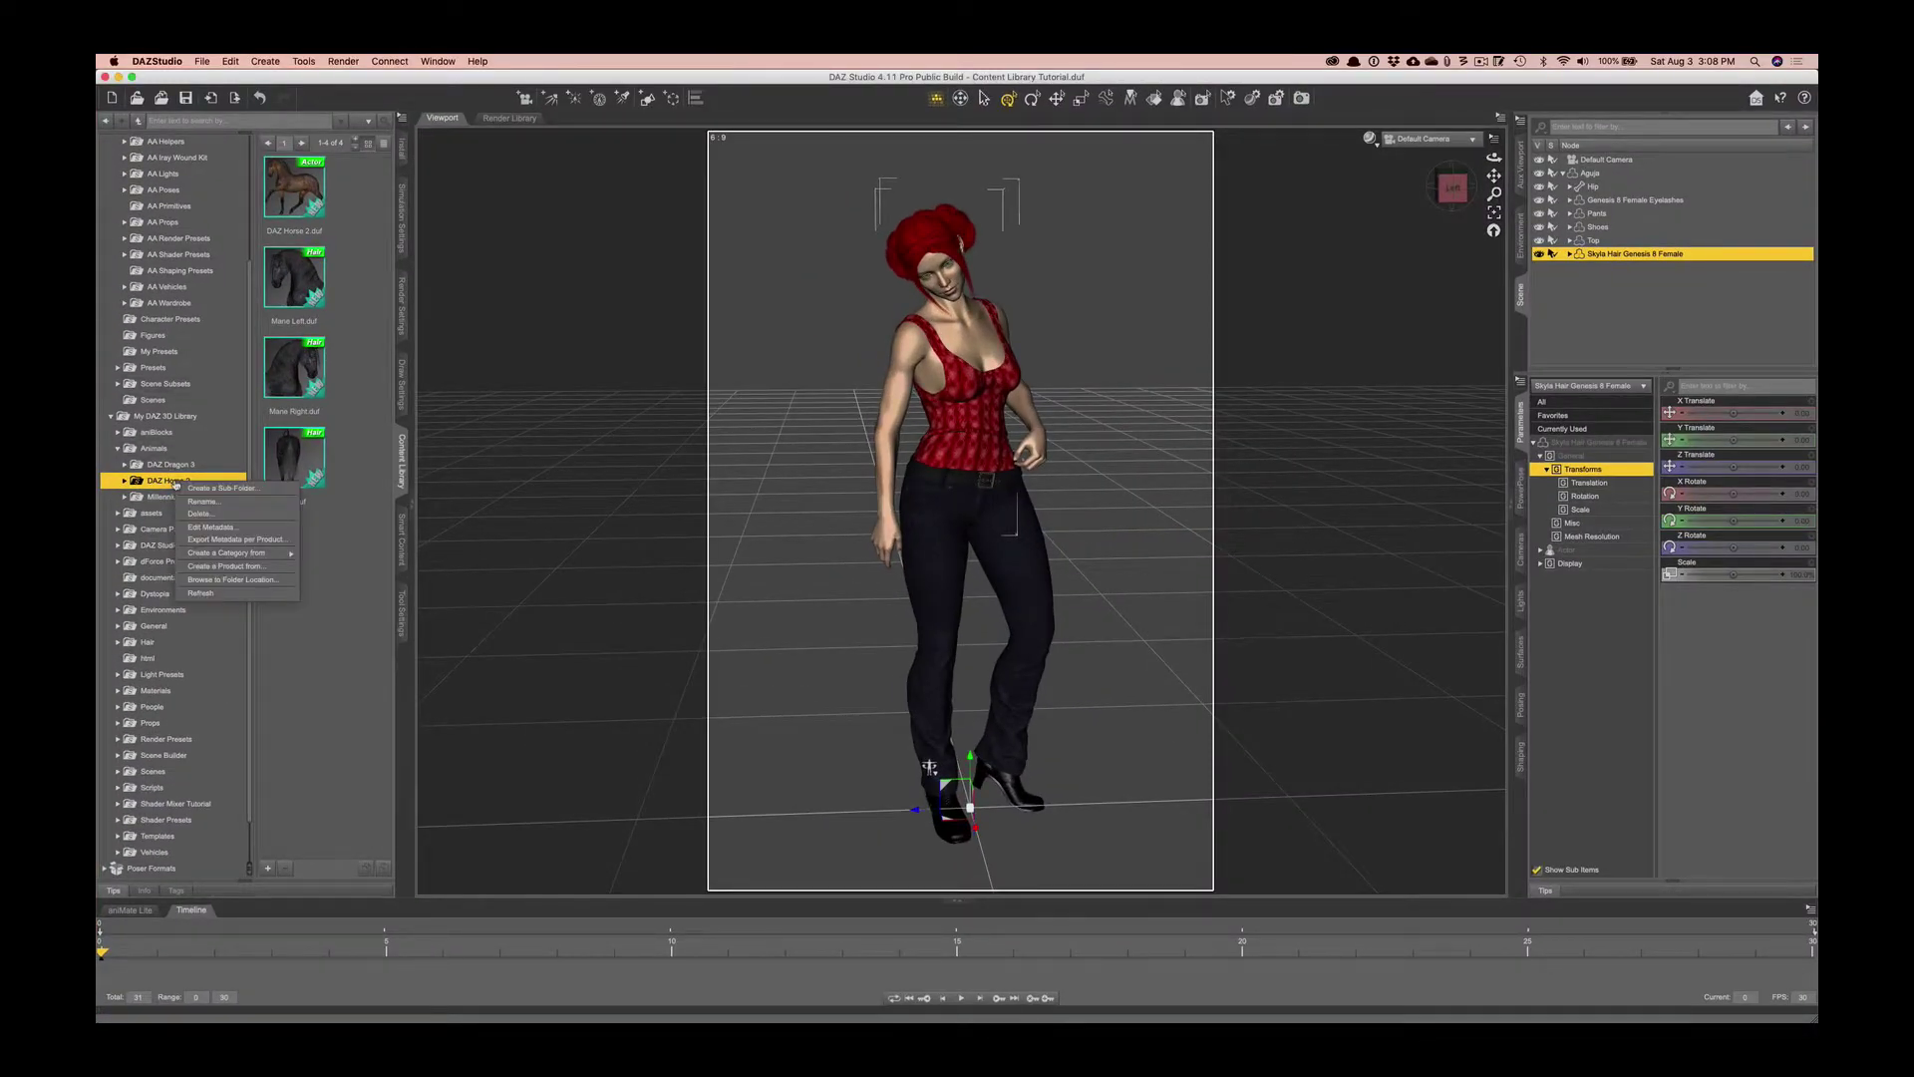
pyautogui.click(233, 579)
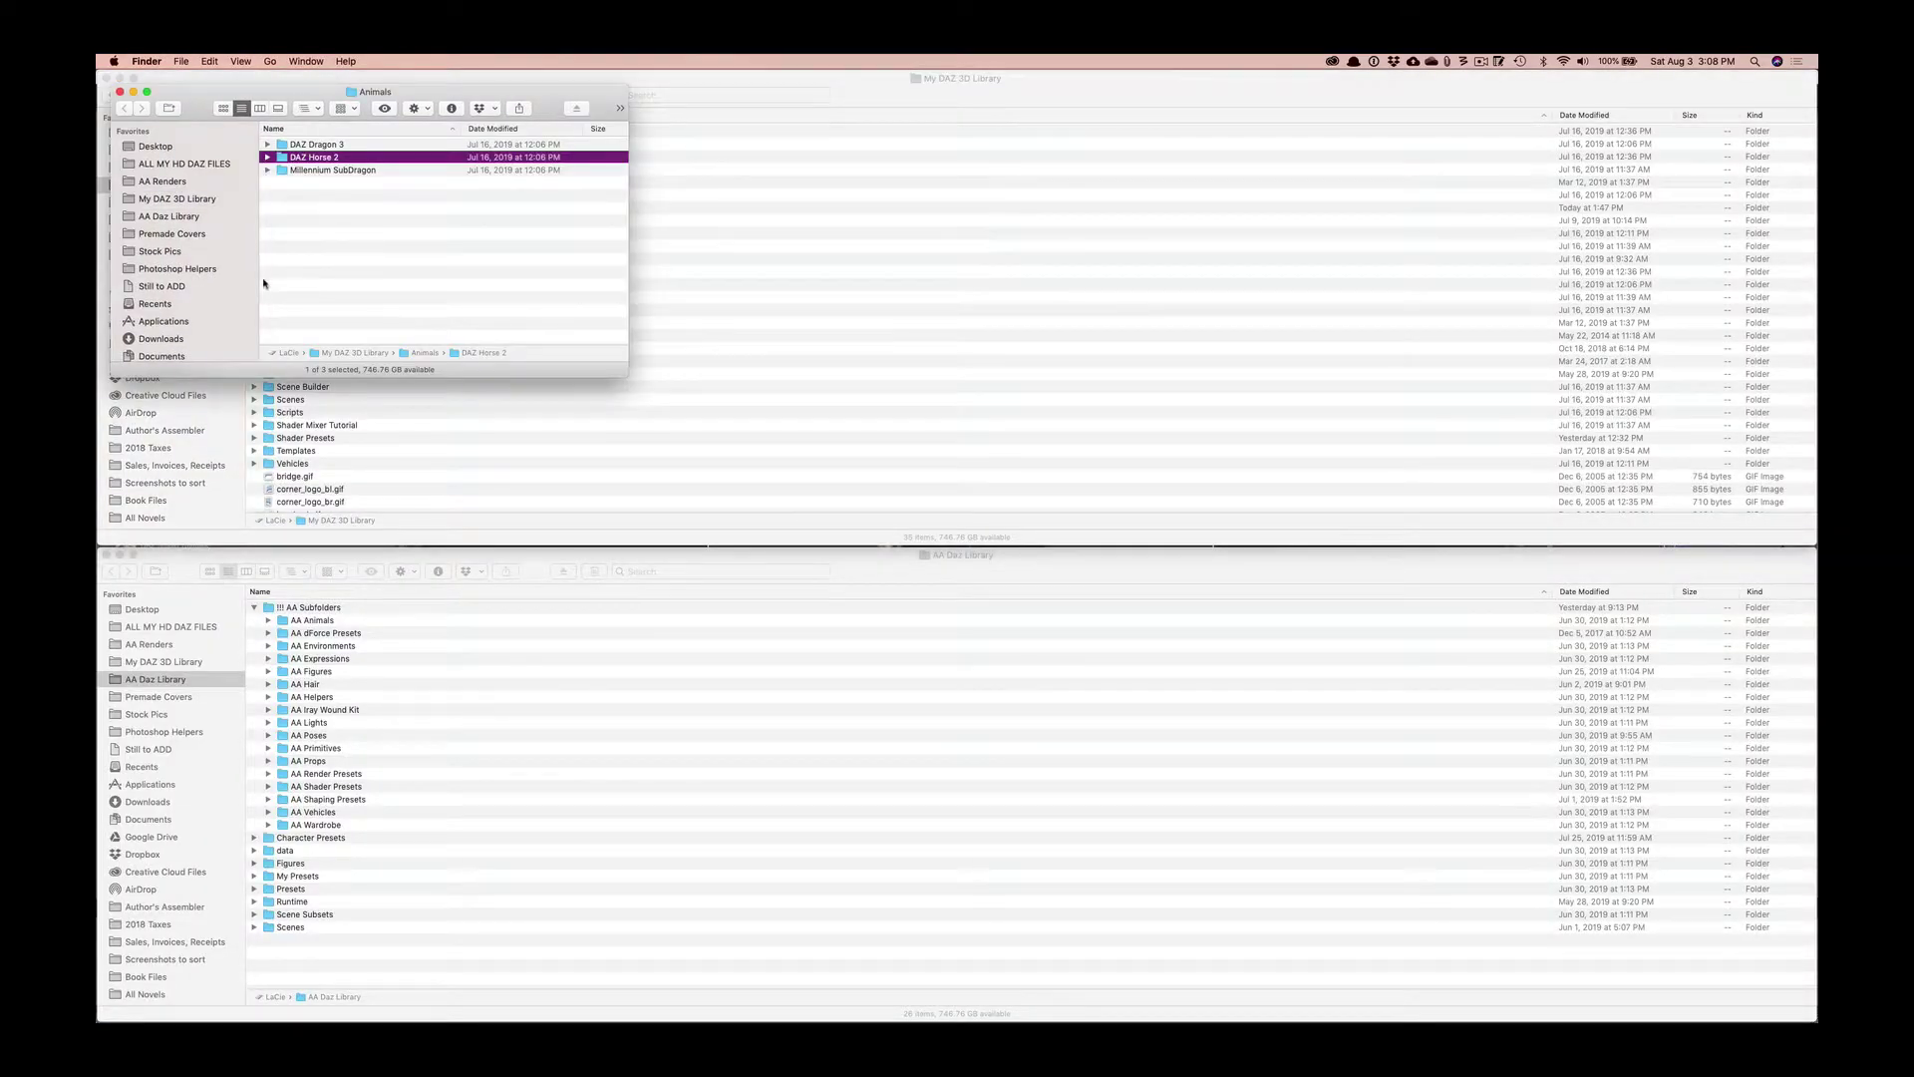
# Move the Animals window over the AA Daz Library window, expand DAZ Horse 2, and select its Armor folder.
pyautogui.moveTo(200, 93); pyautogui.dragTo(634, 655)
pyautogui.click(597, 698)
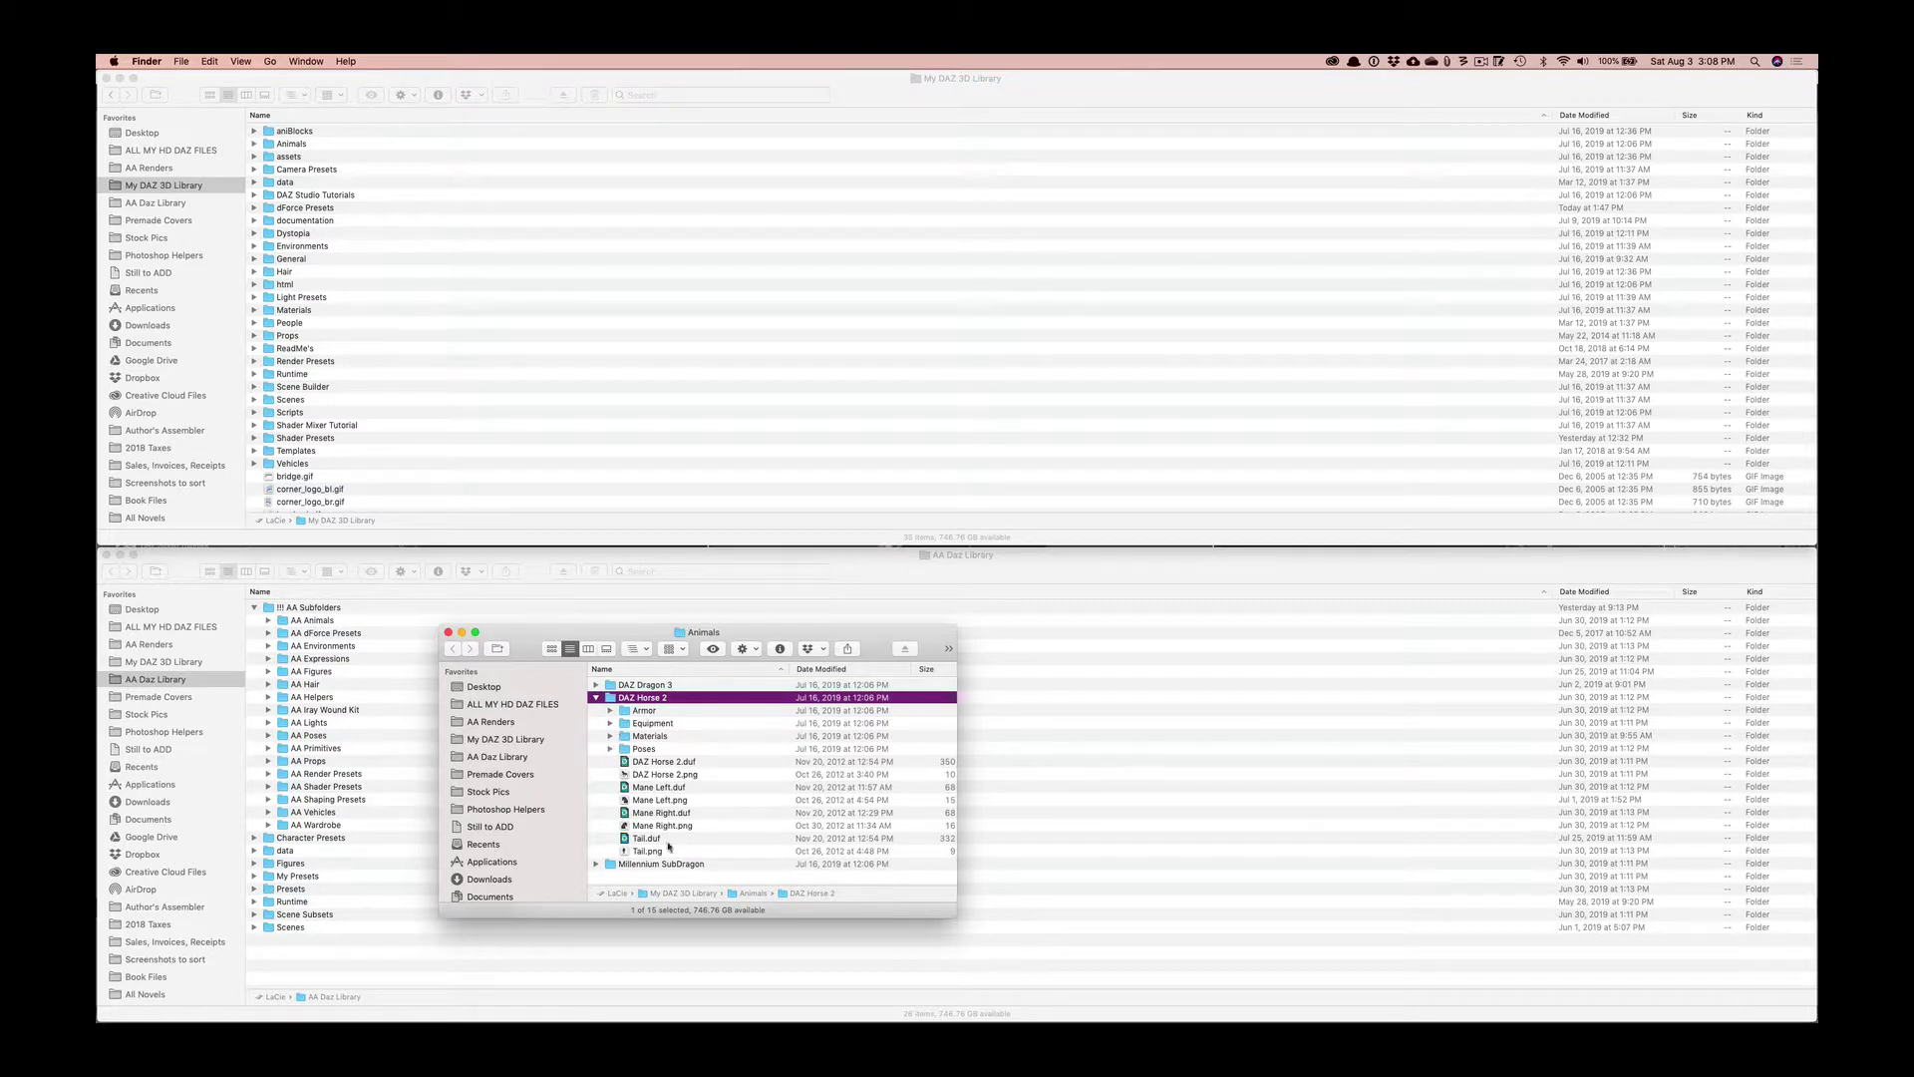
pyautogui.click(646, 710)
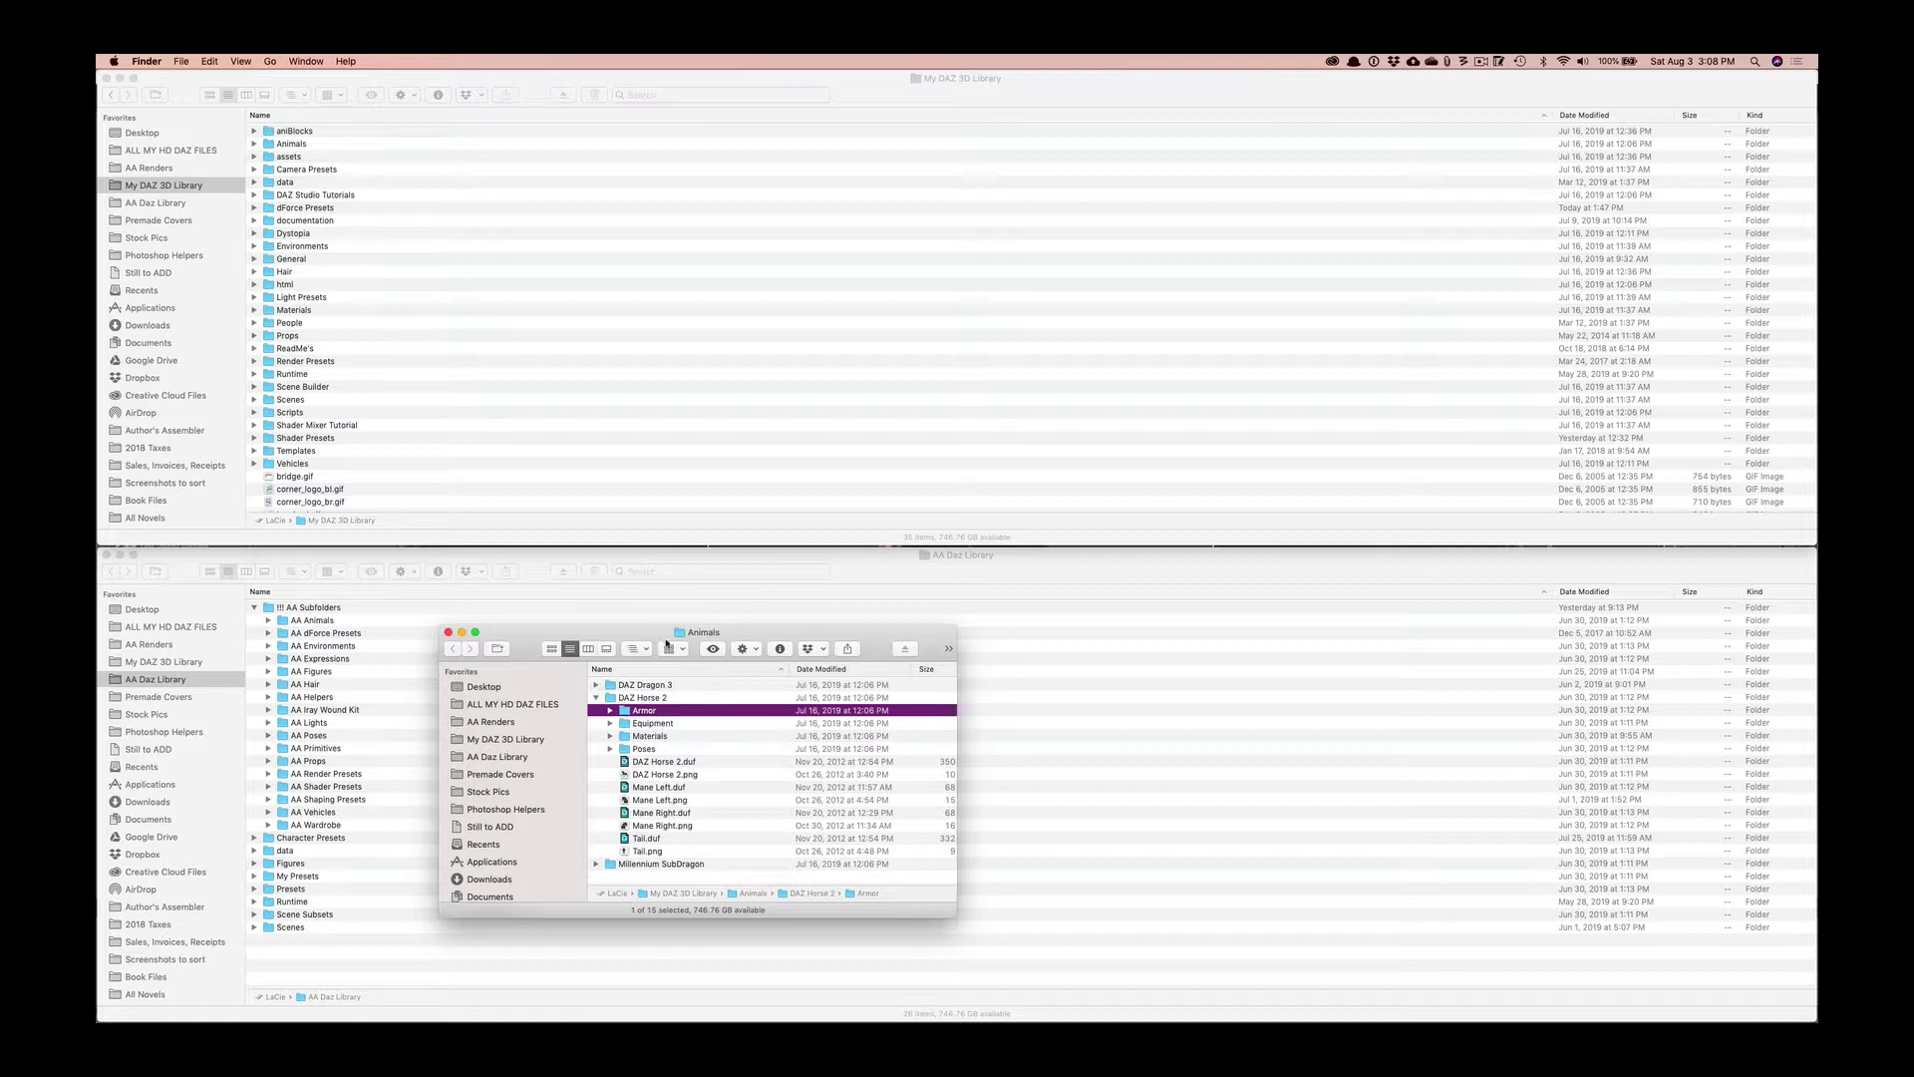
# Reposition and lengthen the Animals window, and expand the DAZ Dragon 3 folder.
pyautogui.moveTo(644, 637); pyautogui.dragTo(644, 425)
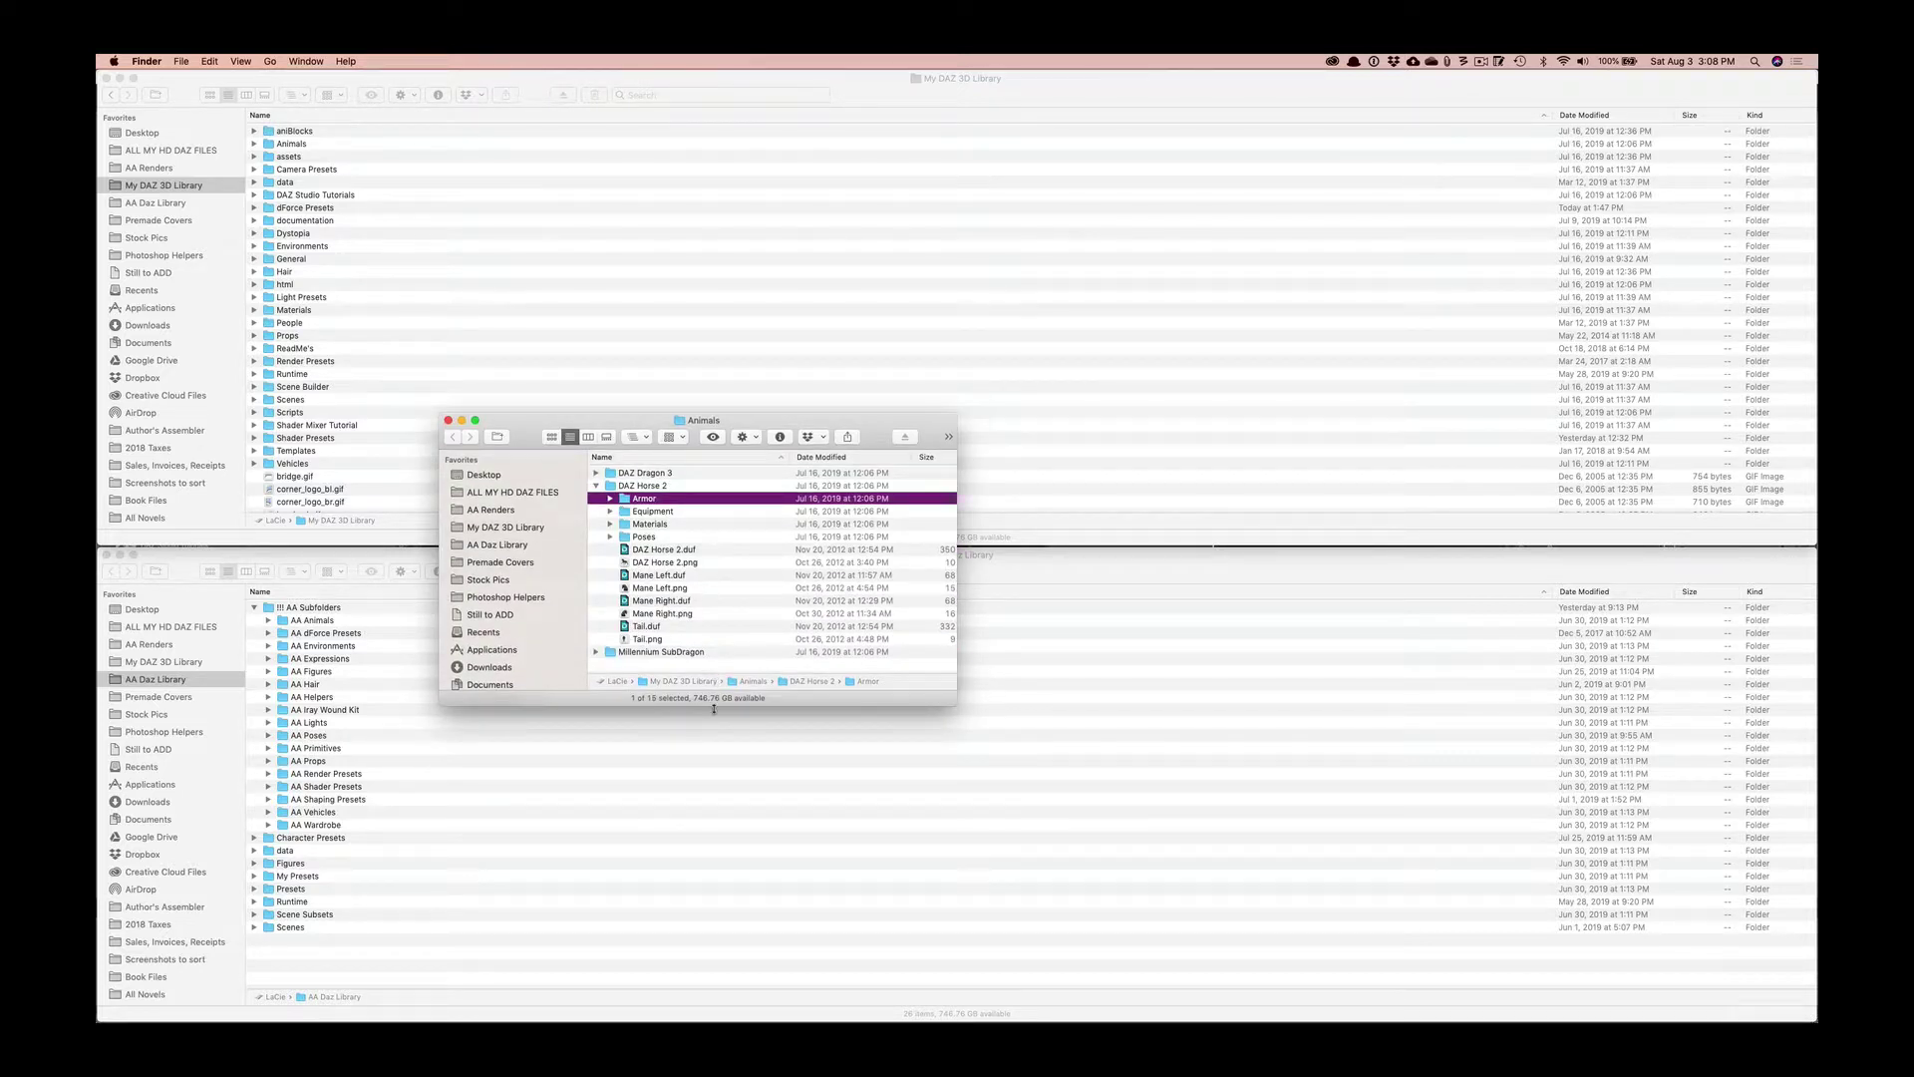
pyautogui.moveTo(714, 707); pyautogui.dragTo(714, 955)
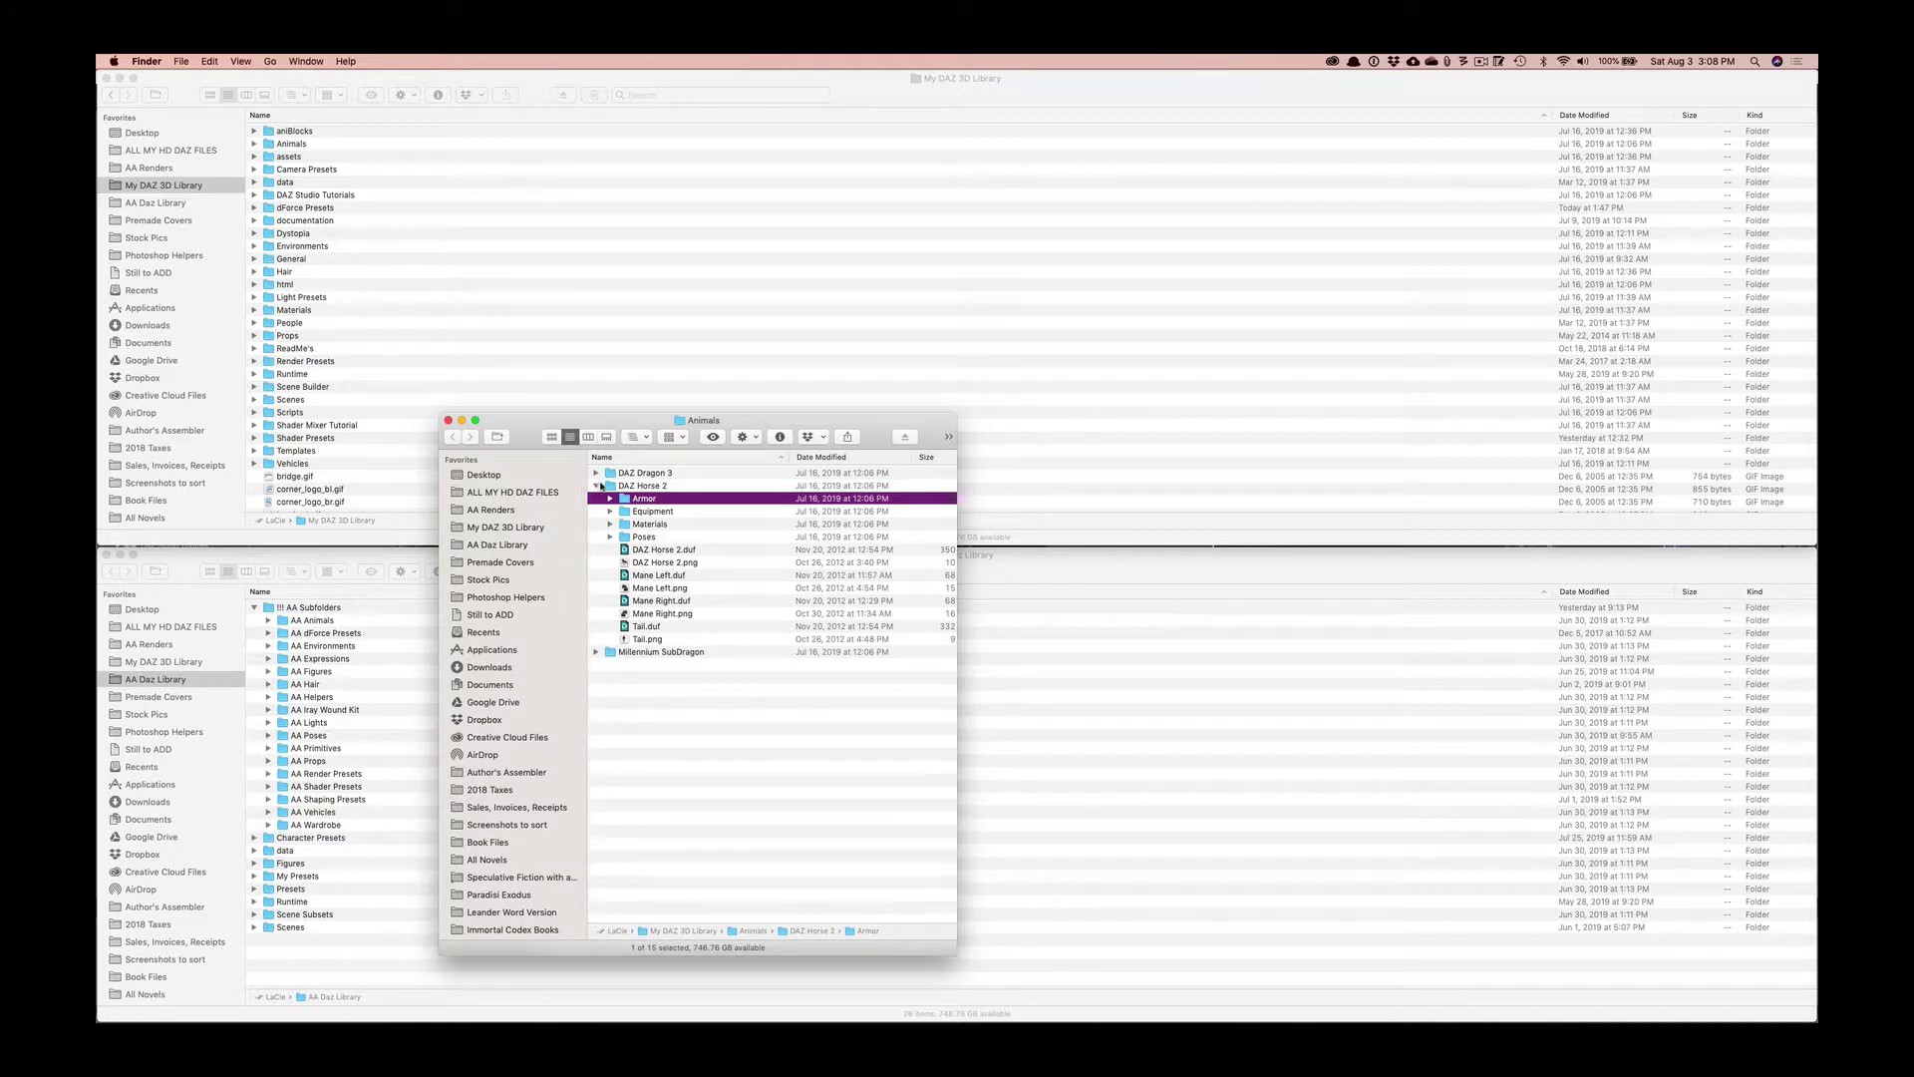
pyautogui.click(596, 472)
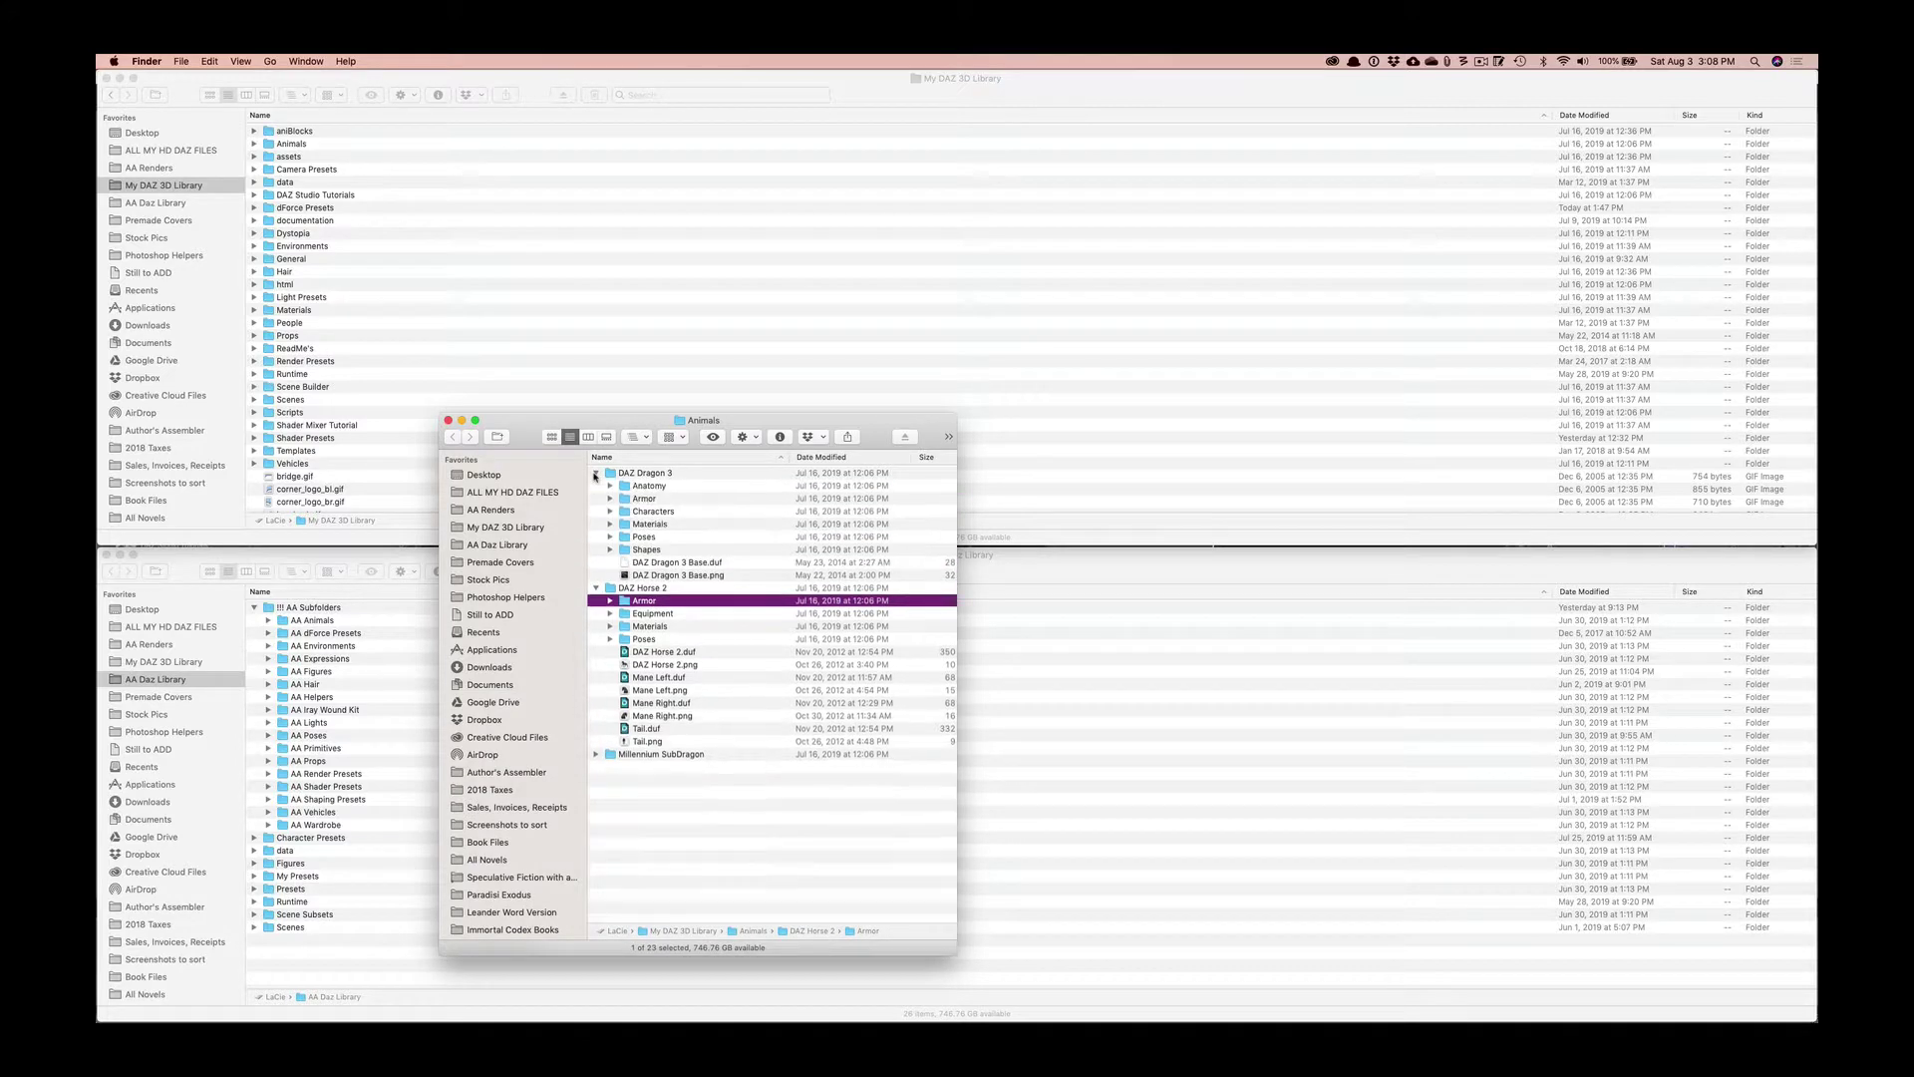
# Select the DAZ Dragon 3 folder, and open AA Animals from the AA Daz Library in the upper Finder window.
pyautogui.click(647, 487)
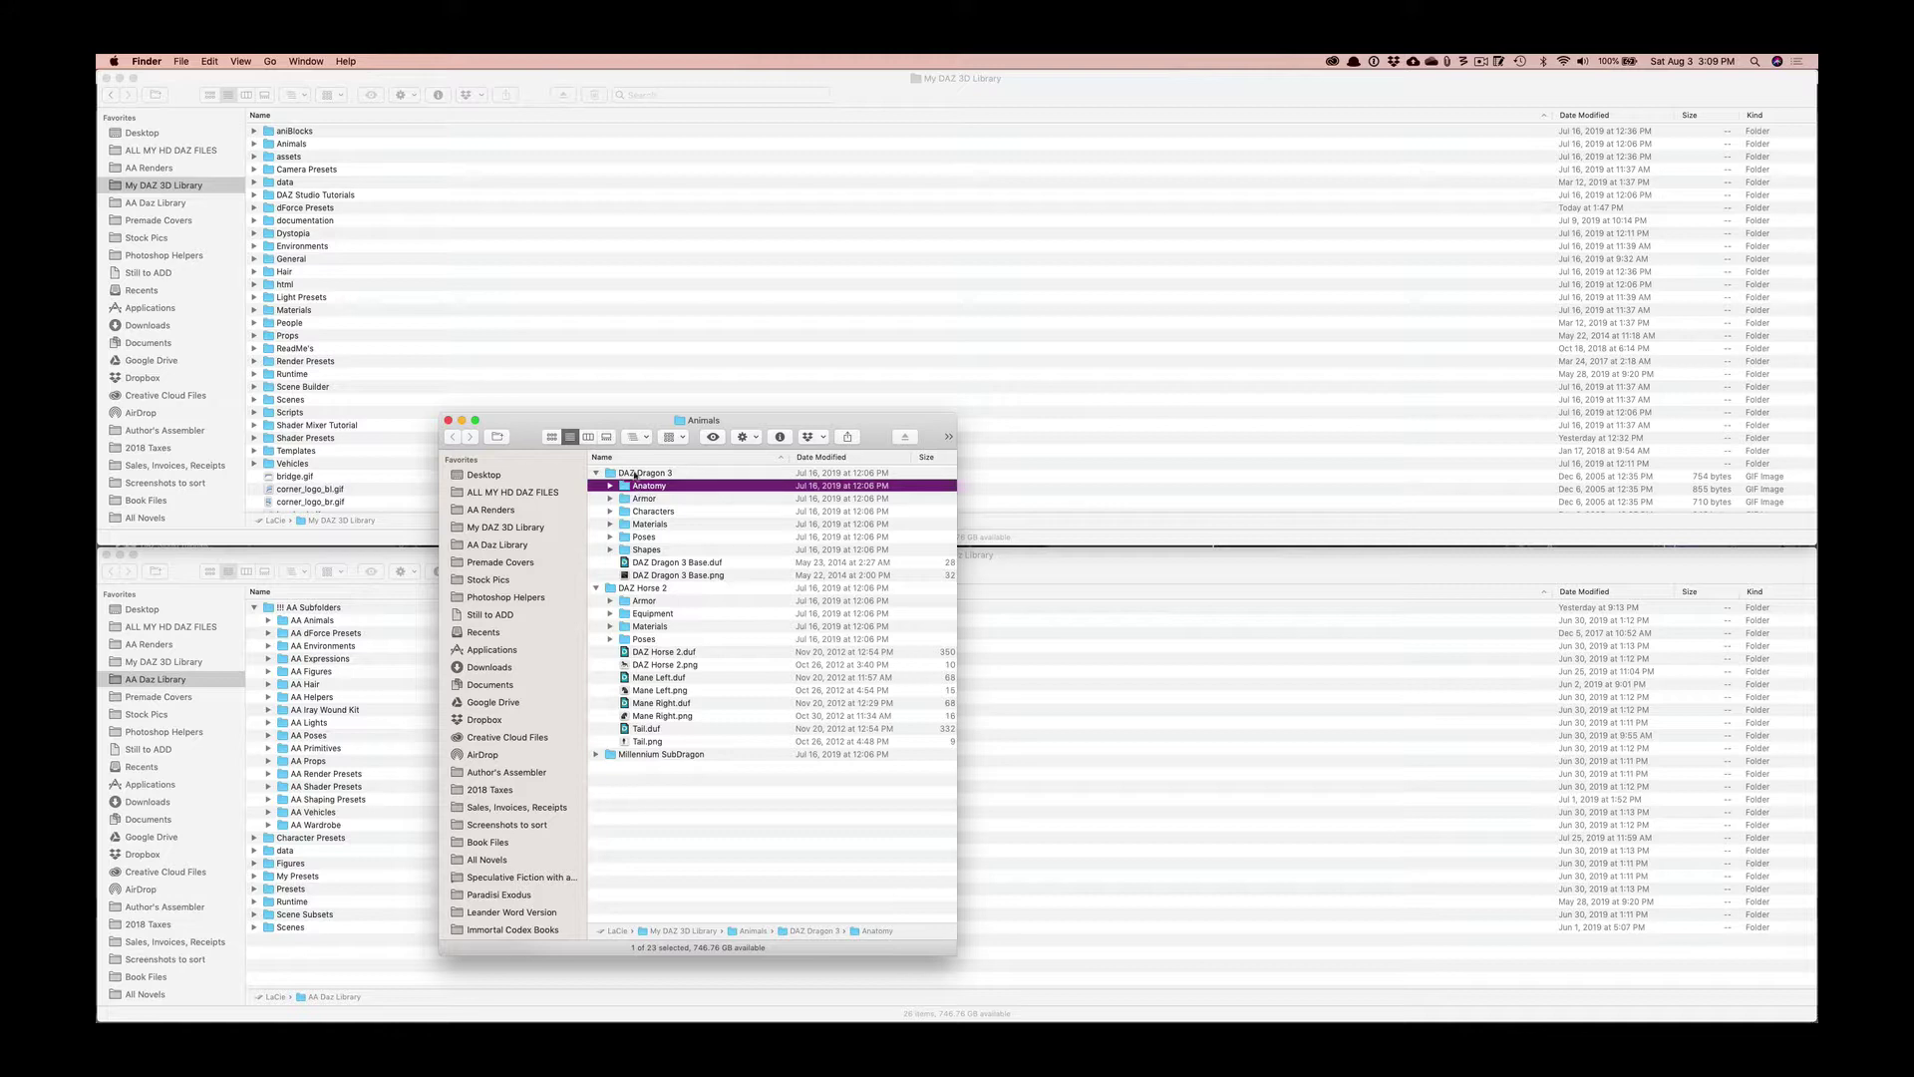
pyautogui.click(648, 474)
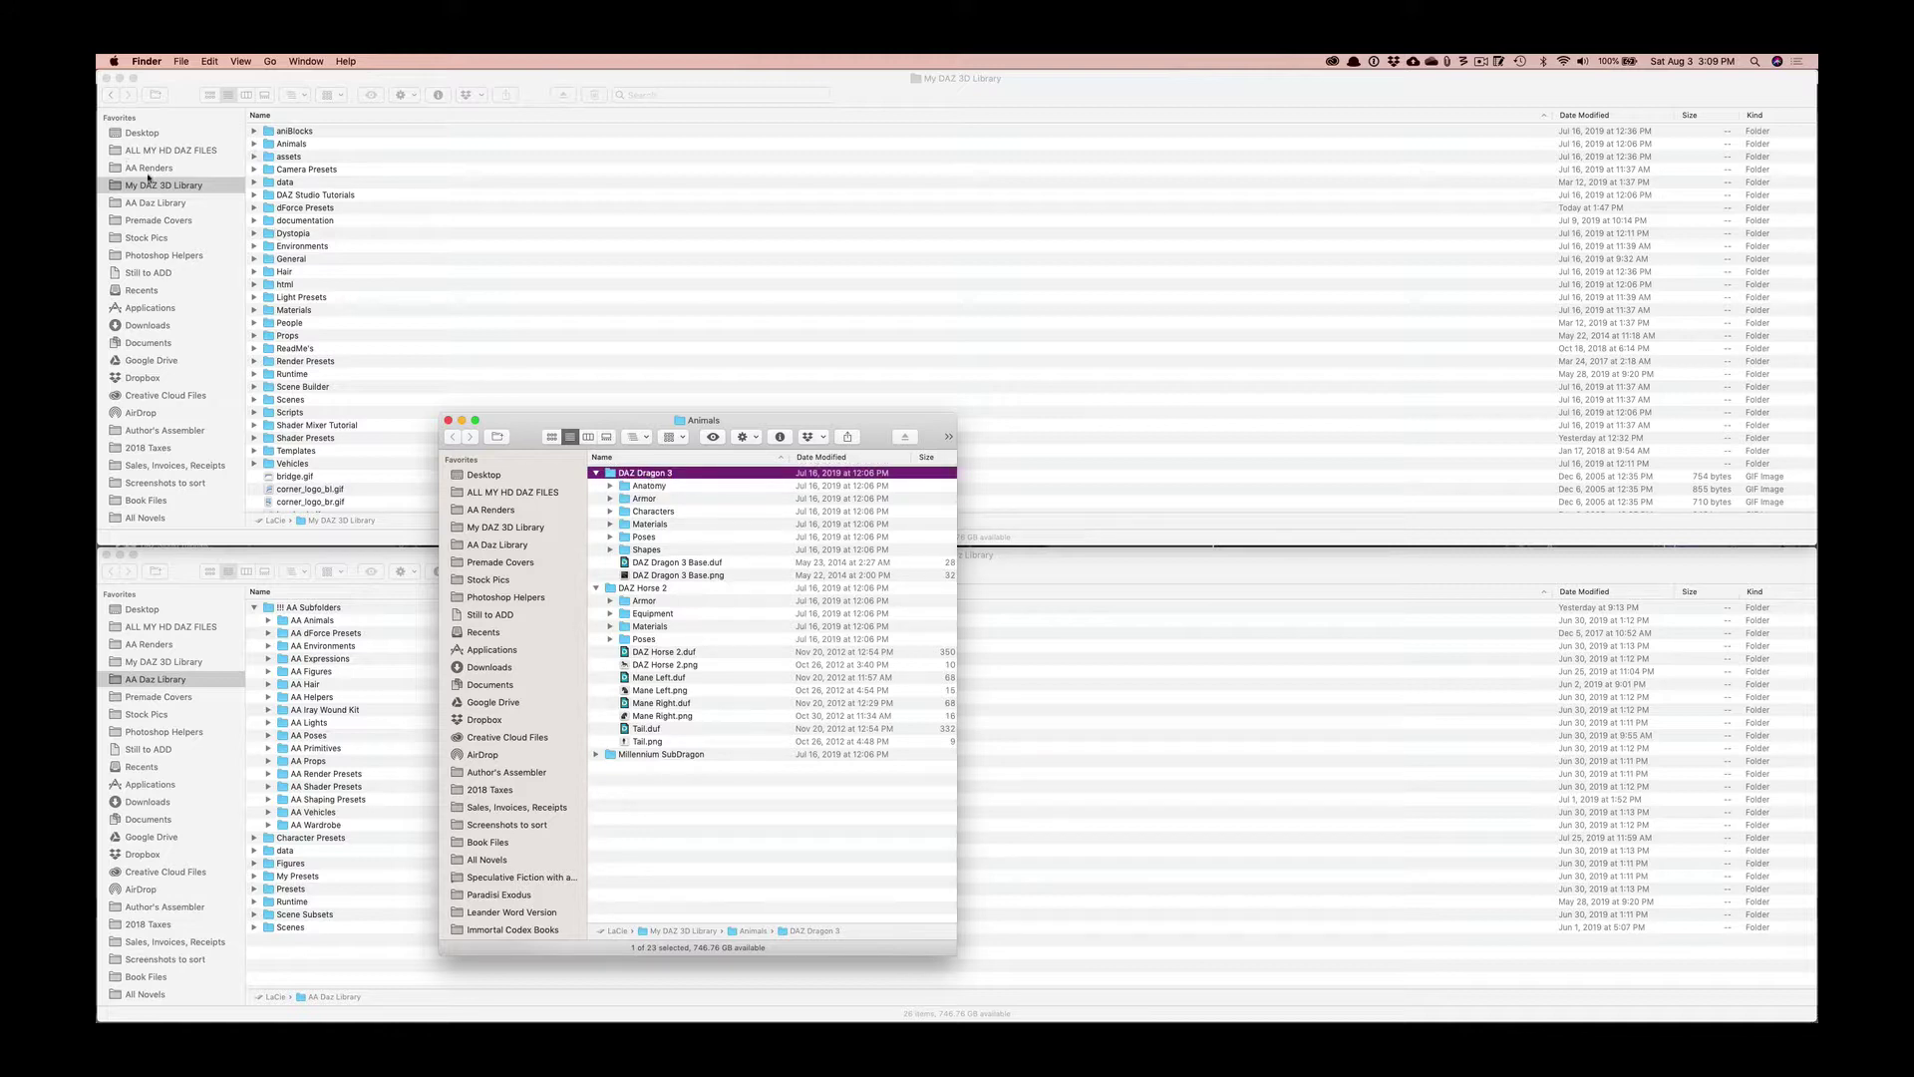
pyautogui.click(152, 206)
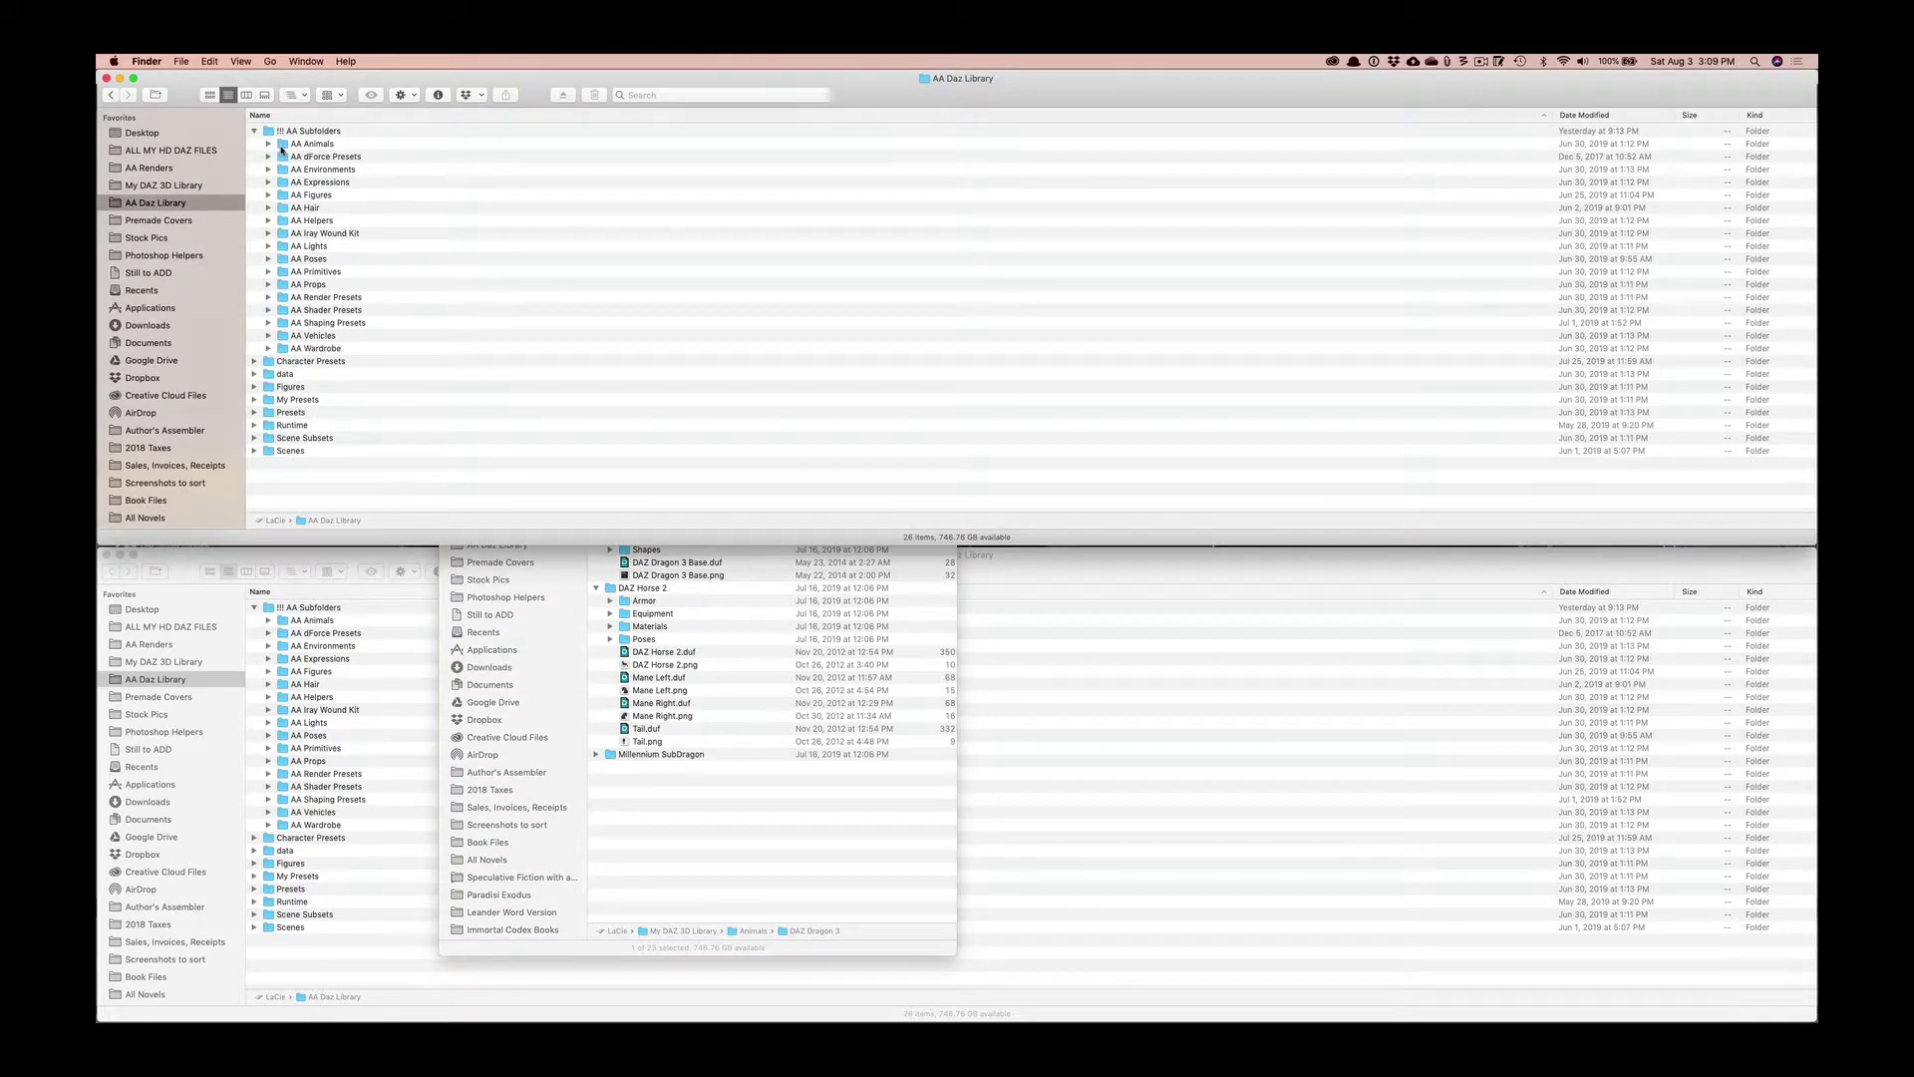
pyautogui.doubleClick(327, 146)
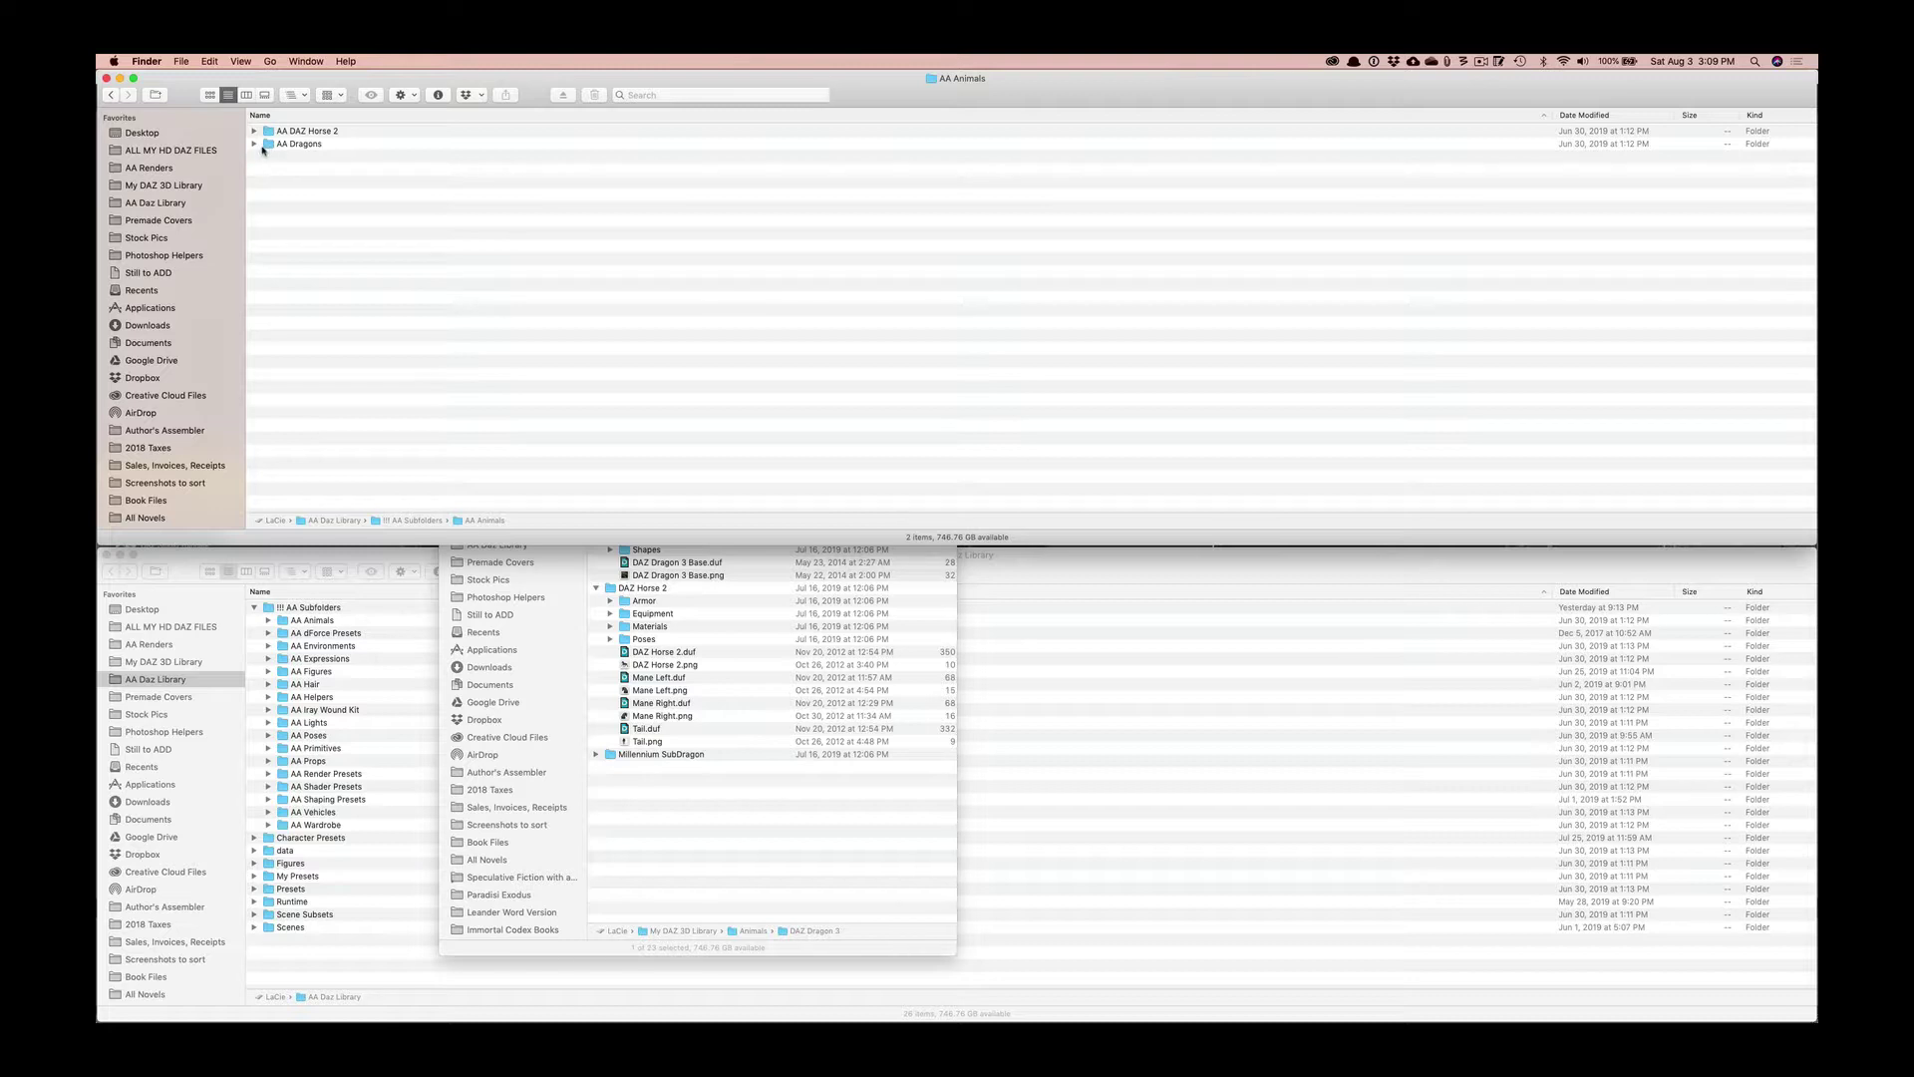
# Look inside the AA Dragons folder, collapse it, and expand the AA DAZ Horse 2 folder.
pyautogui.click(255, 144)
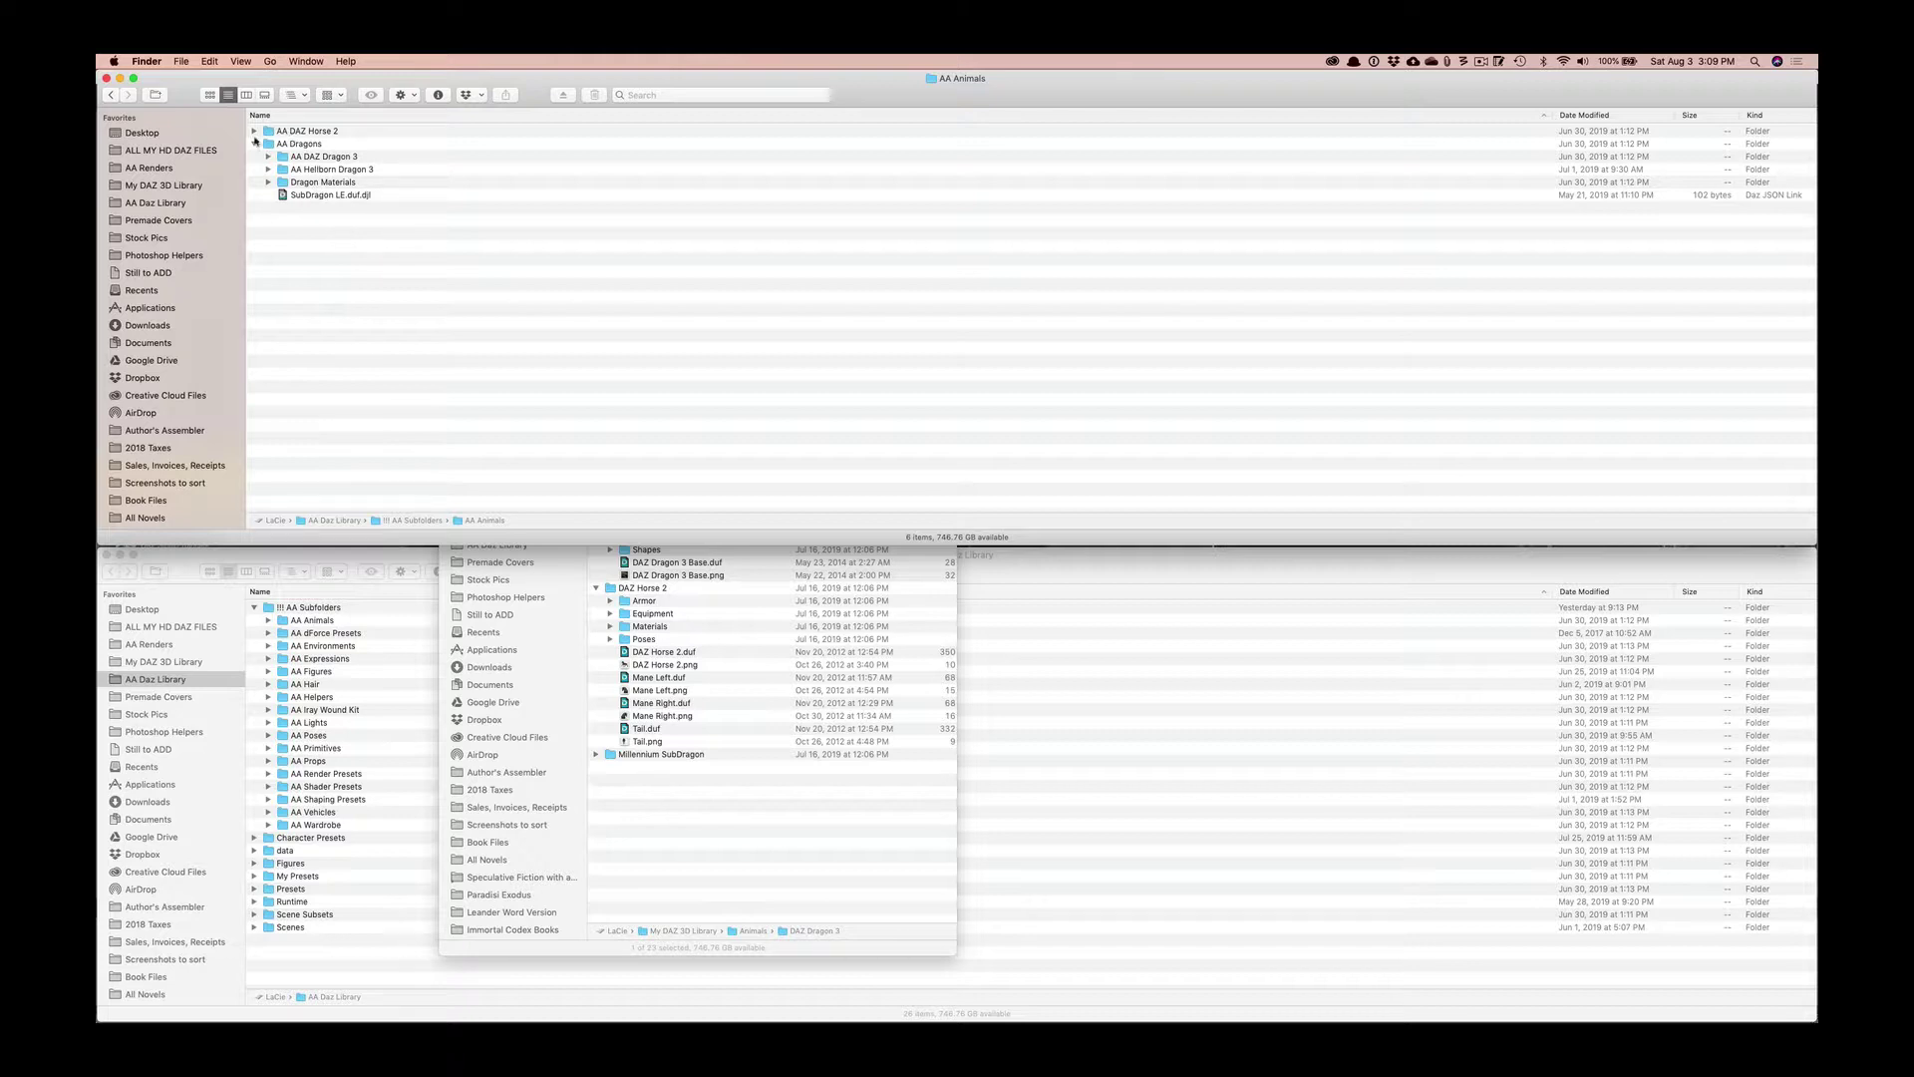
pyautogui.click(254, 144)
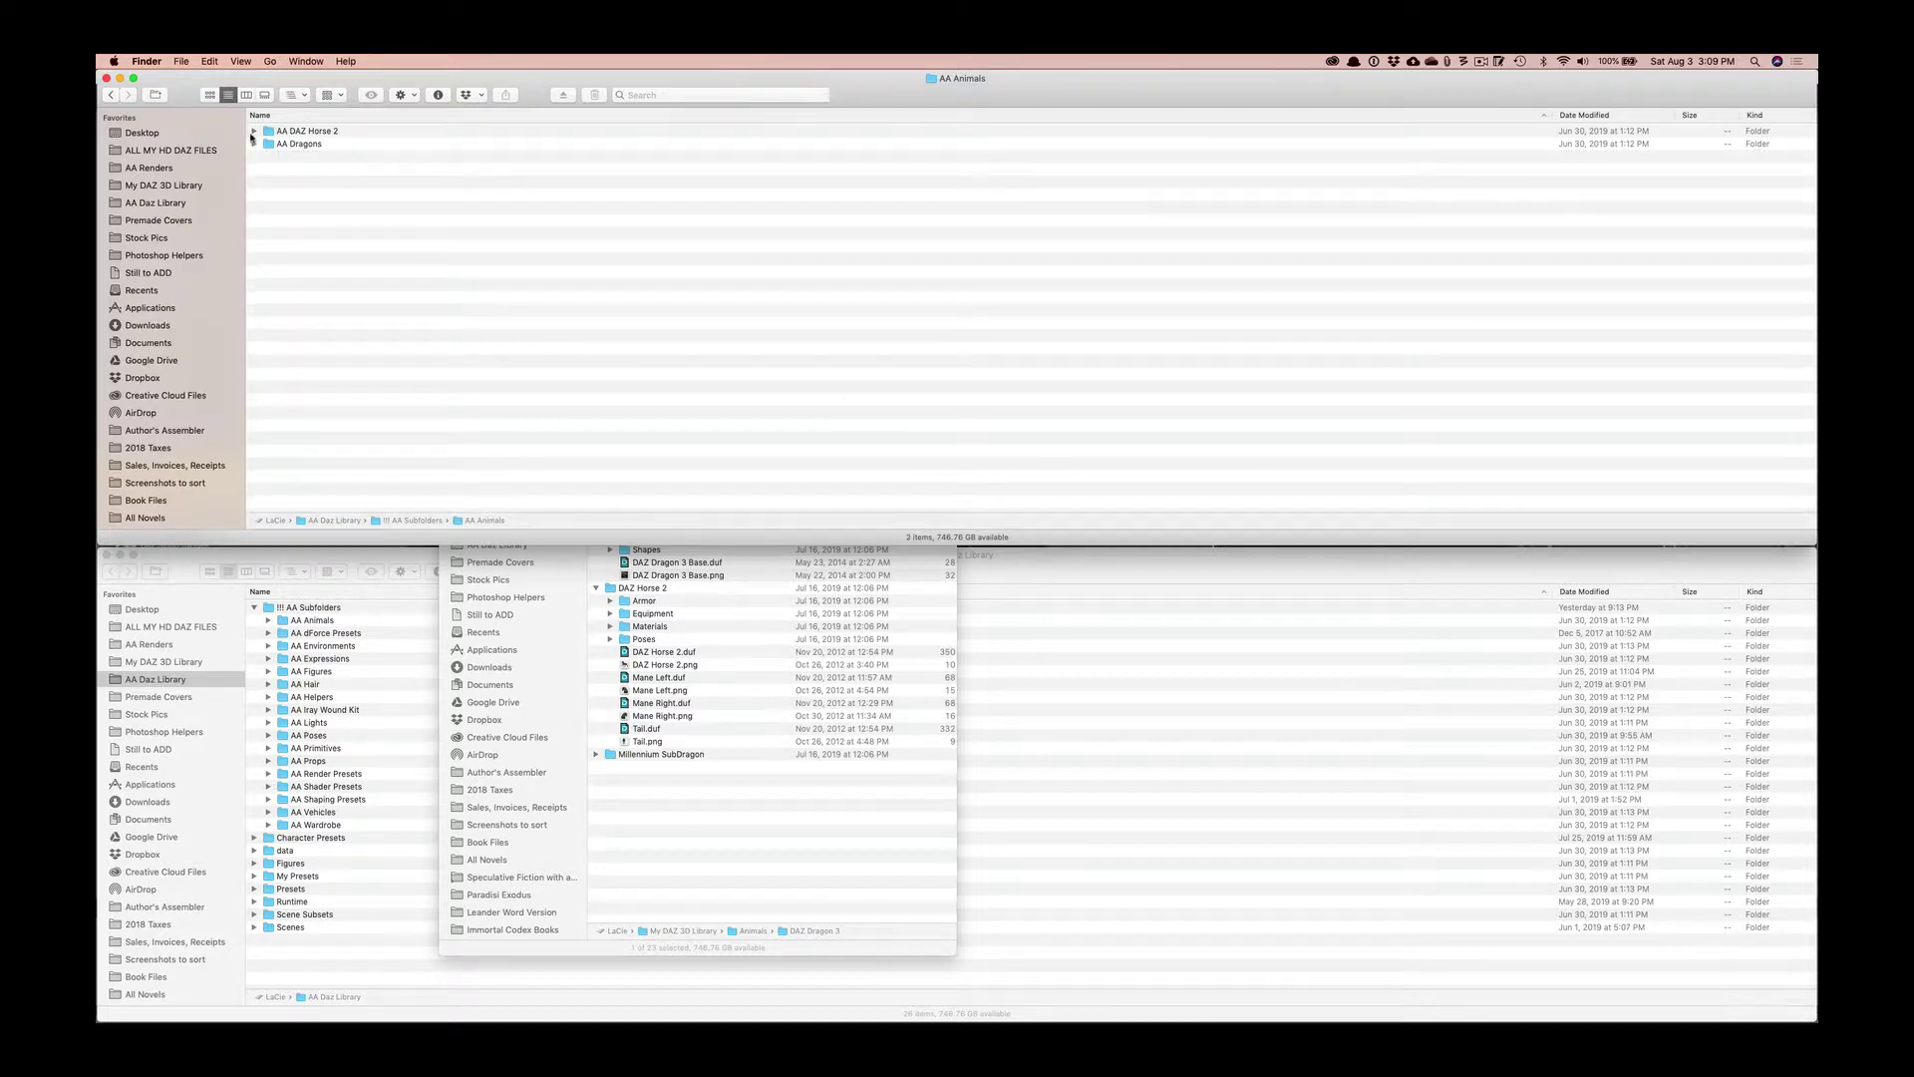
pyautogui.click(254, 132)
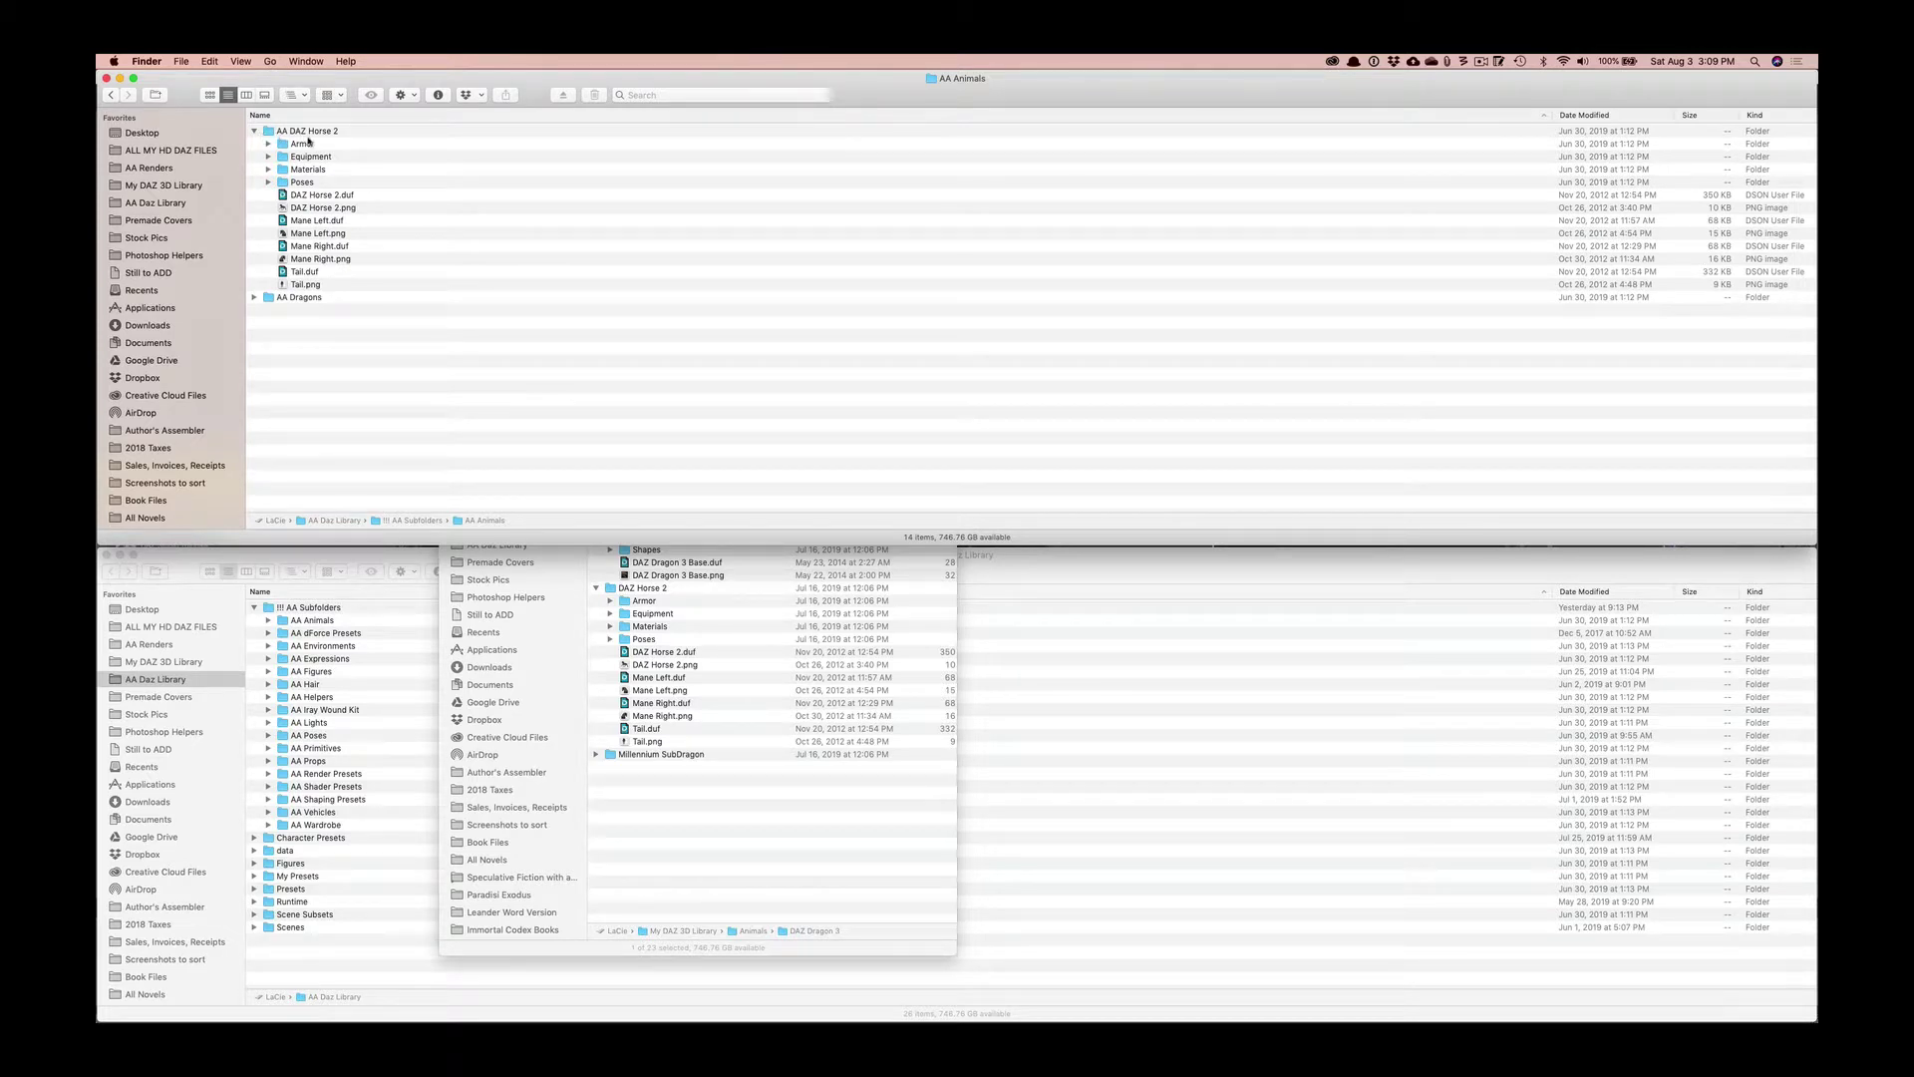
# Move the Animals window down clear of the AA Animals window, collapse its dragon and horse folders, and select DAZ Horse 2.
pyautogui.press('super+grave')
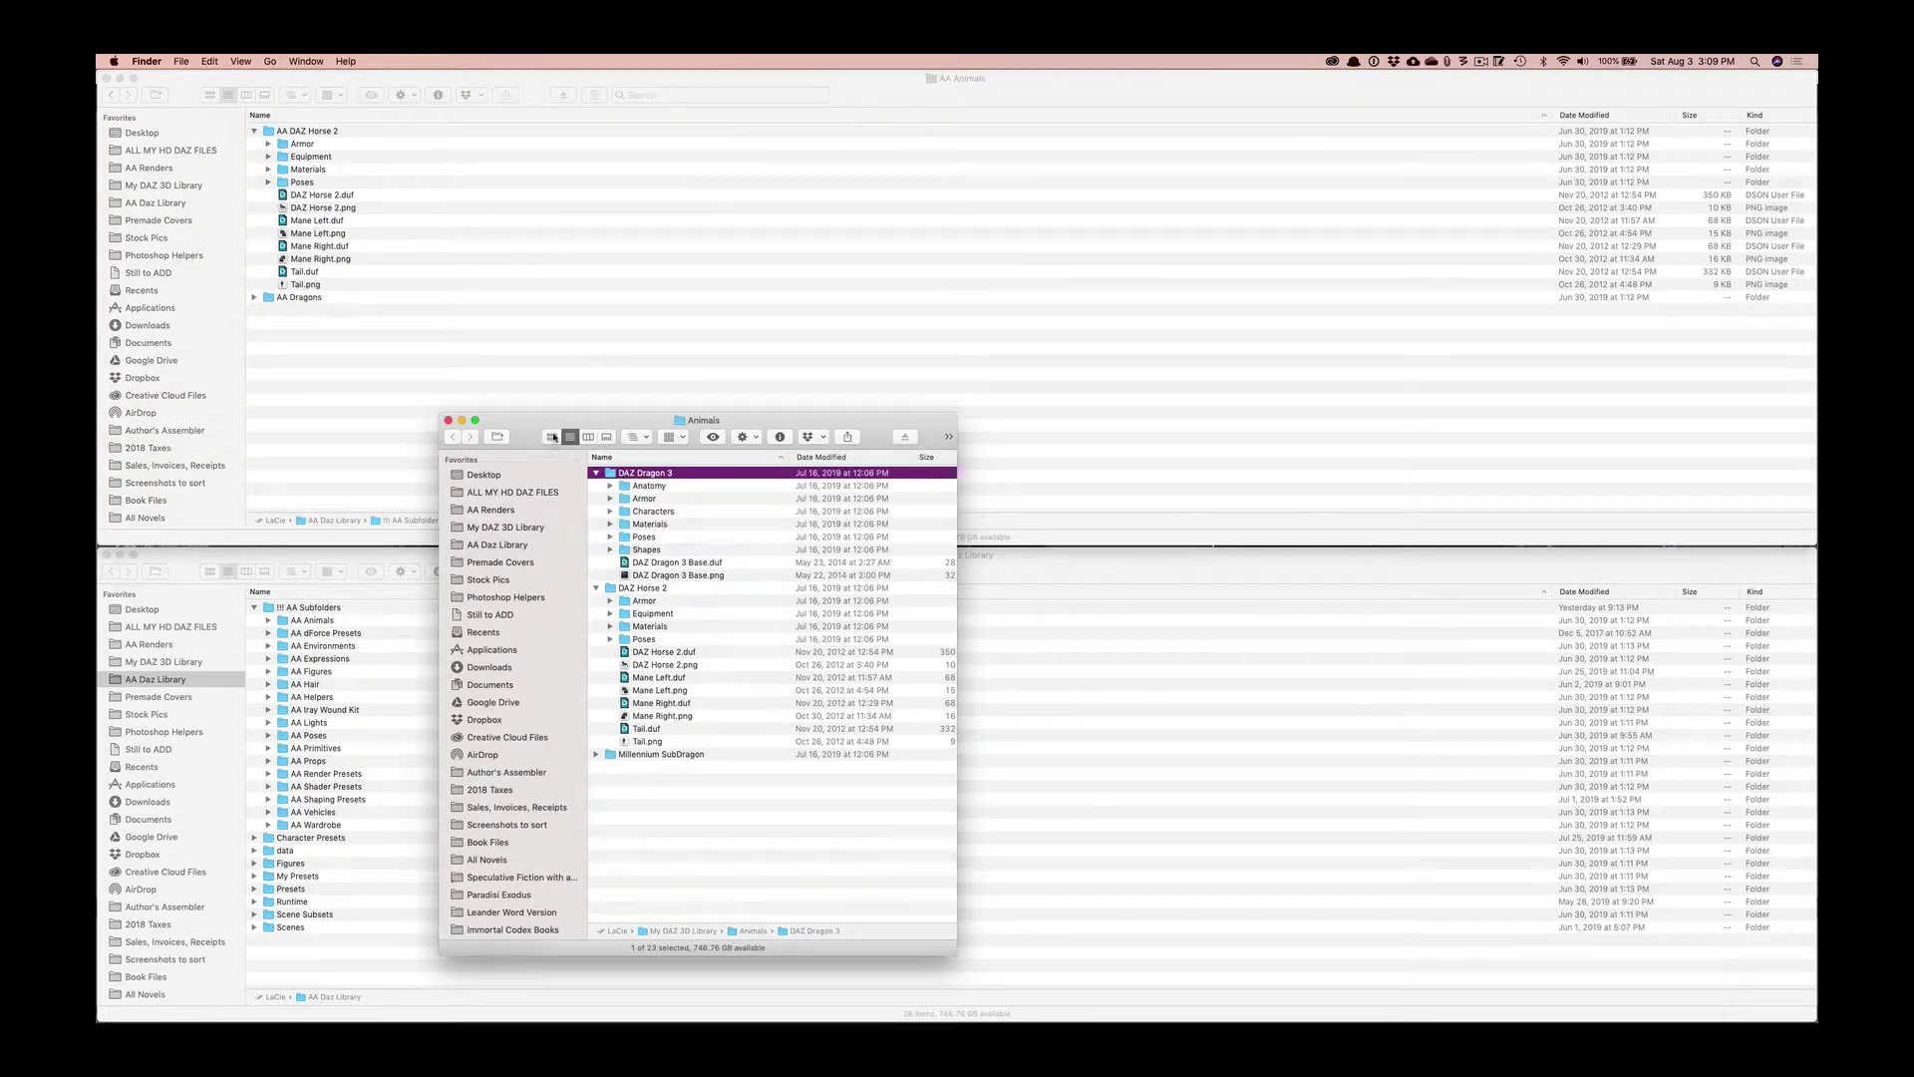
pyautogui.moveTo(548, 424); pyautogui.dragTo(550, 606)
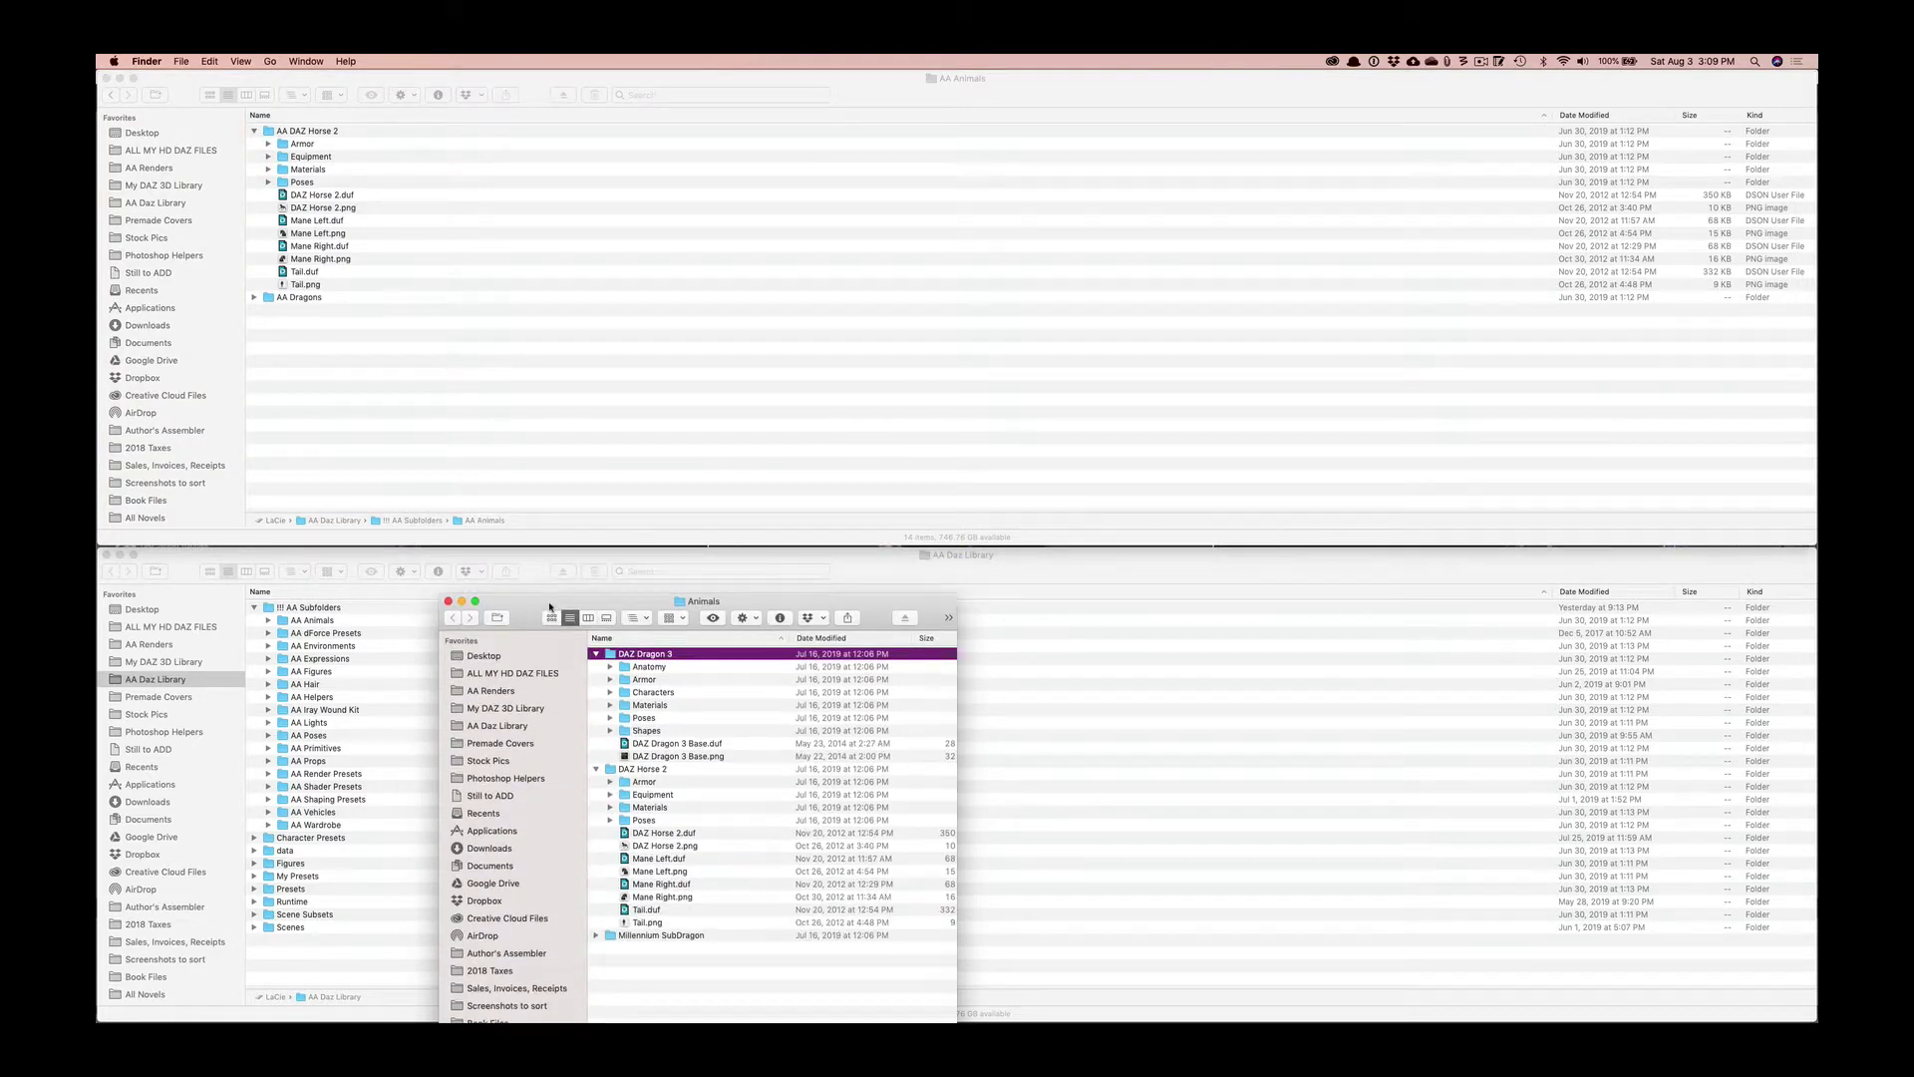
pyautogui.click(596, 653)
pyautogui.click(596, 668)
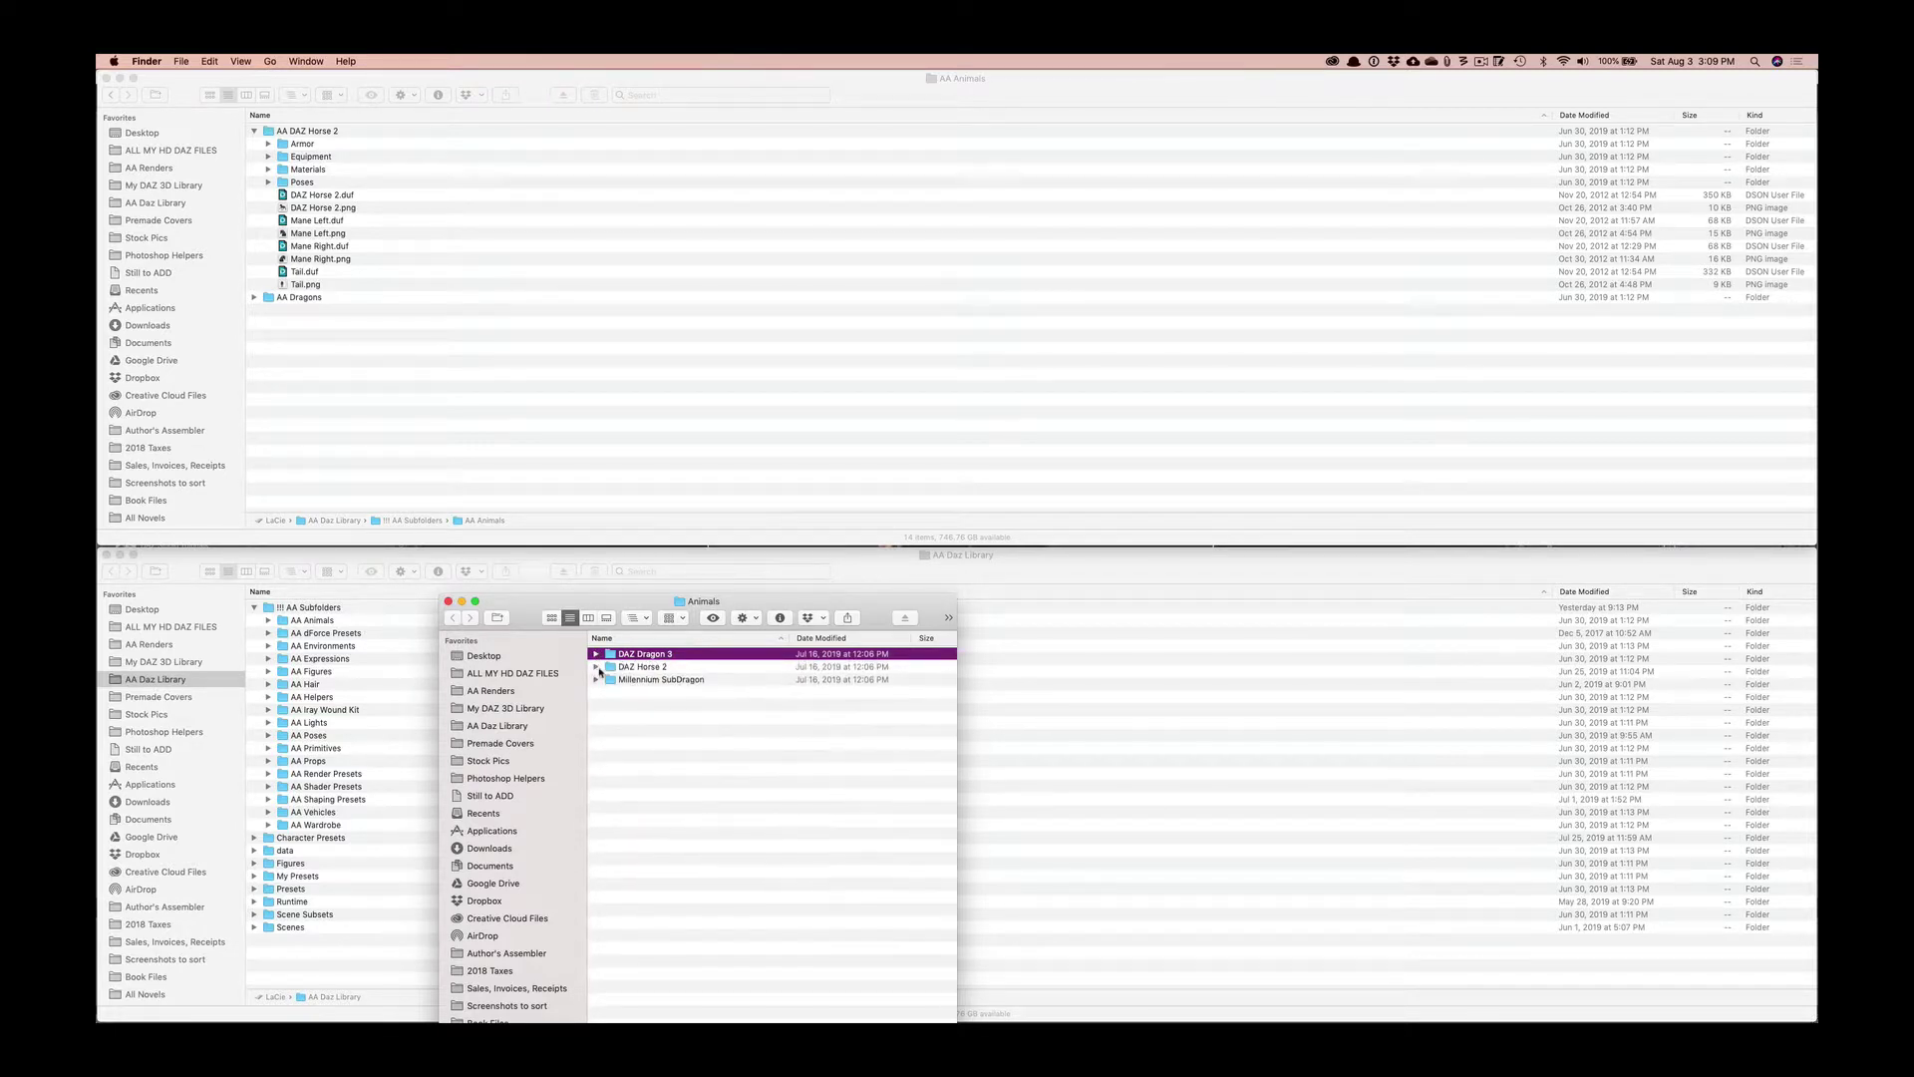
pyautogui.click(632, 672)
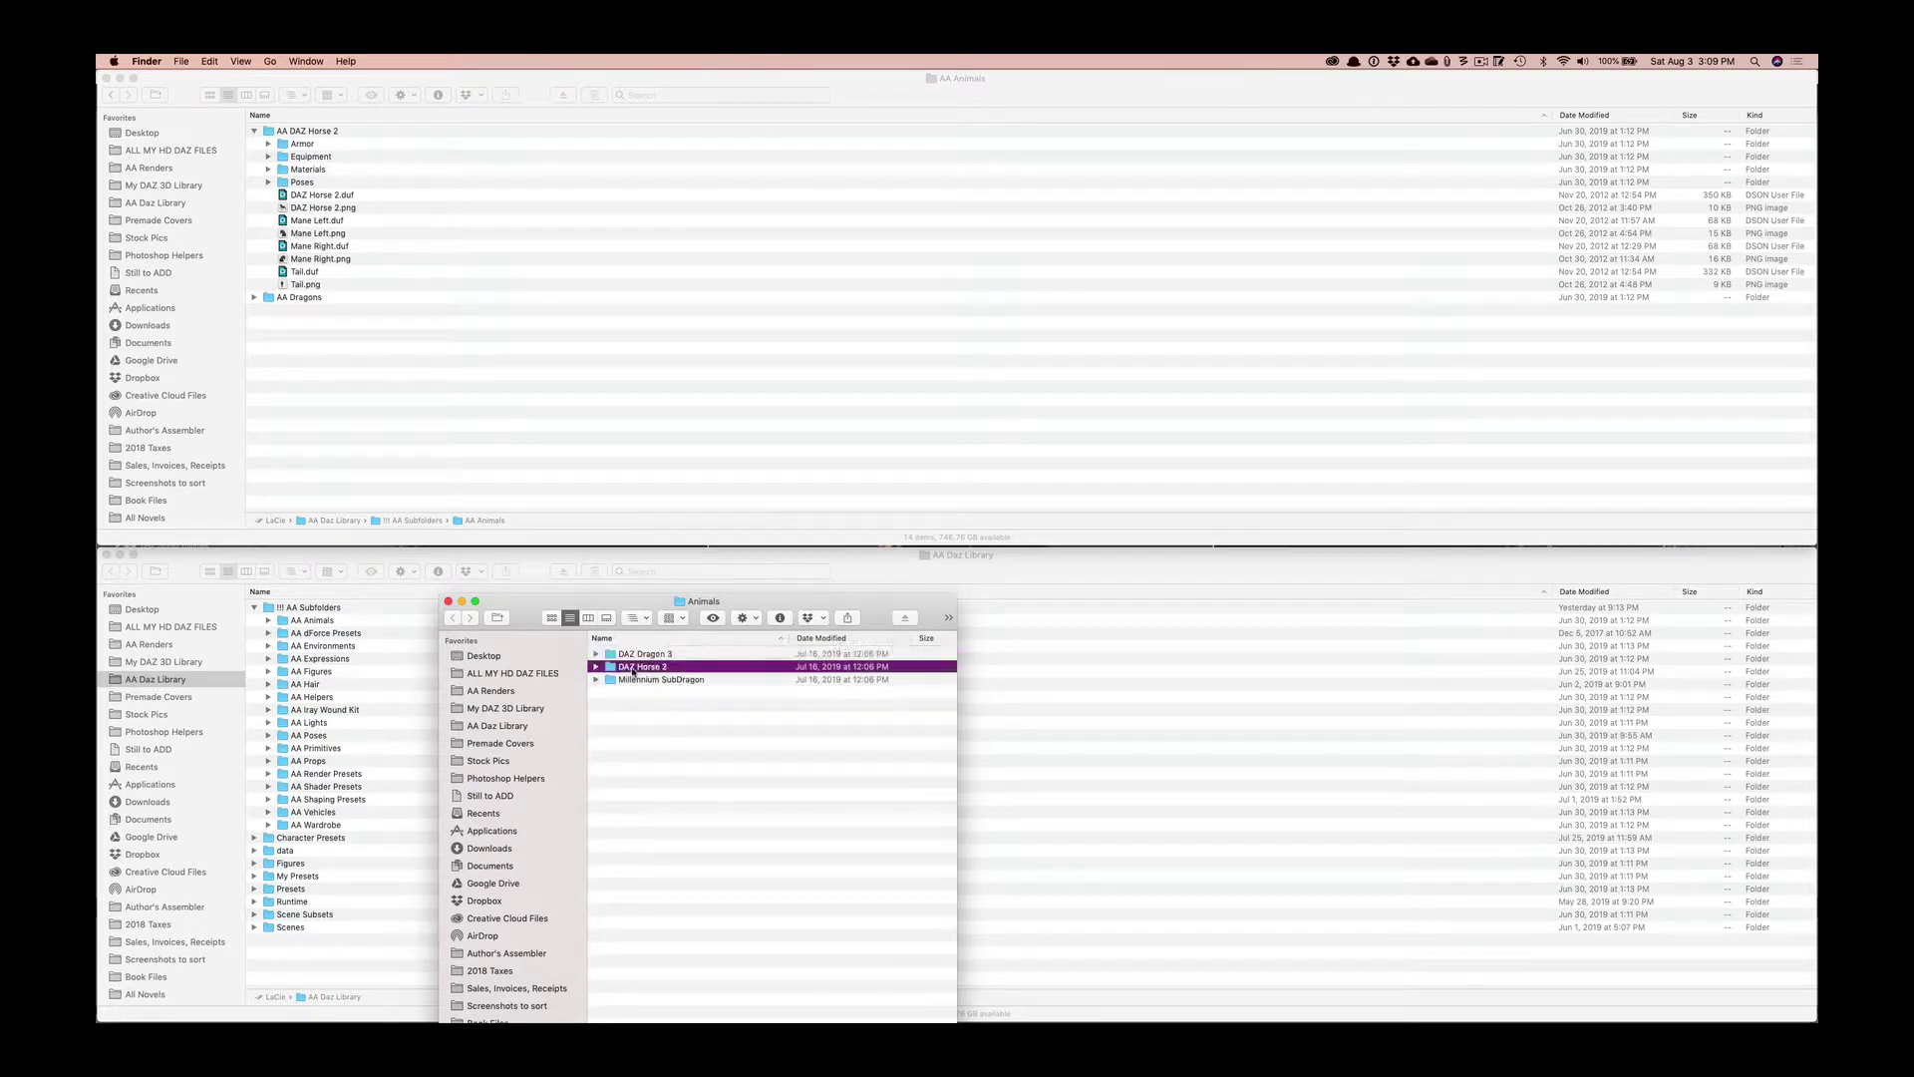
# Collapse AA DAZ Horse 2 in the AA Animals window and expand it again to show its contents.
pyautogui.click(254, 133)
pyautogui.click(254, 133)
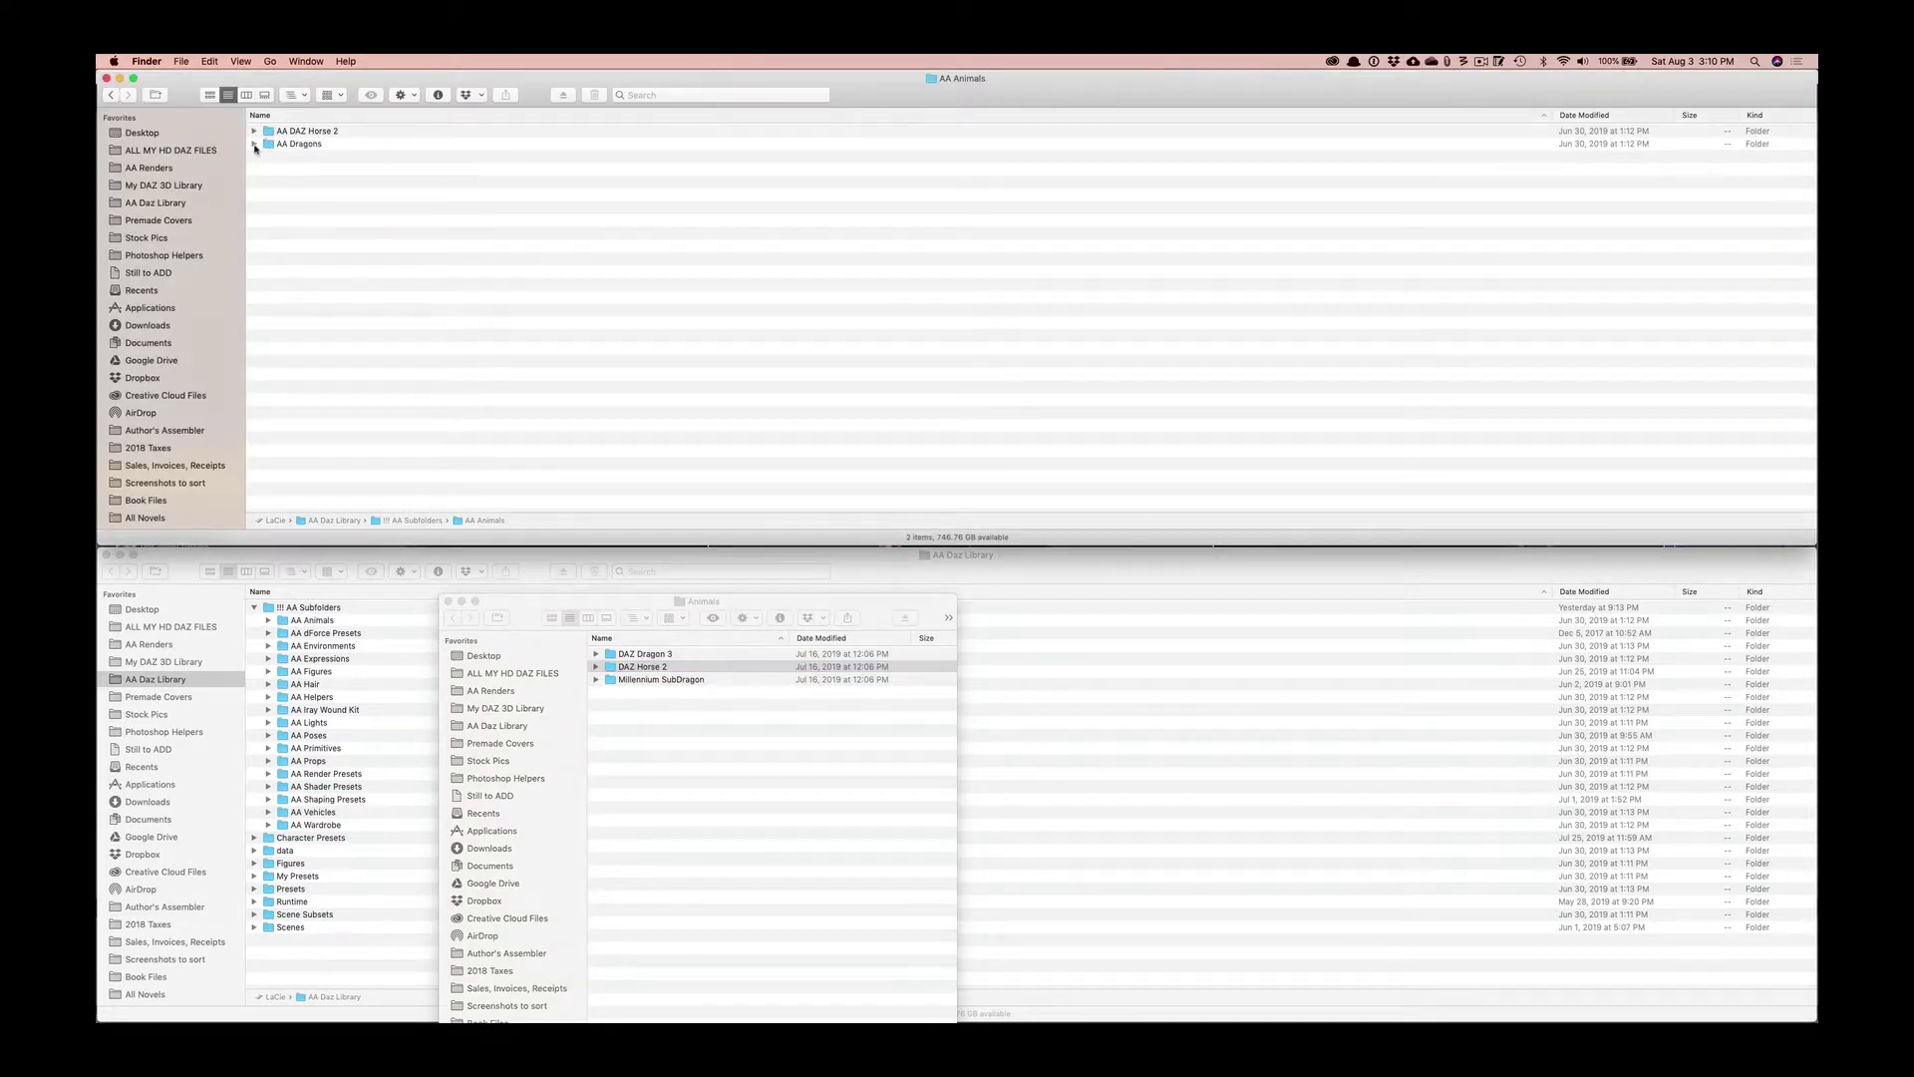
pyautogui.click(254, 131)
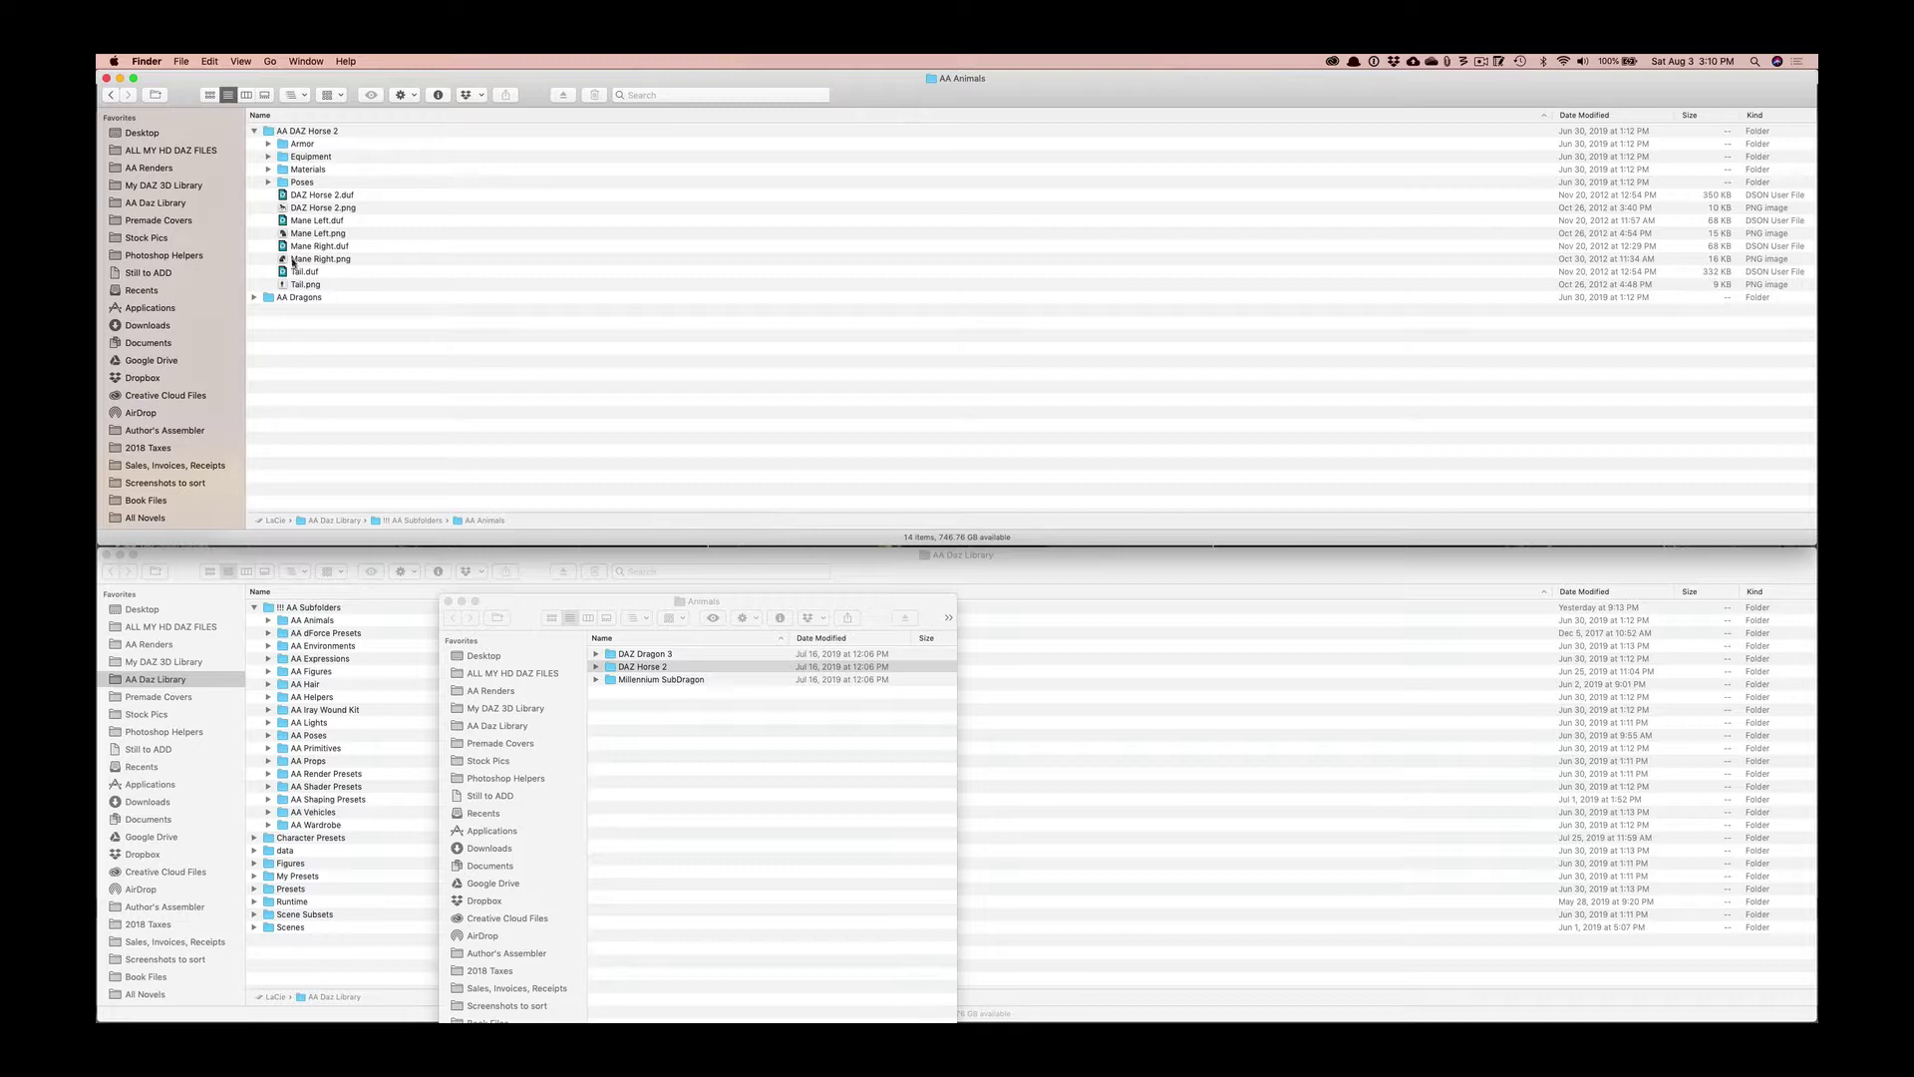
# Return to the AA Daz Library folder and expand AA Figures, AA G8F Characters, and AA Albany.
pyautogui.click(110, 96)
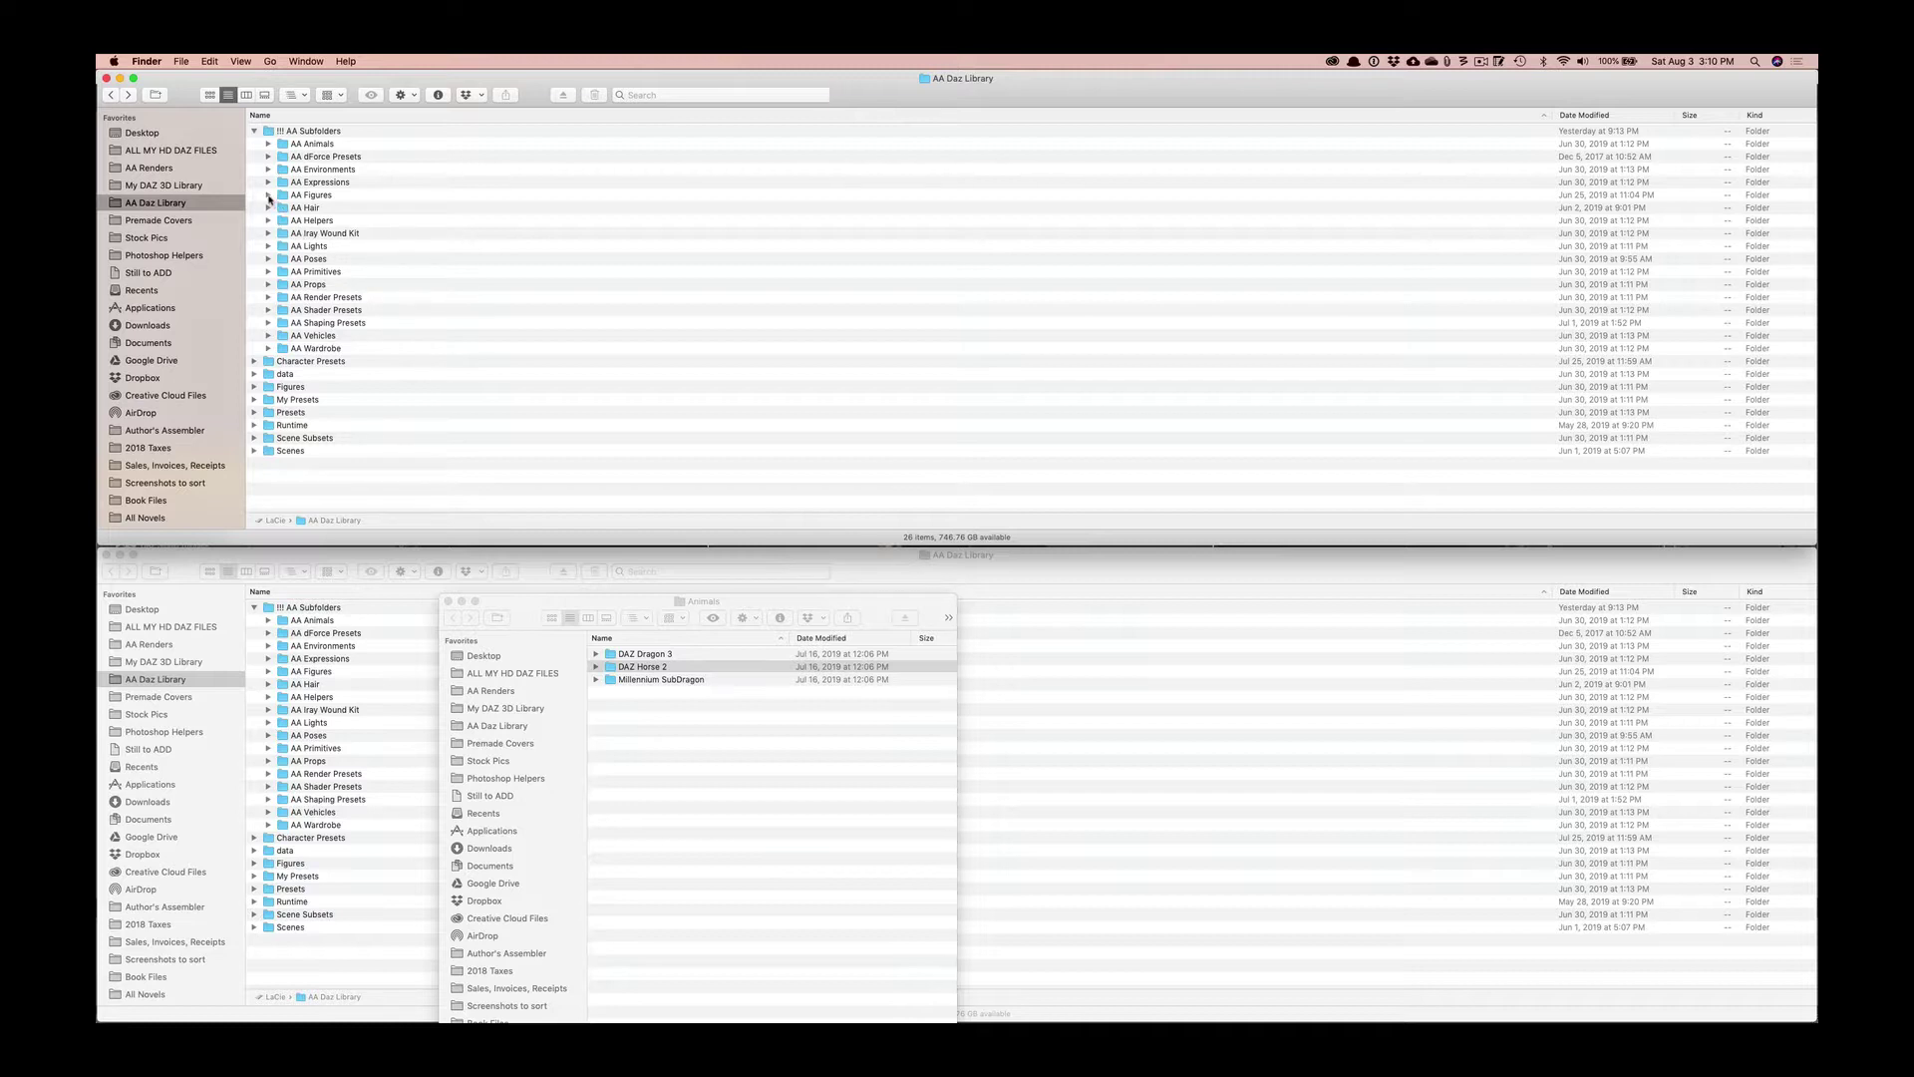
pyautogui.click(268, 195)
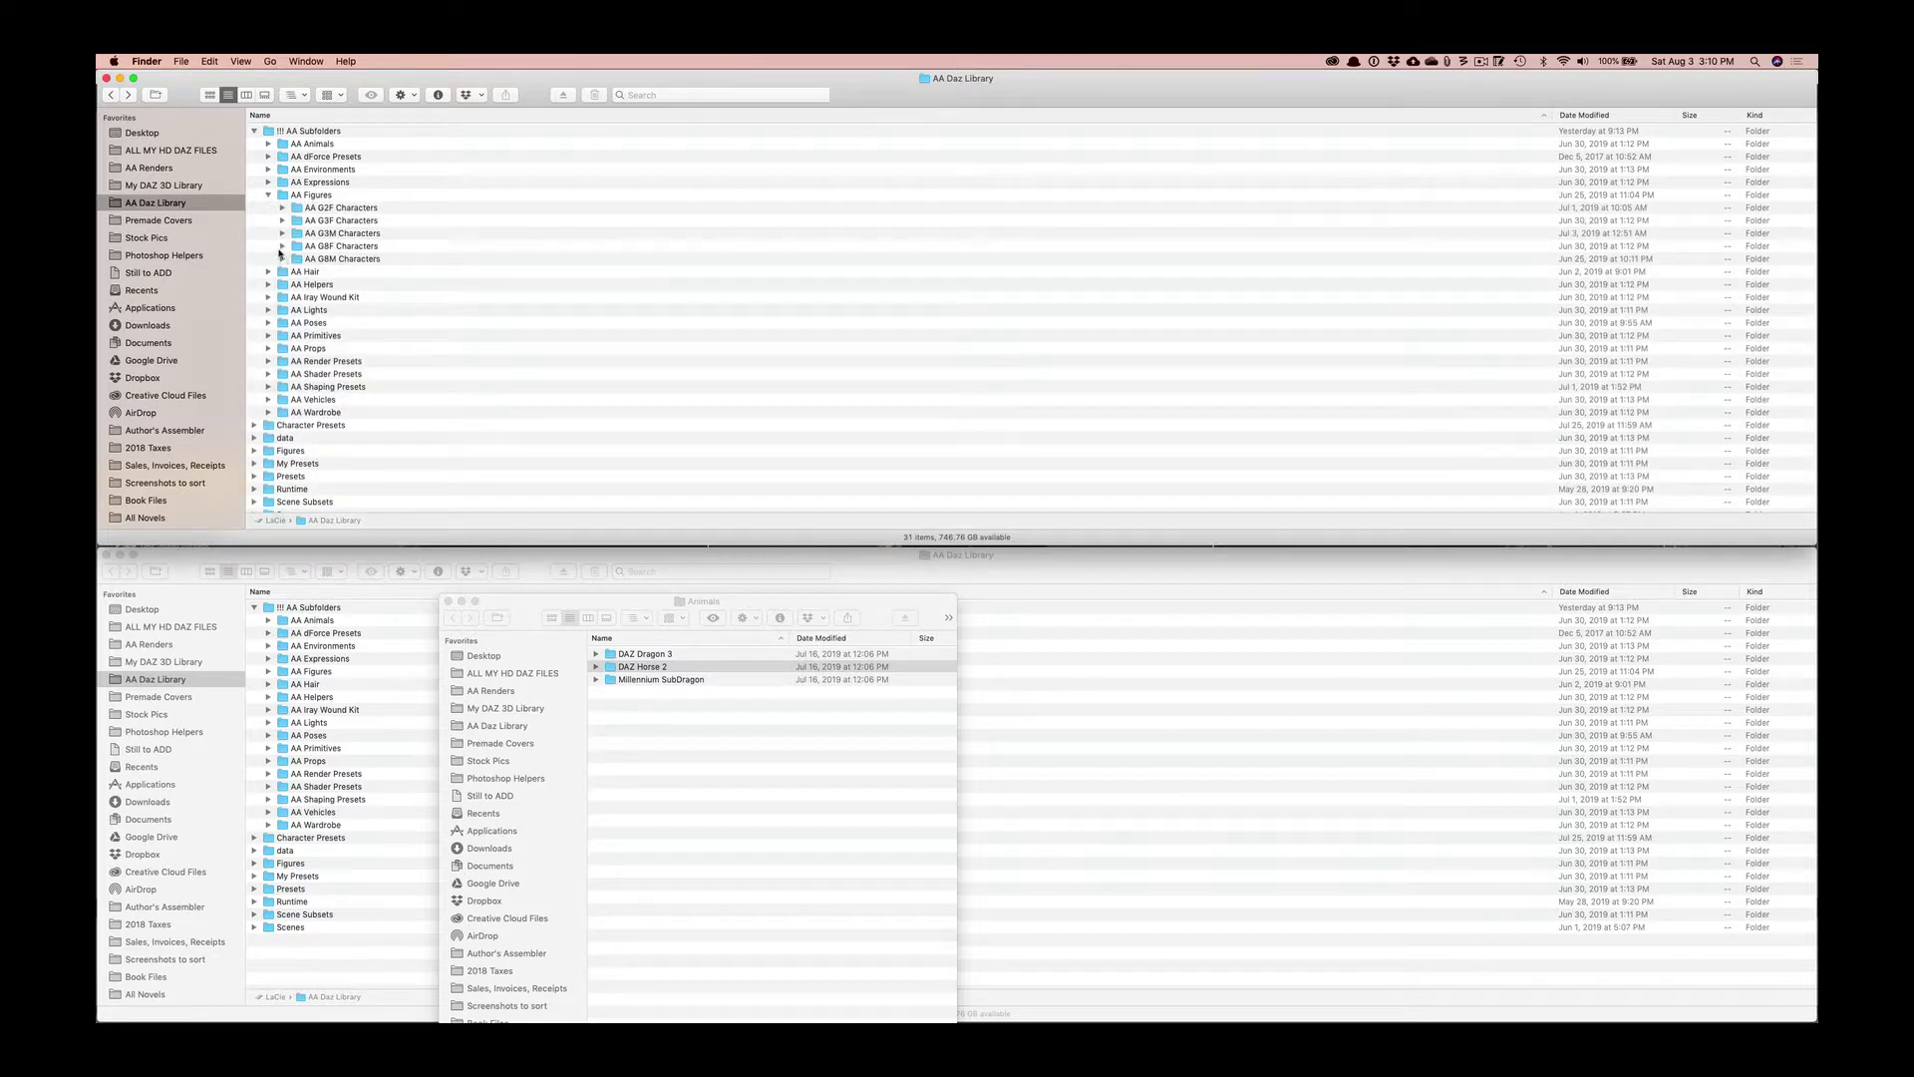
pyautogui.click(282, 246)
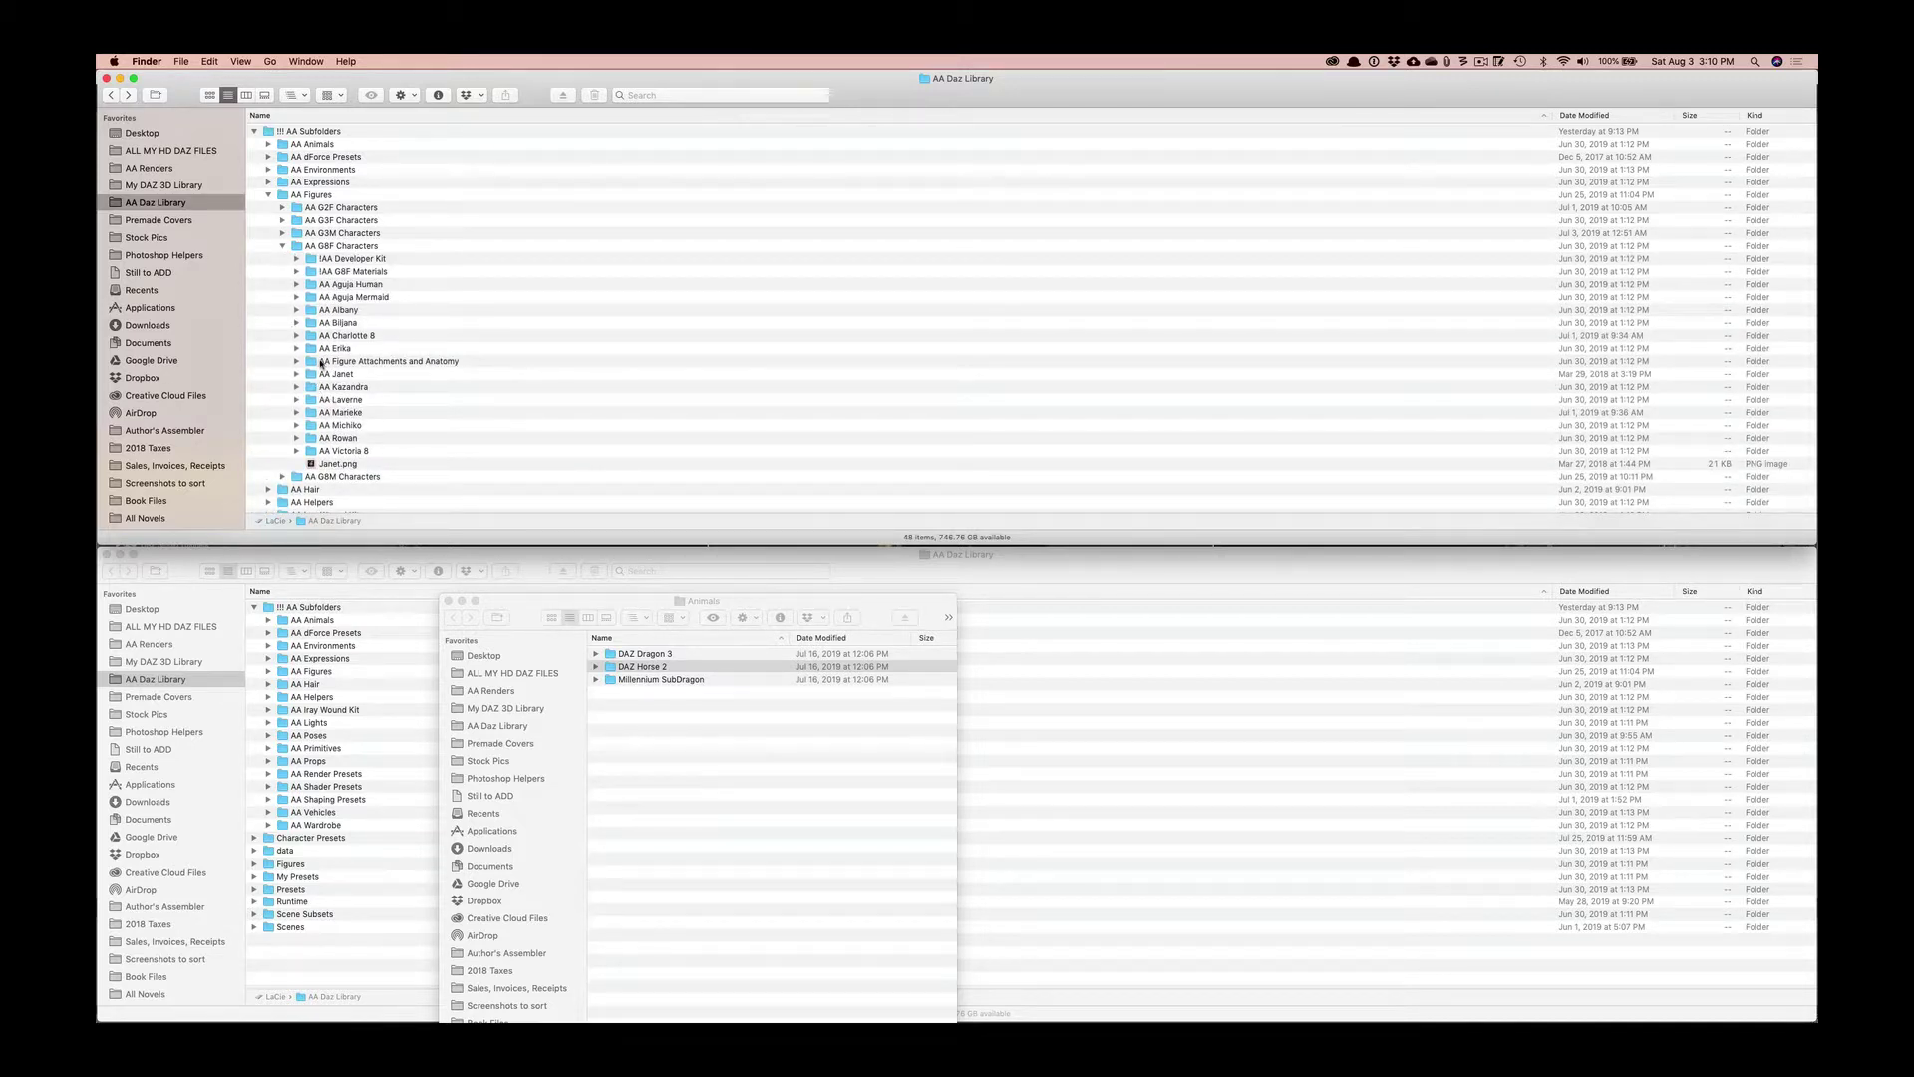
pyautogui.click(296, 311)
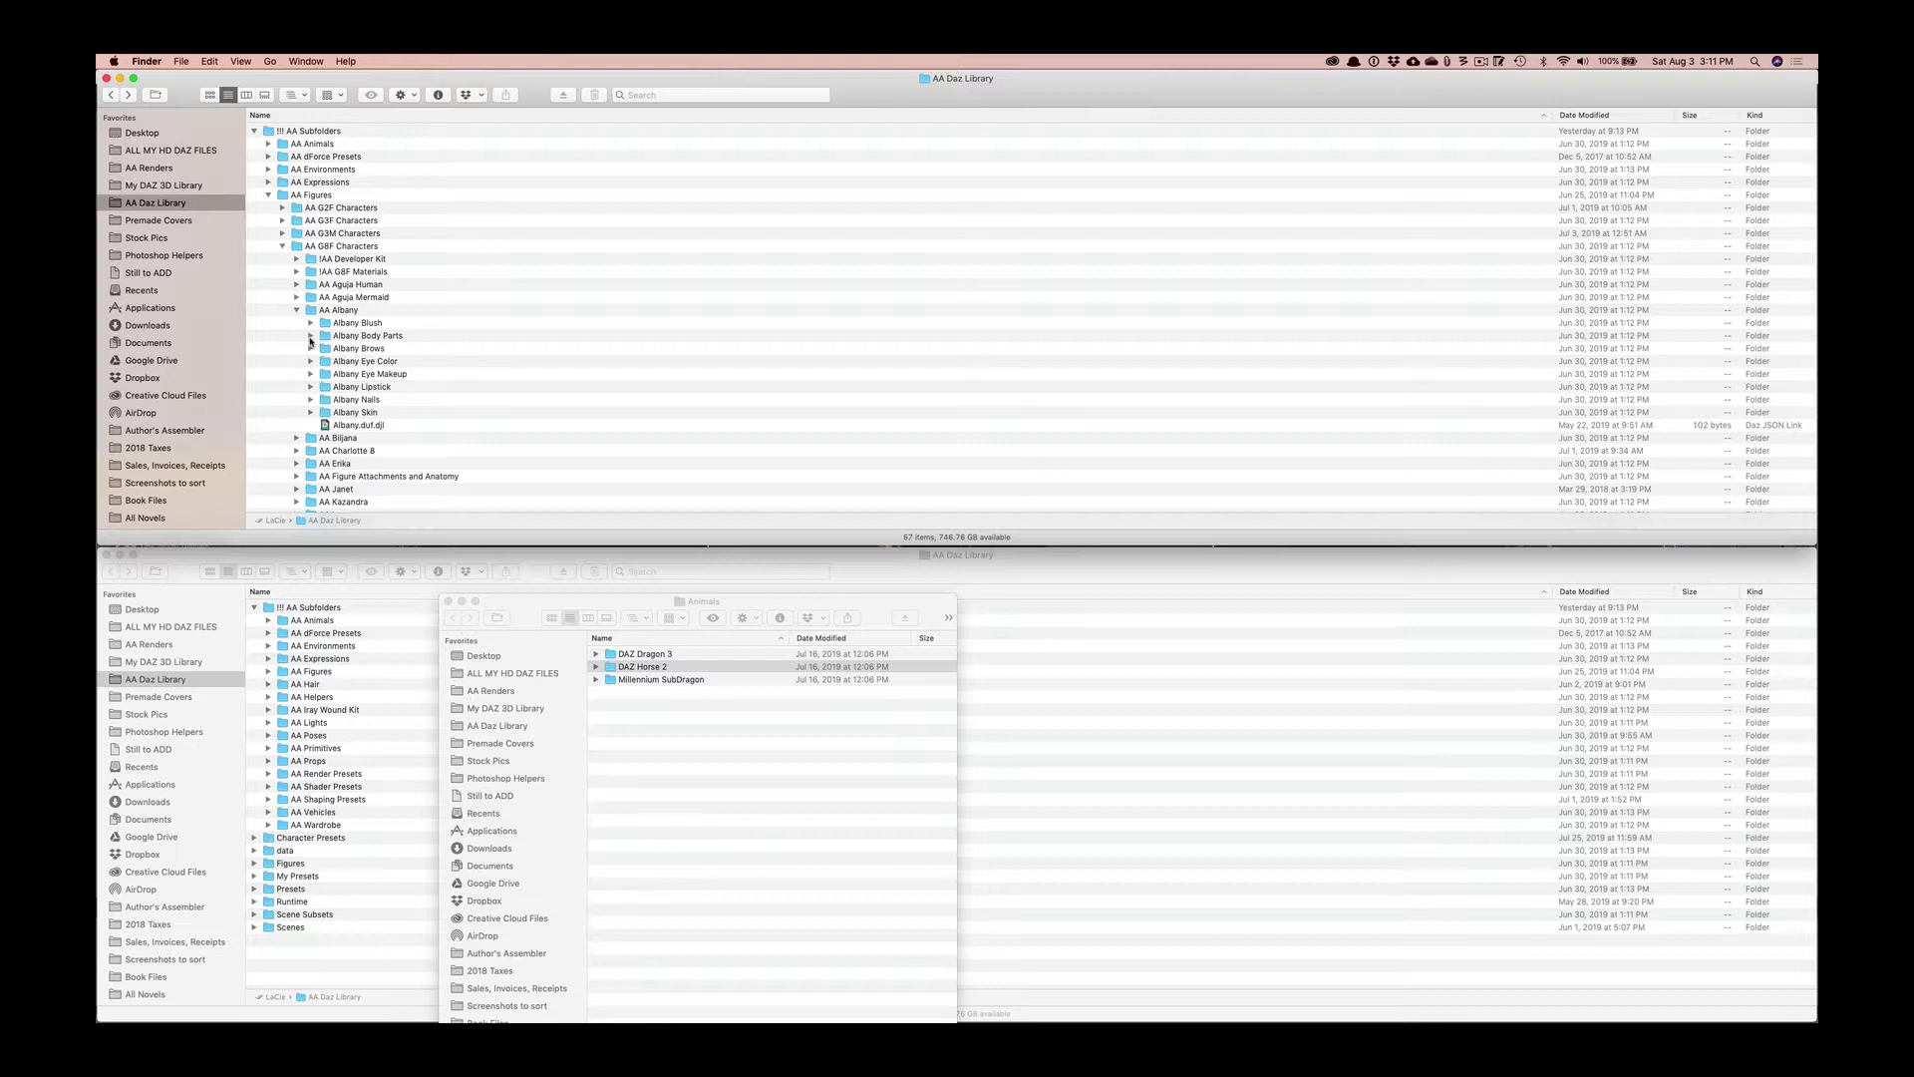
# Look inside Albany Brows and Albany Eye Color, collapse both folders, and select Albany Lipstick.
pyautogui.click(311, 349)
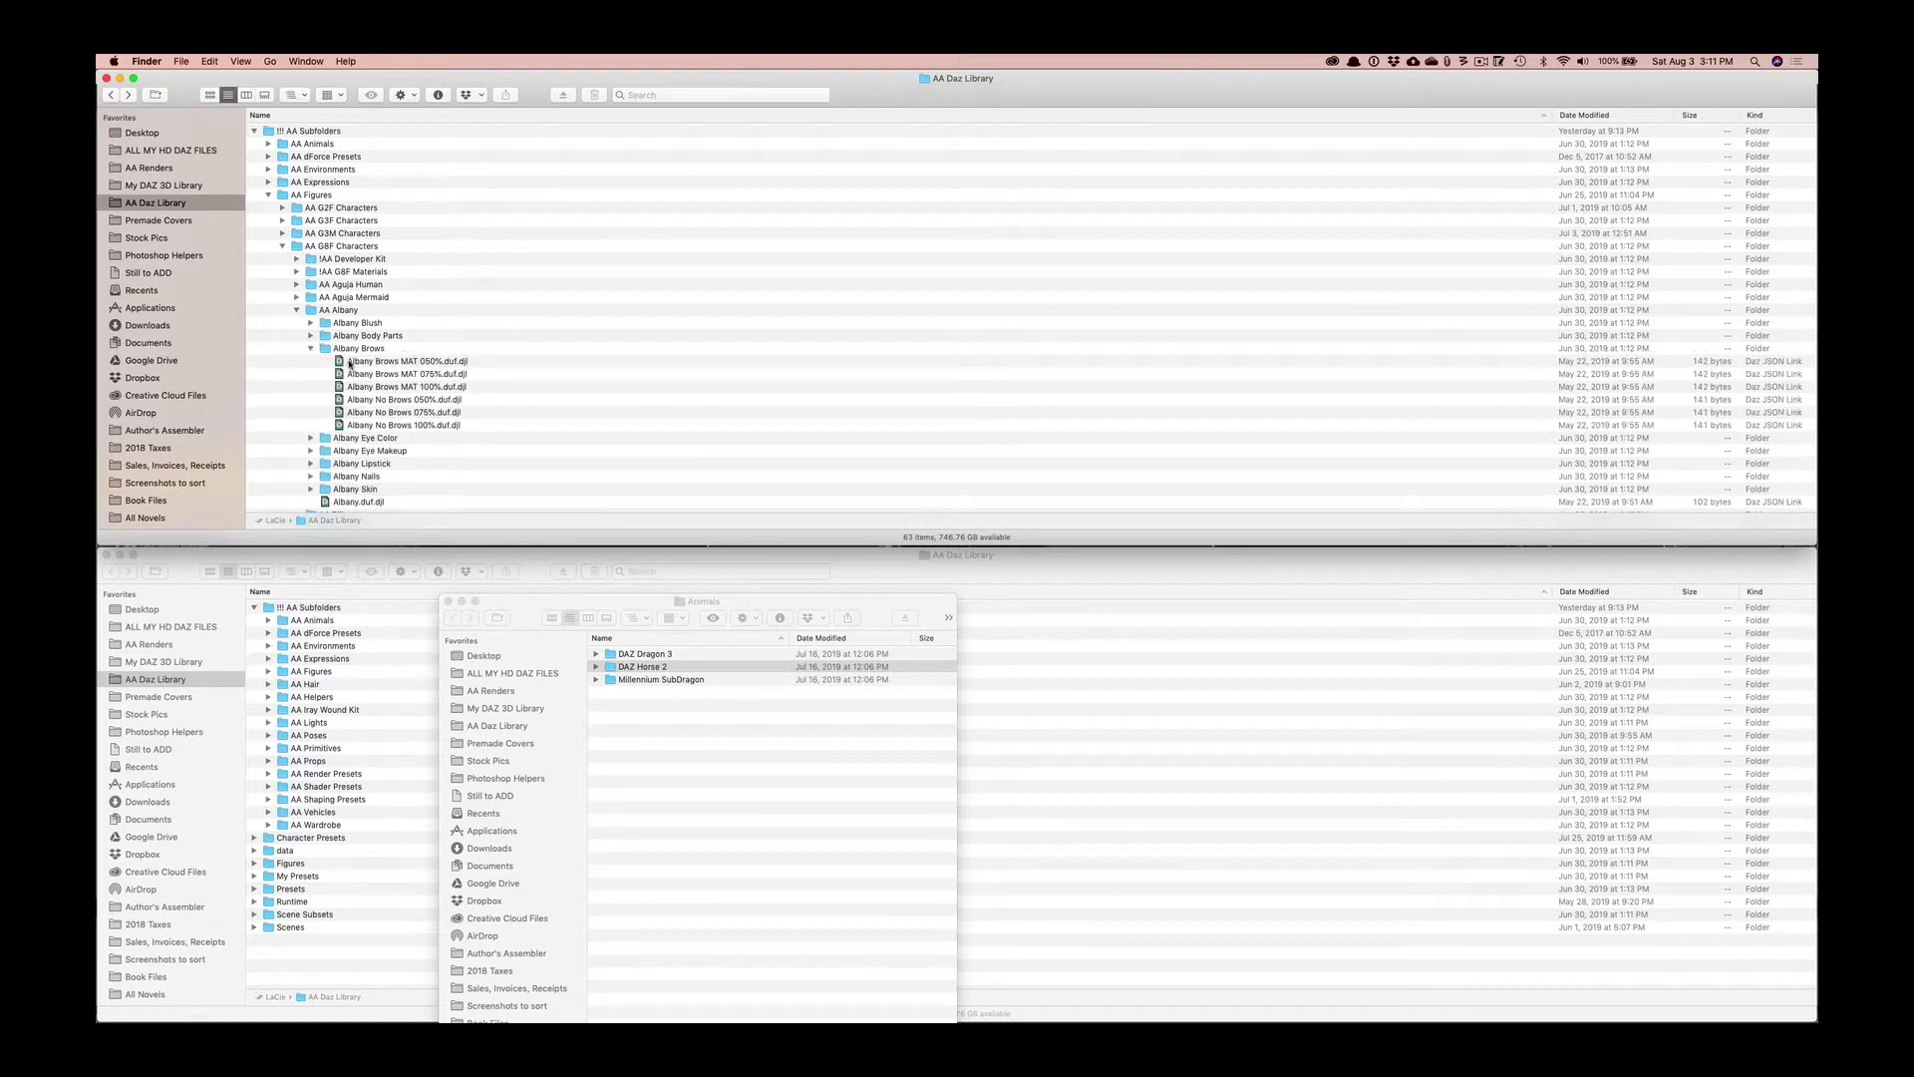
pyautogui.click(311, 438)
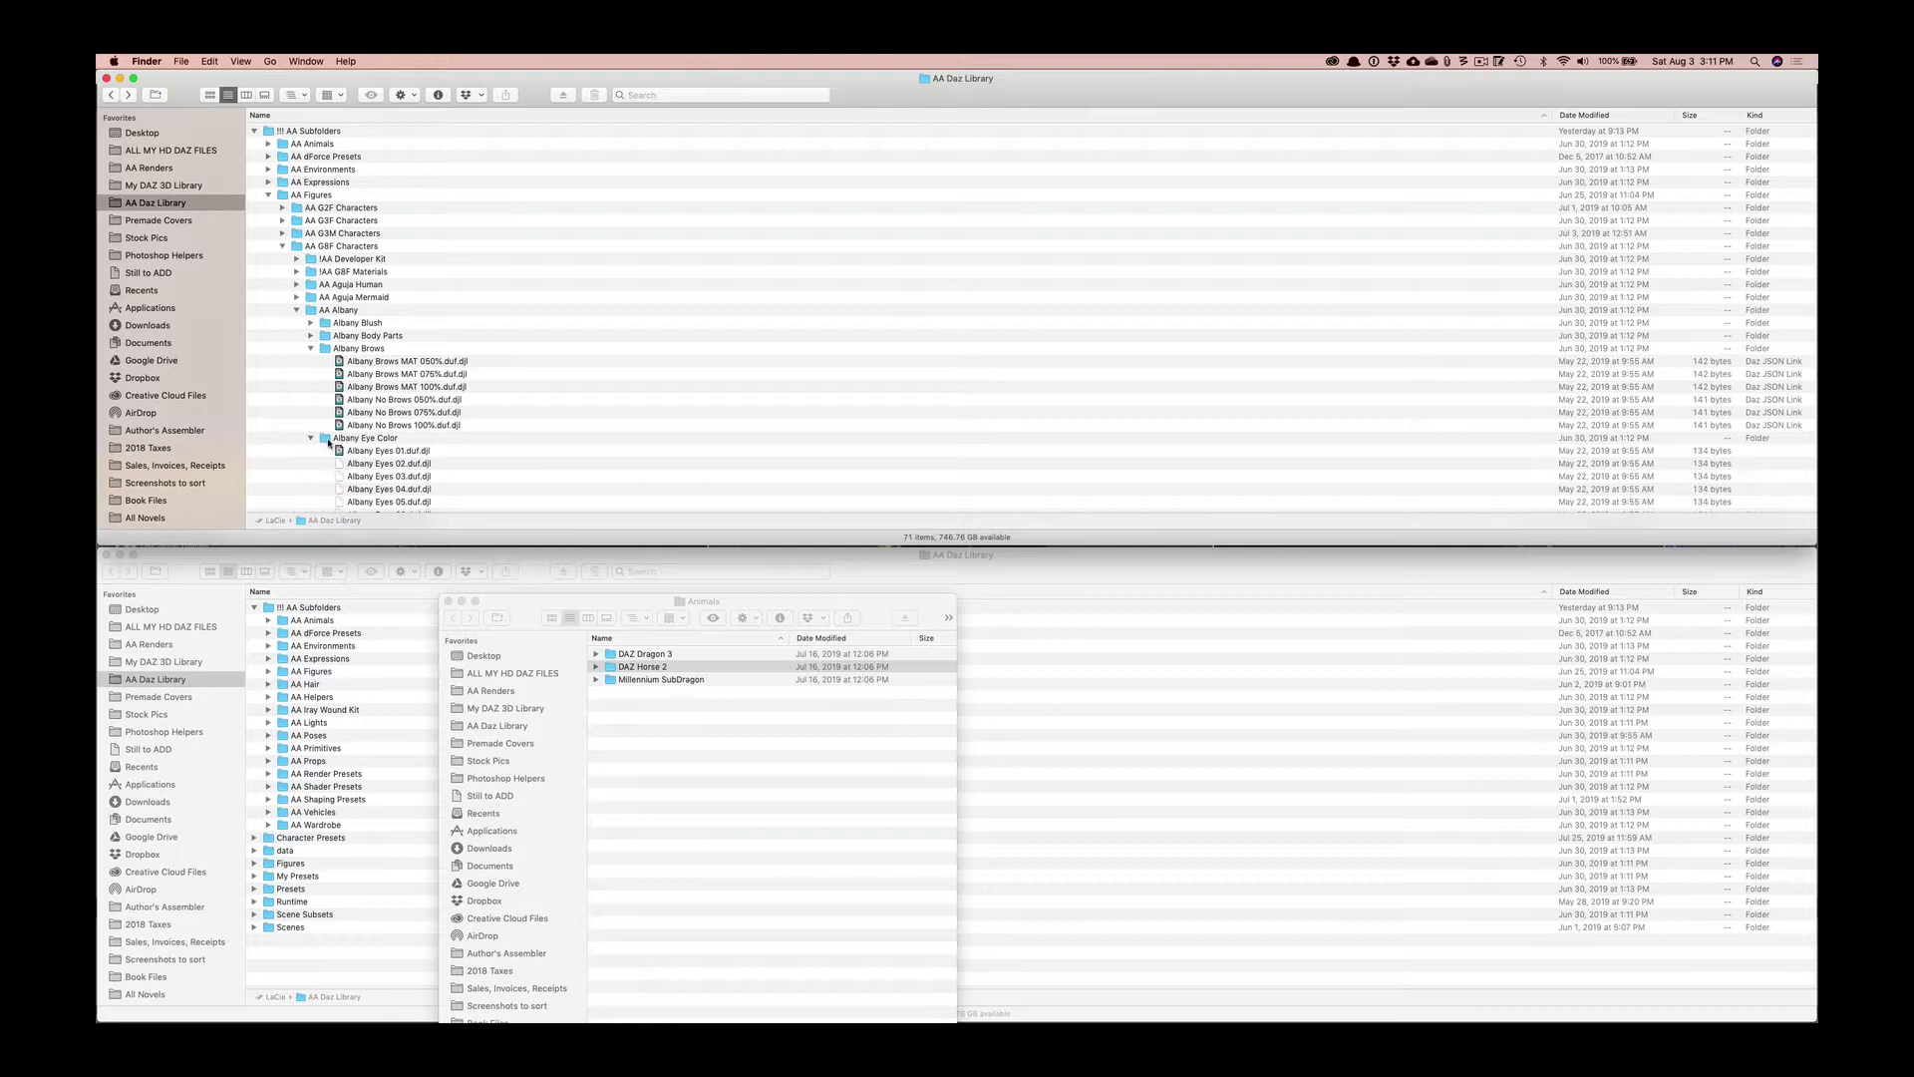
pyautogui.click(310, 348)
pyautogui.click(311, 362)
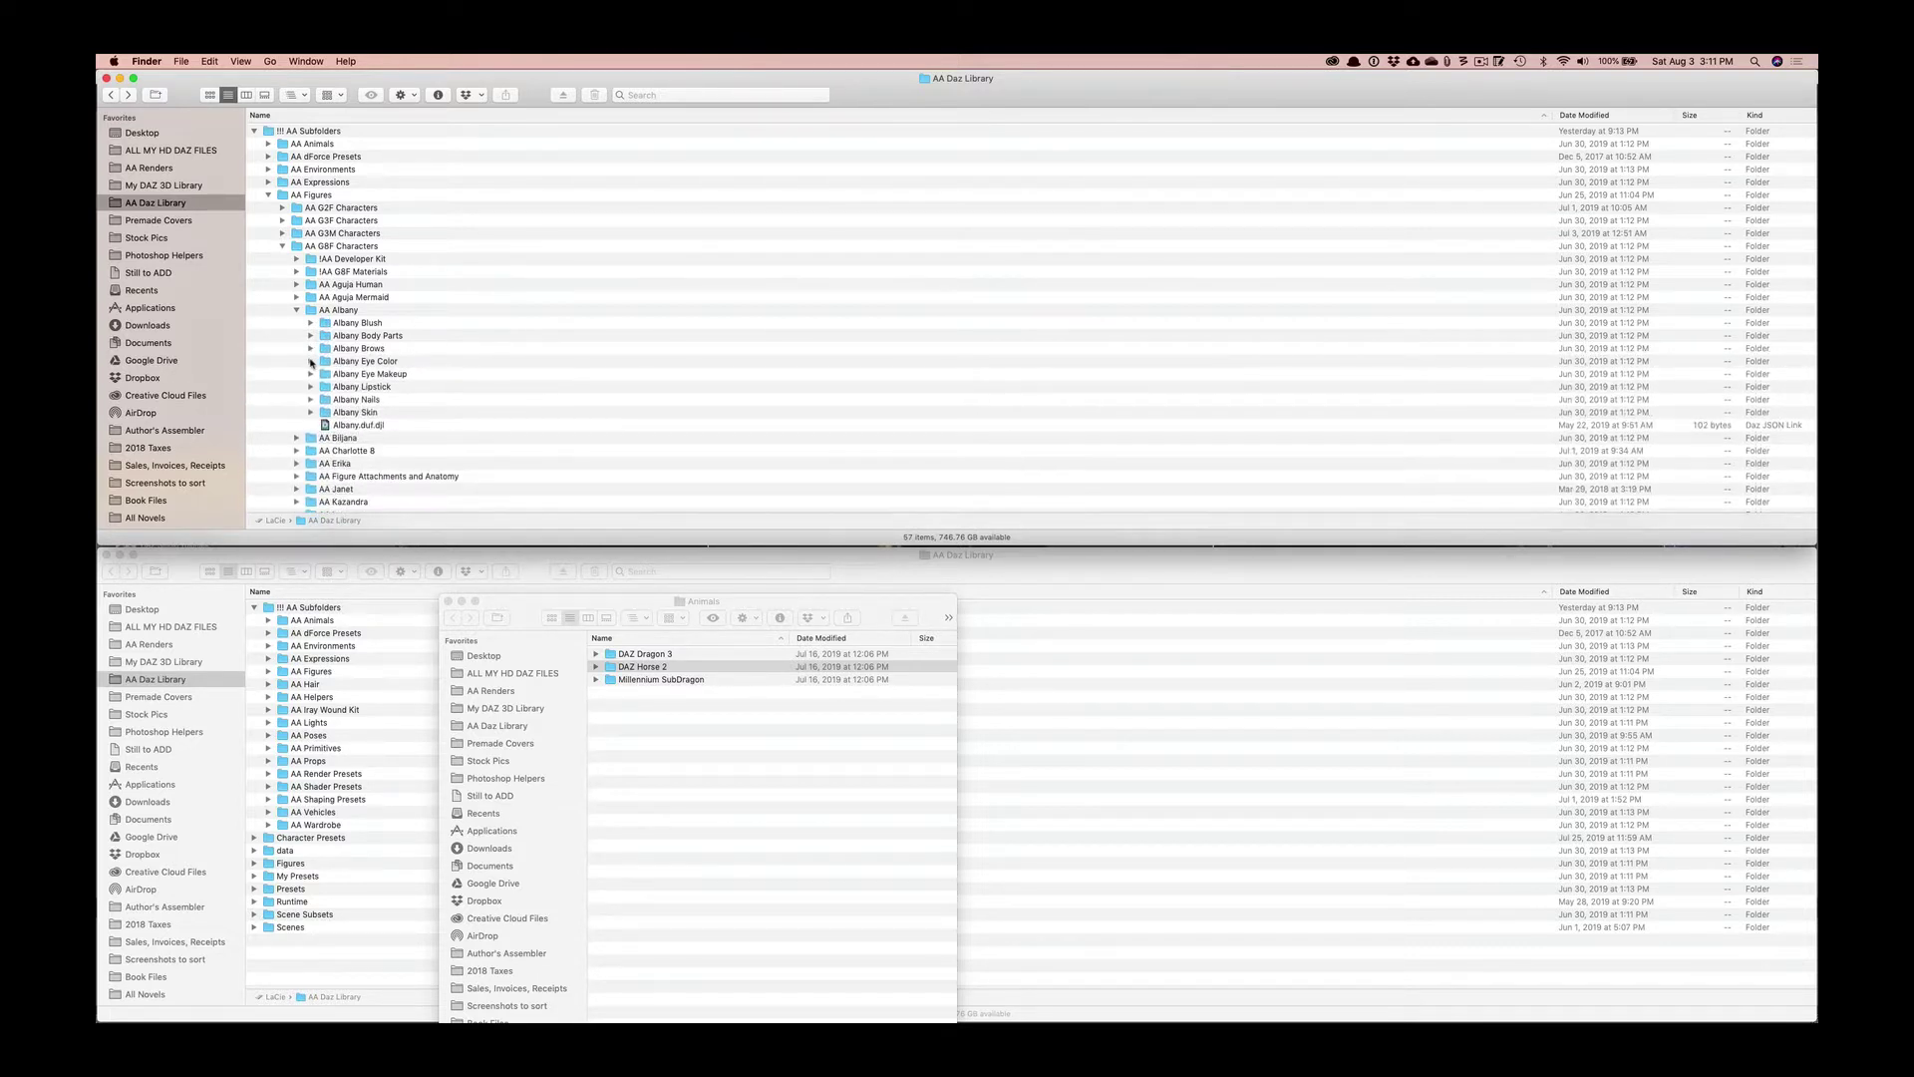
pyautogui.click(331, 389)
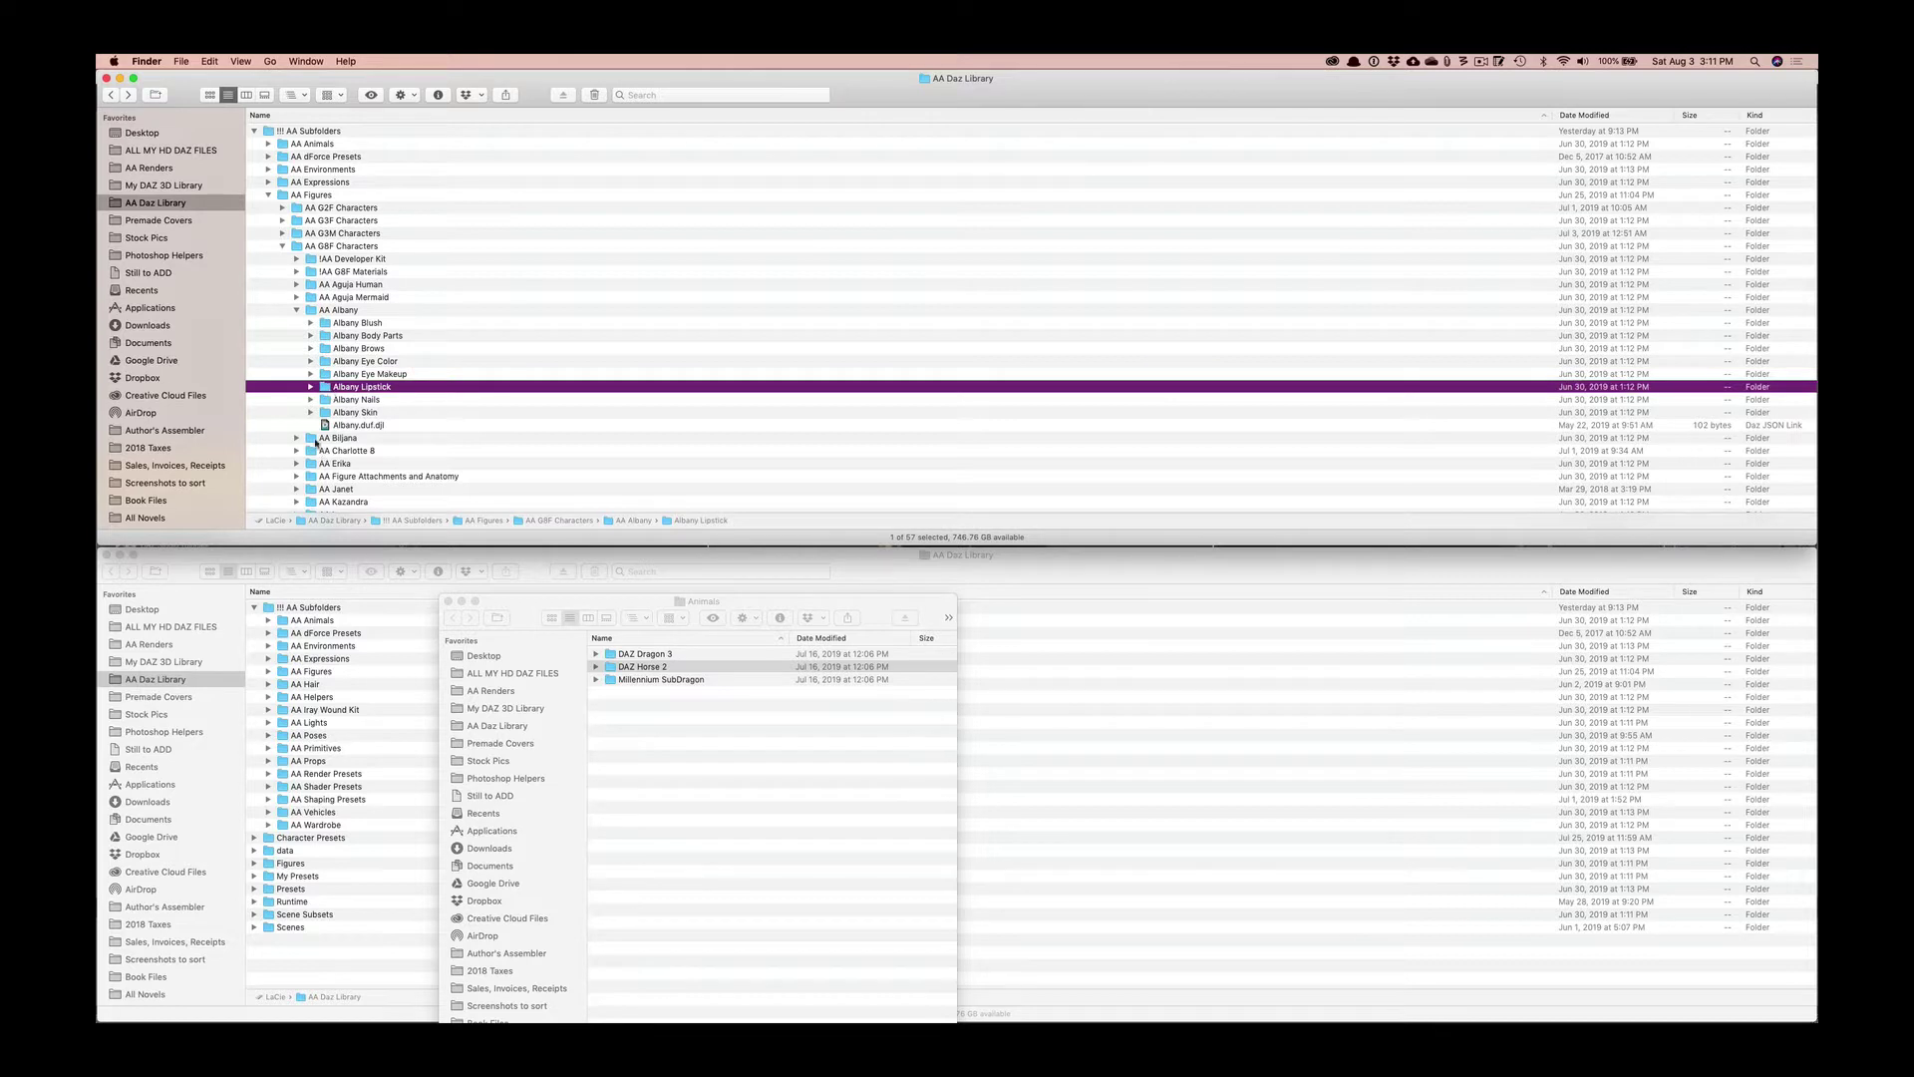
# Expand the AA Erika character folder and its Erika Eye Makeup subfolder.
pyautogui.click(296, 463)
pyautogui.scroll(-5, 304, 399)
pyautogui.click(311, 297)
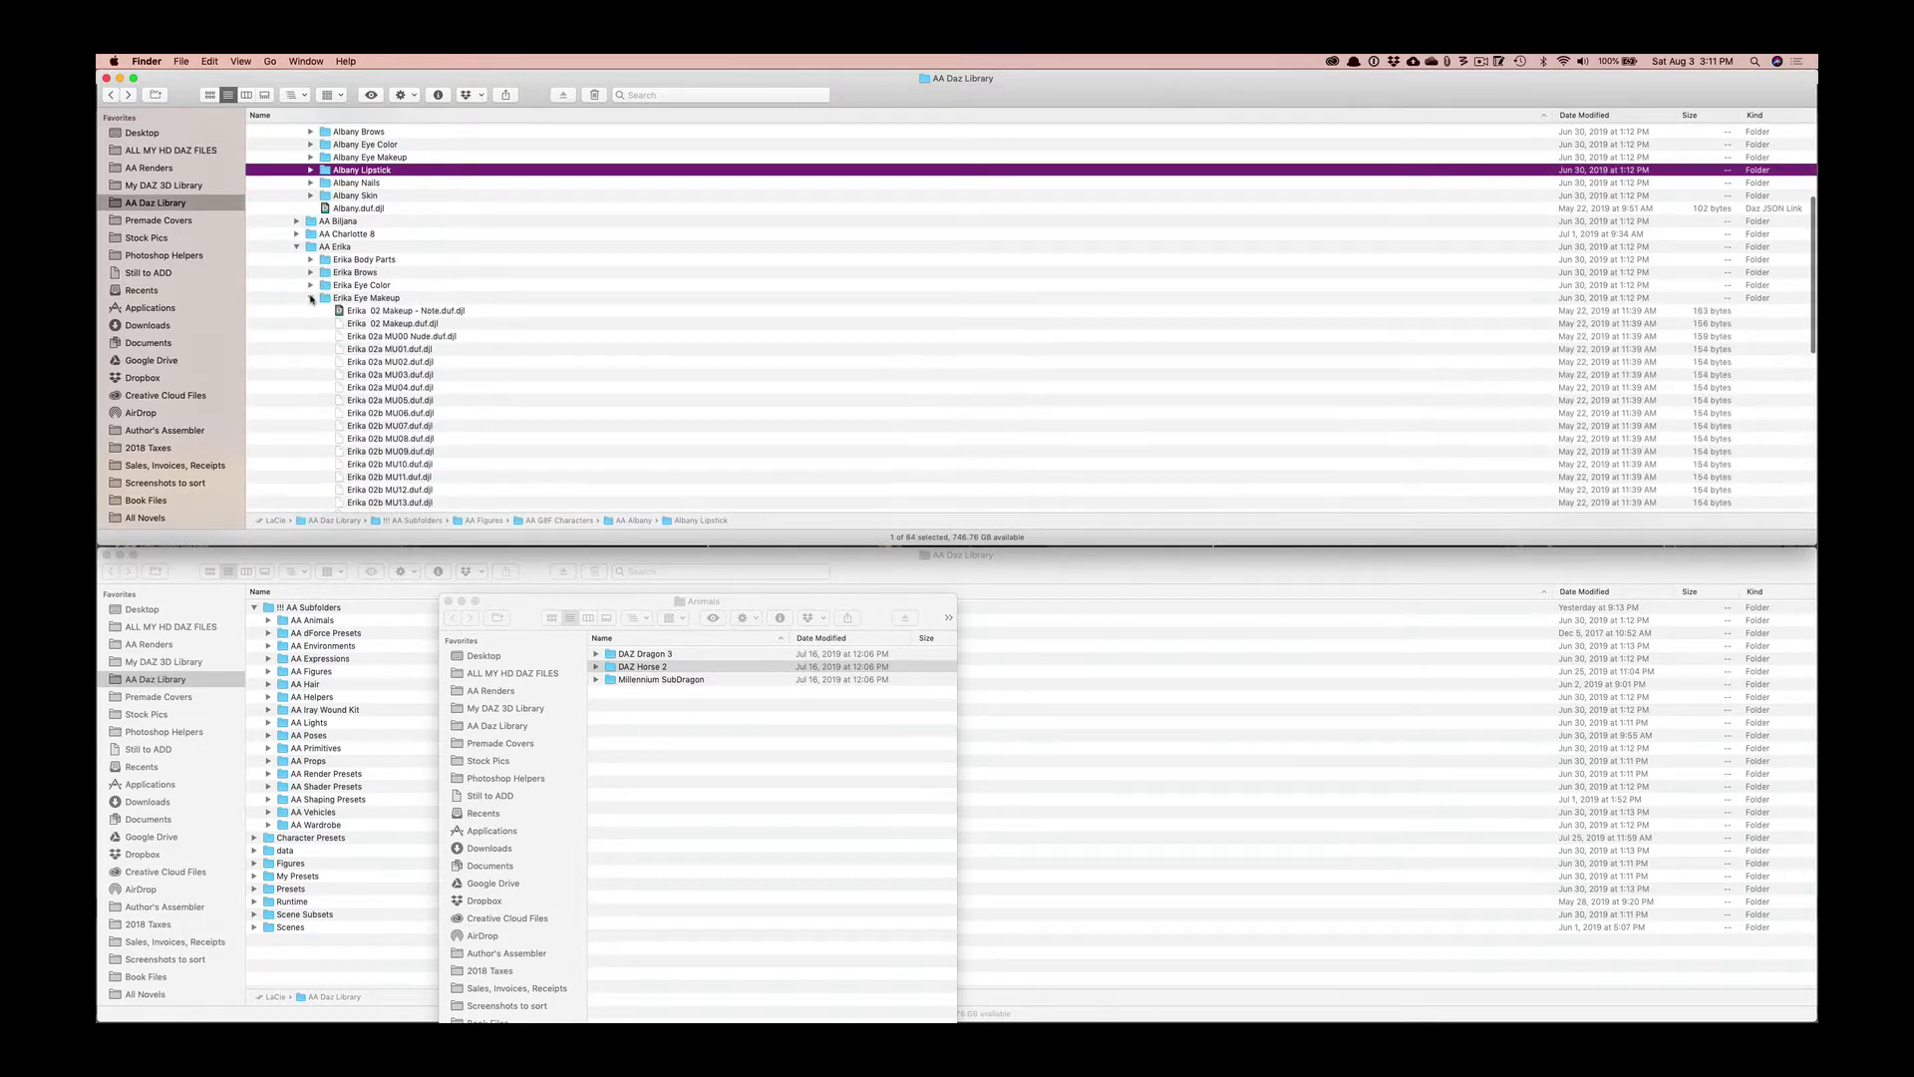
pyautogui.scroll(5, 257, 245)
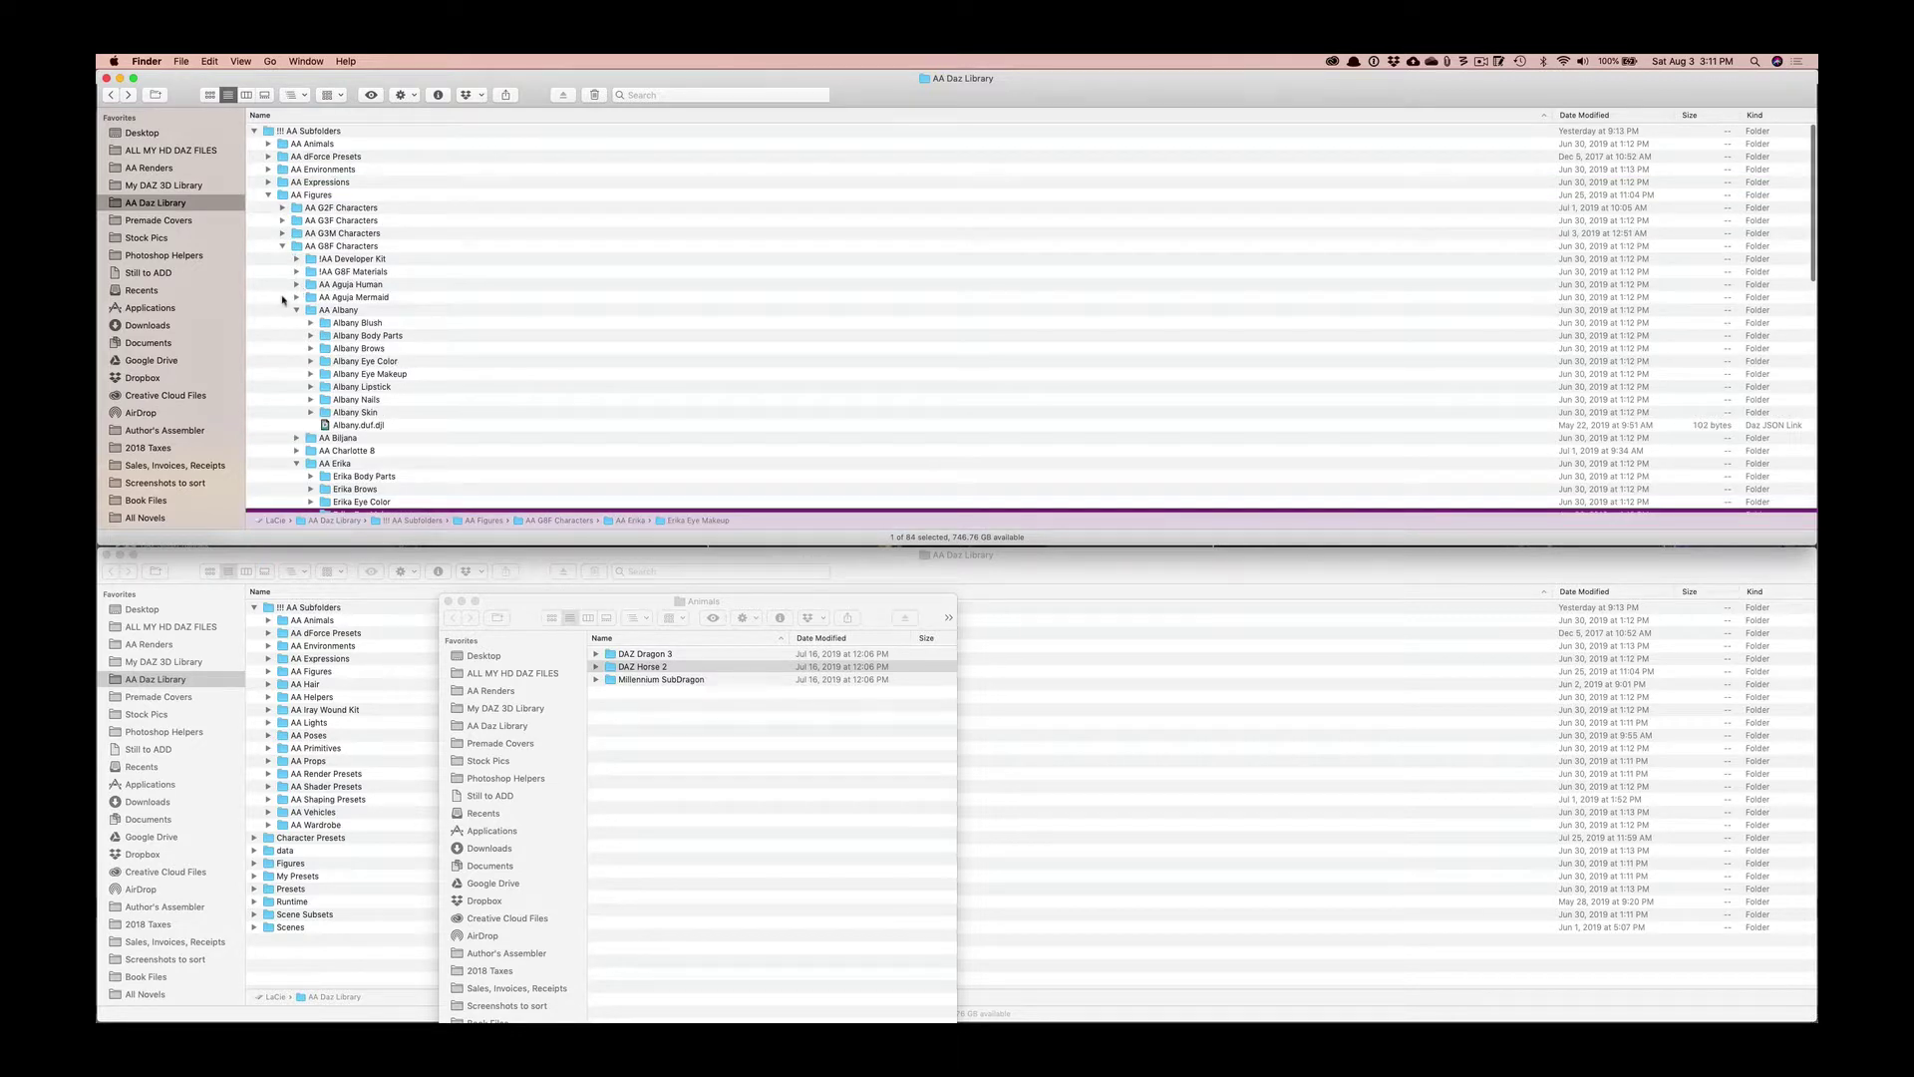
# Expand the AA Aguja Human character folder and its Aguja Human Body Parts subfolder.
pyautogui.click(296, 284)
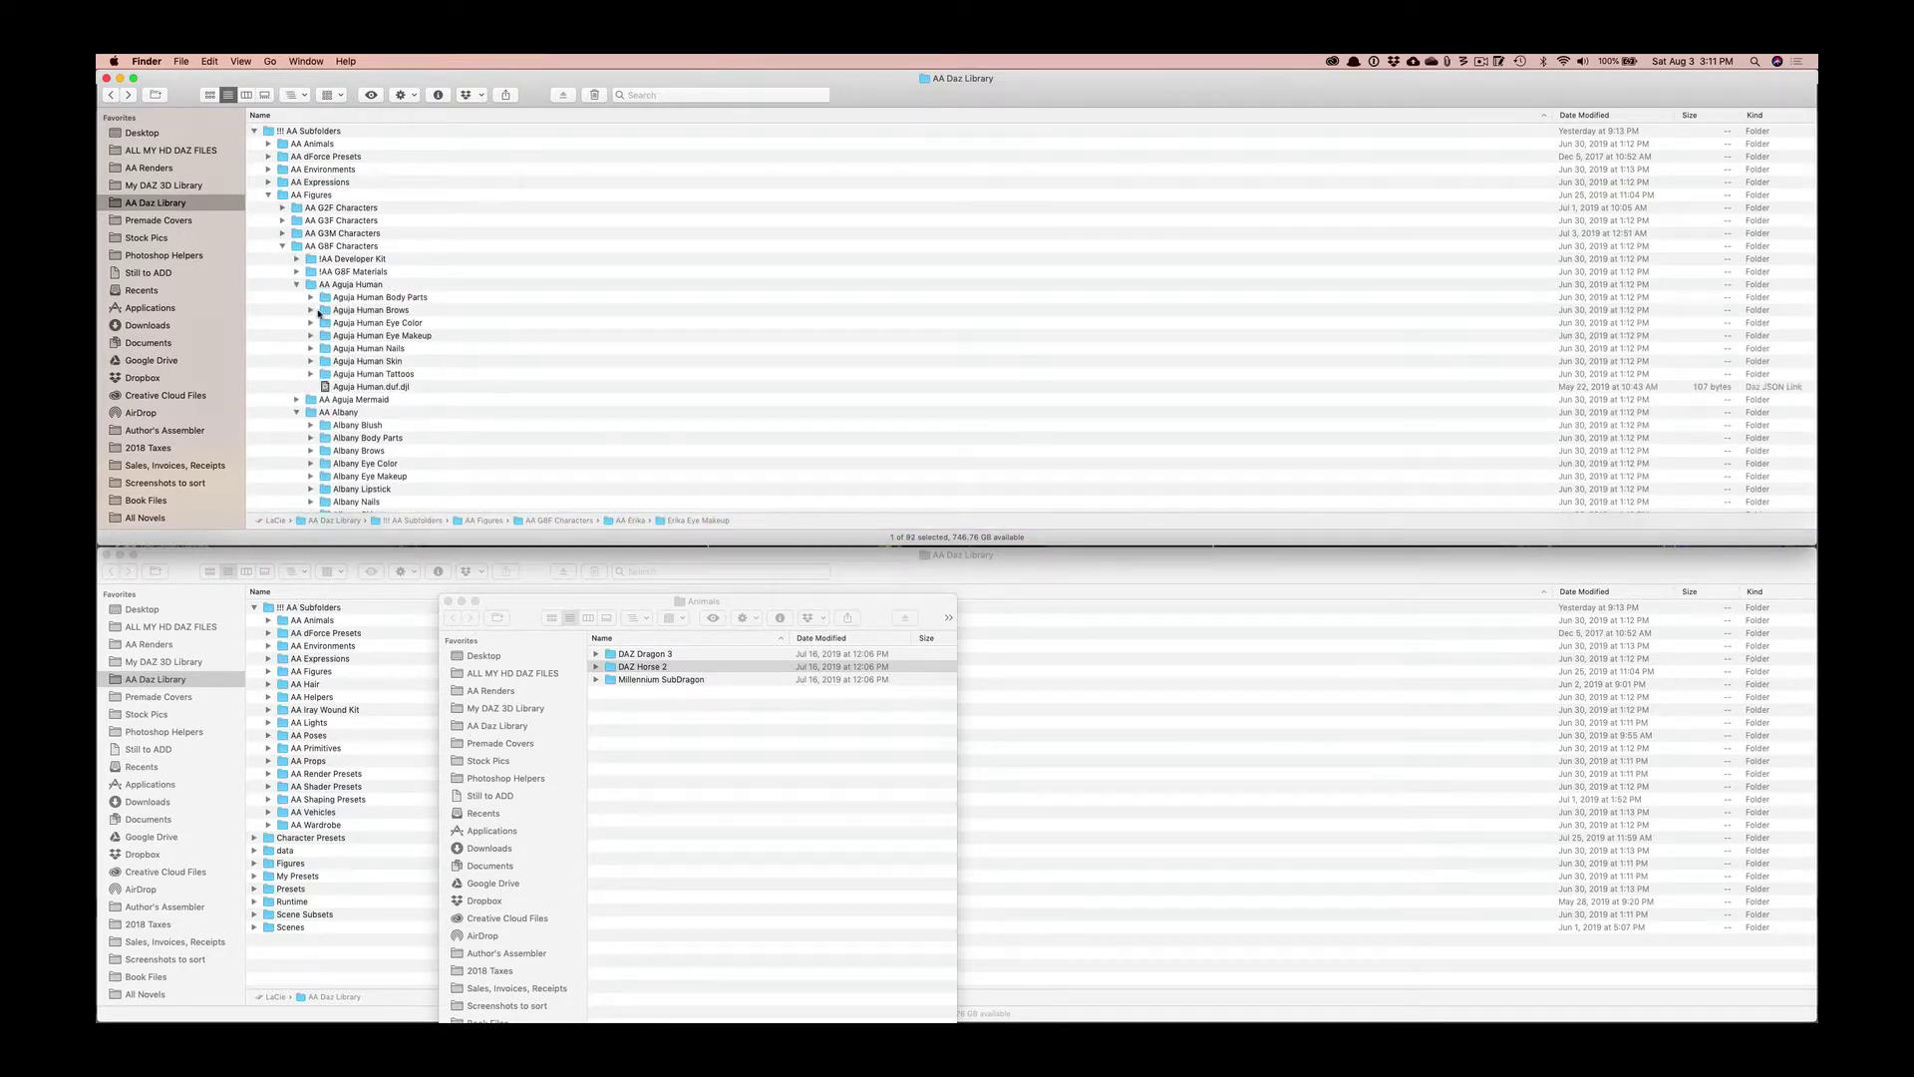
pyautogui.click(311, 298)
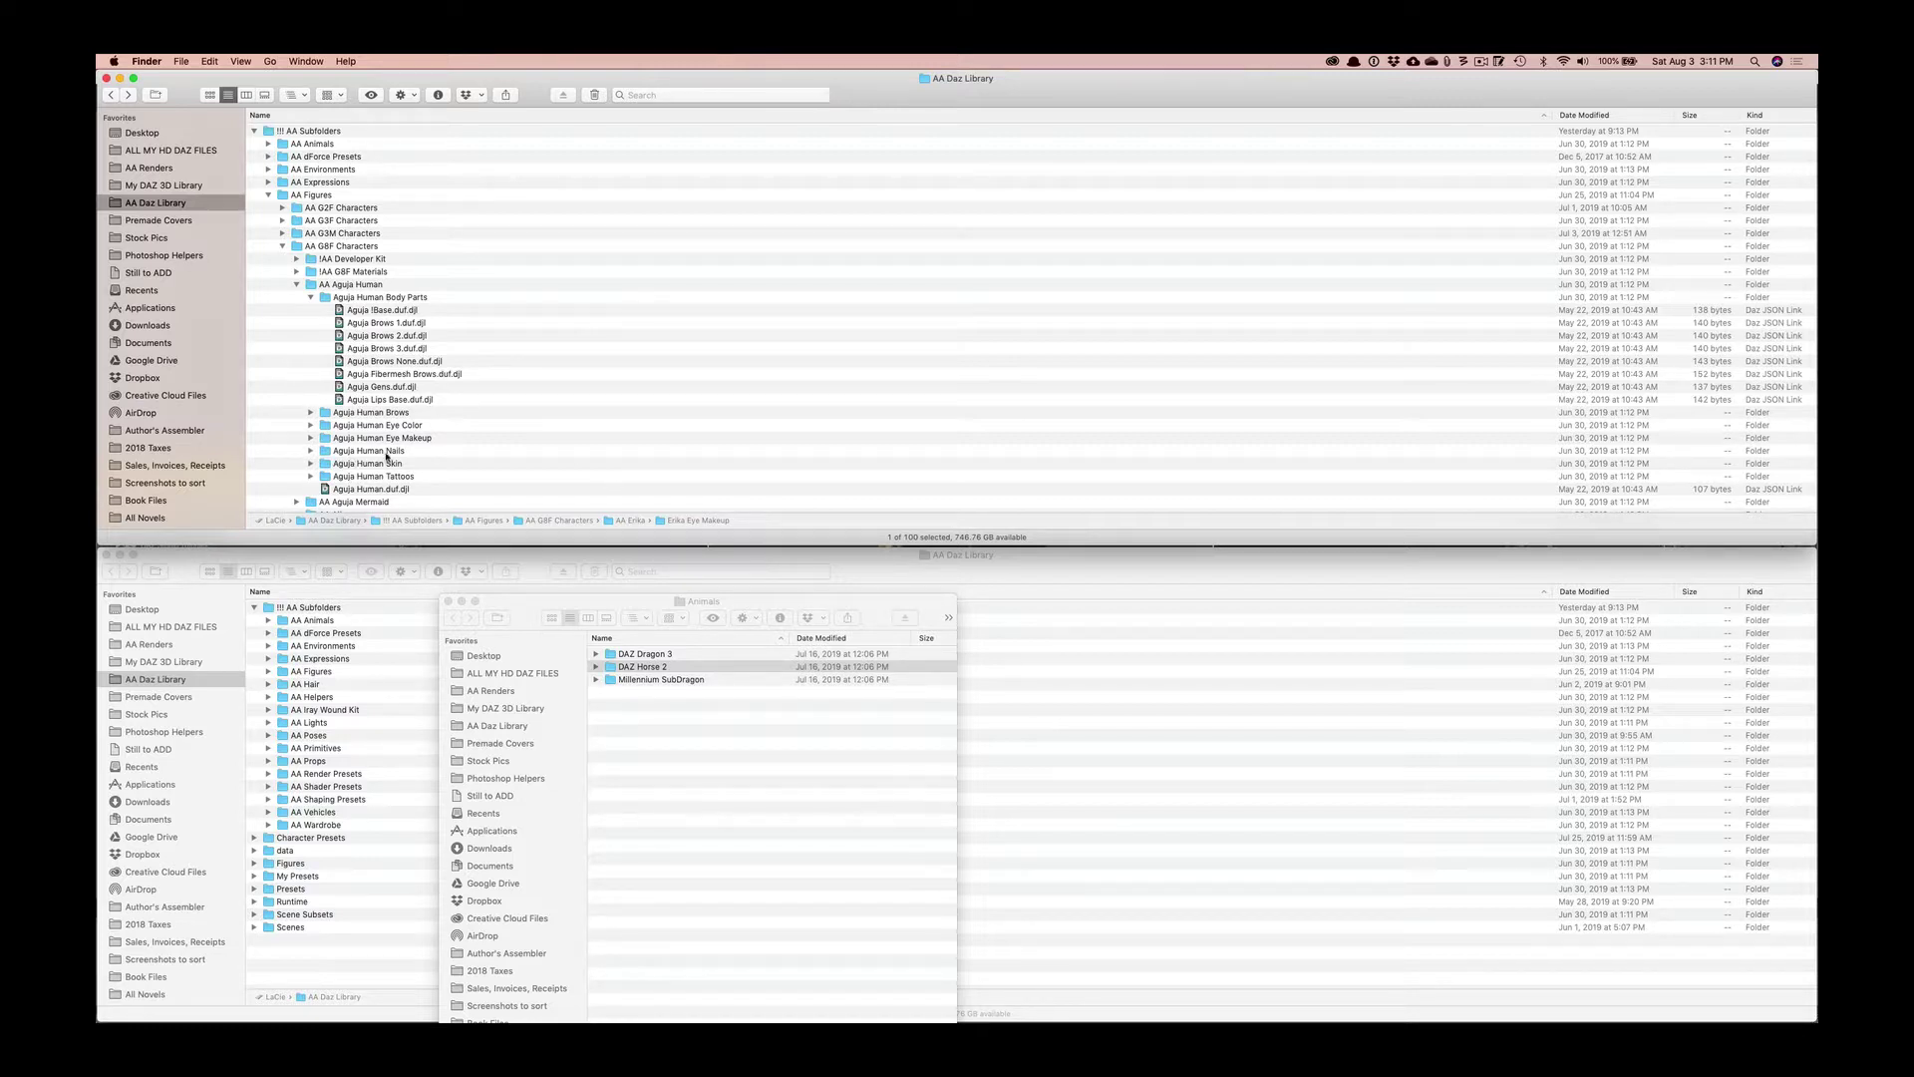
pyautogui.scroll(-3, 307, 475)
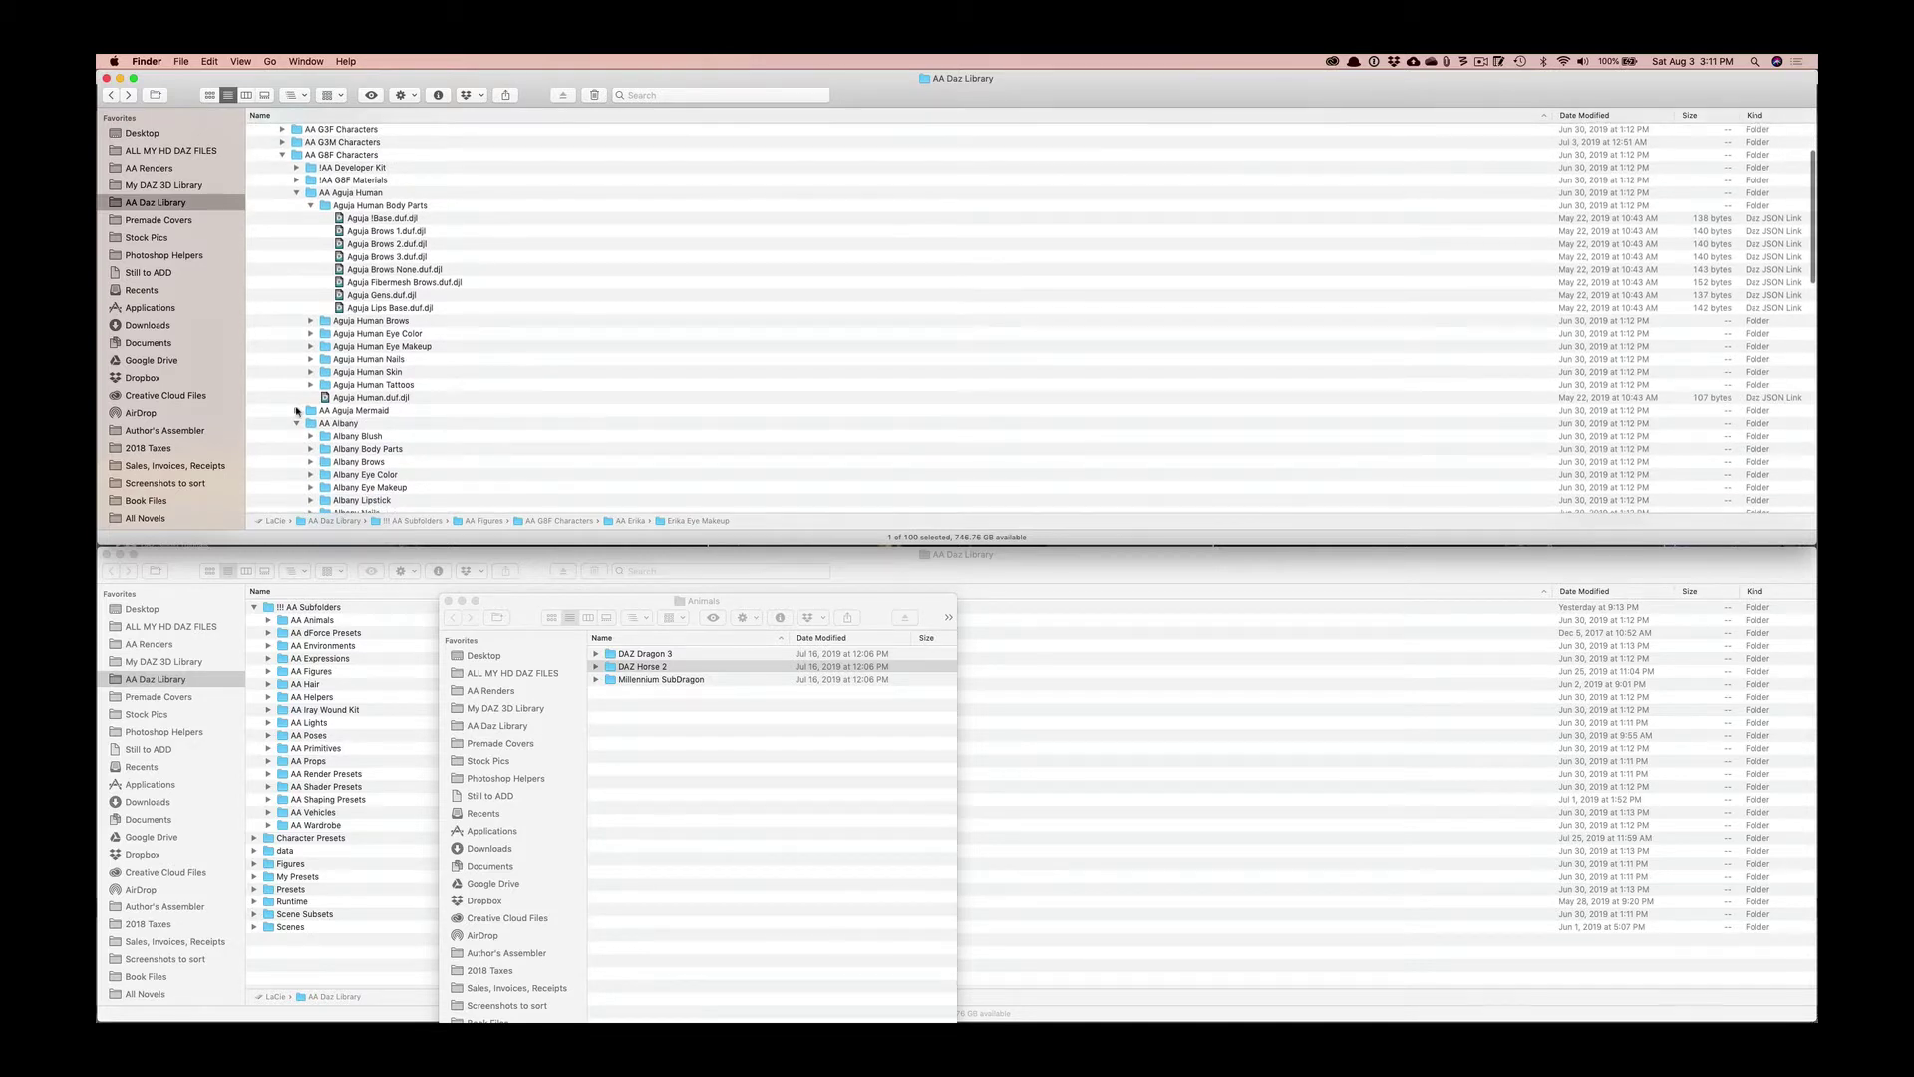
# Expand AA Aguja Mermaid and its Aguja Mermaid Body Attachments subfolder, and look through the files inside.
pyautogui.click(296, 413)
pyautogui.scroll(-3, 296, 413)
pyautogui.scroll(-1, 296, 413)
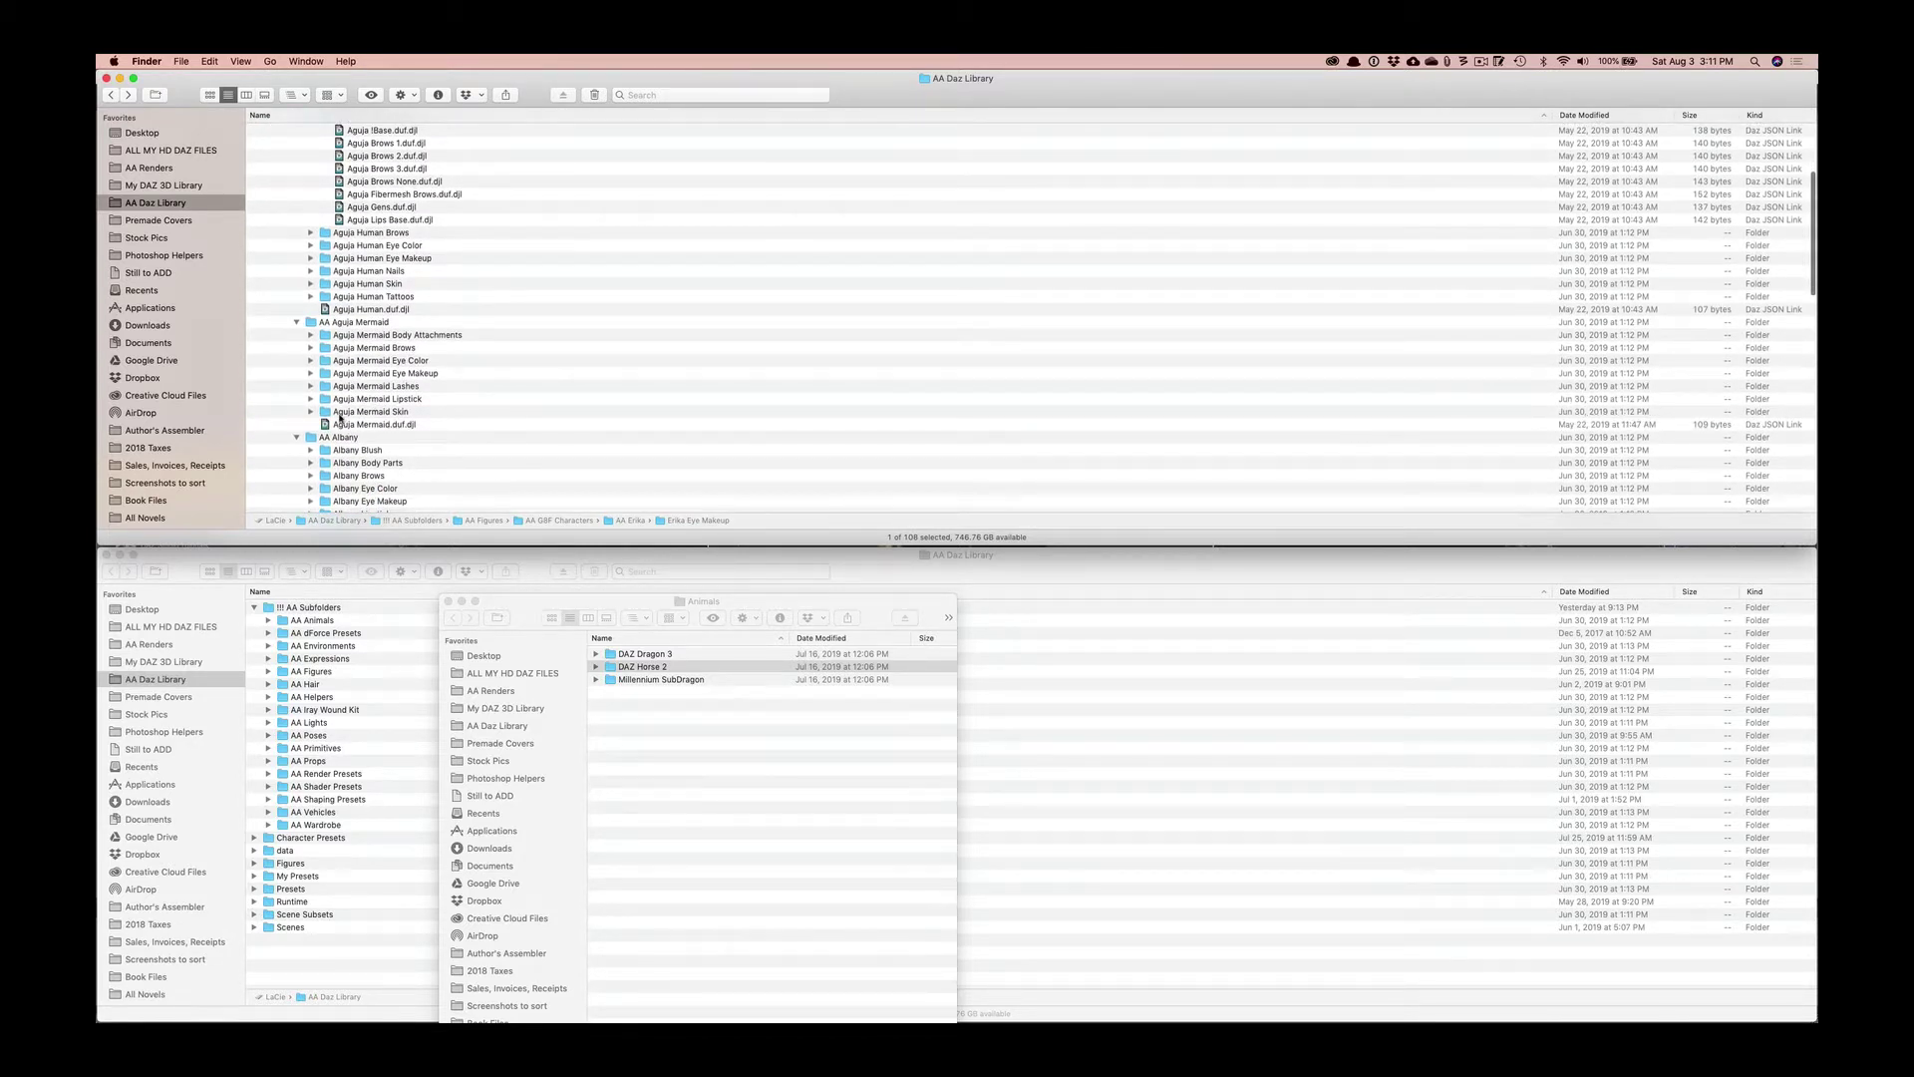
pyautogui.click(310, 335)
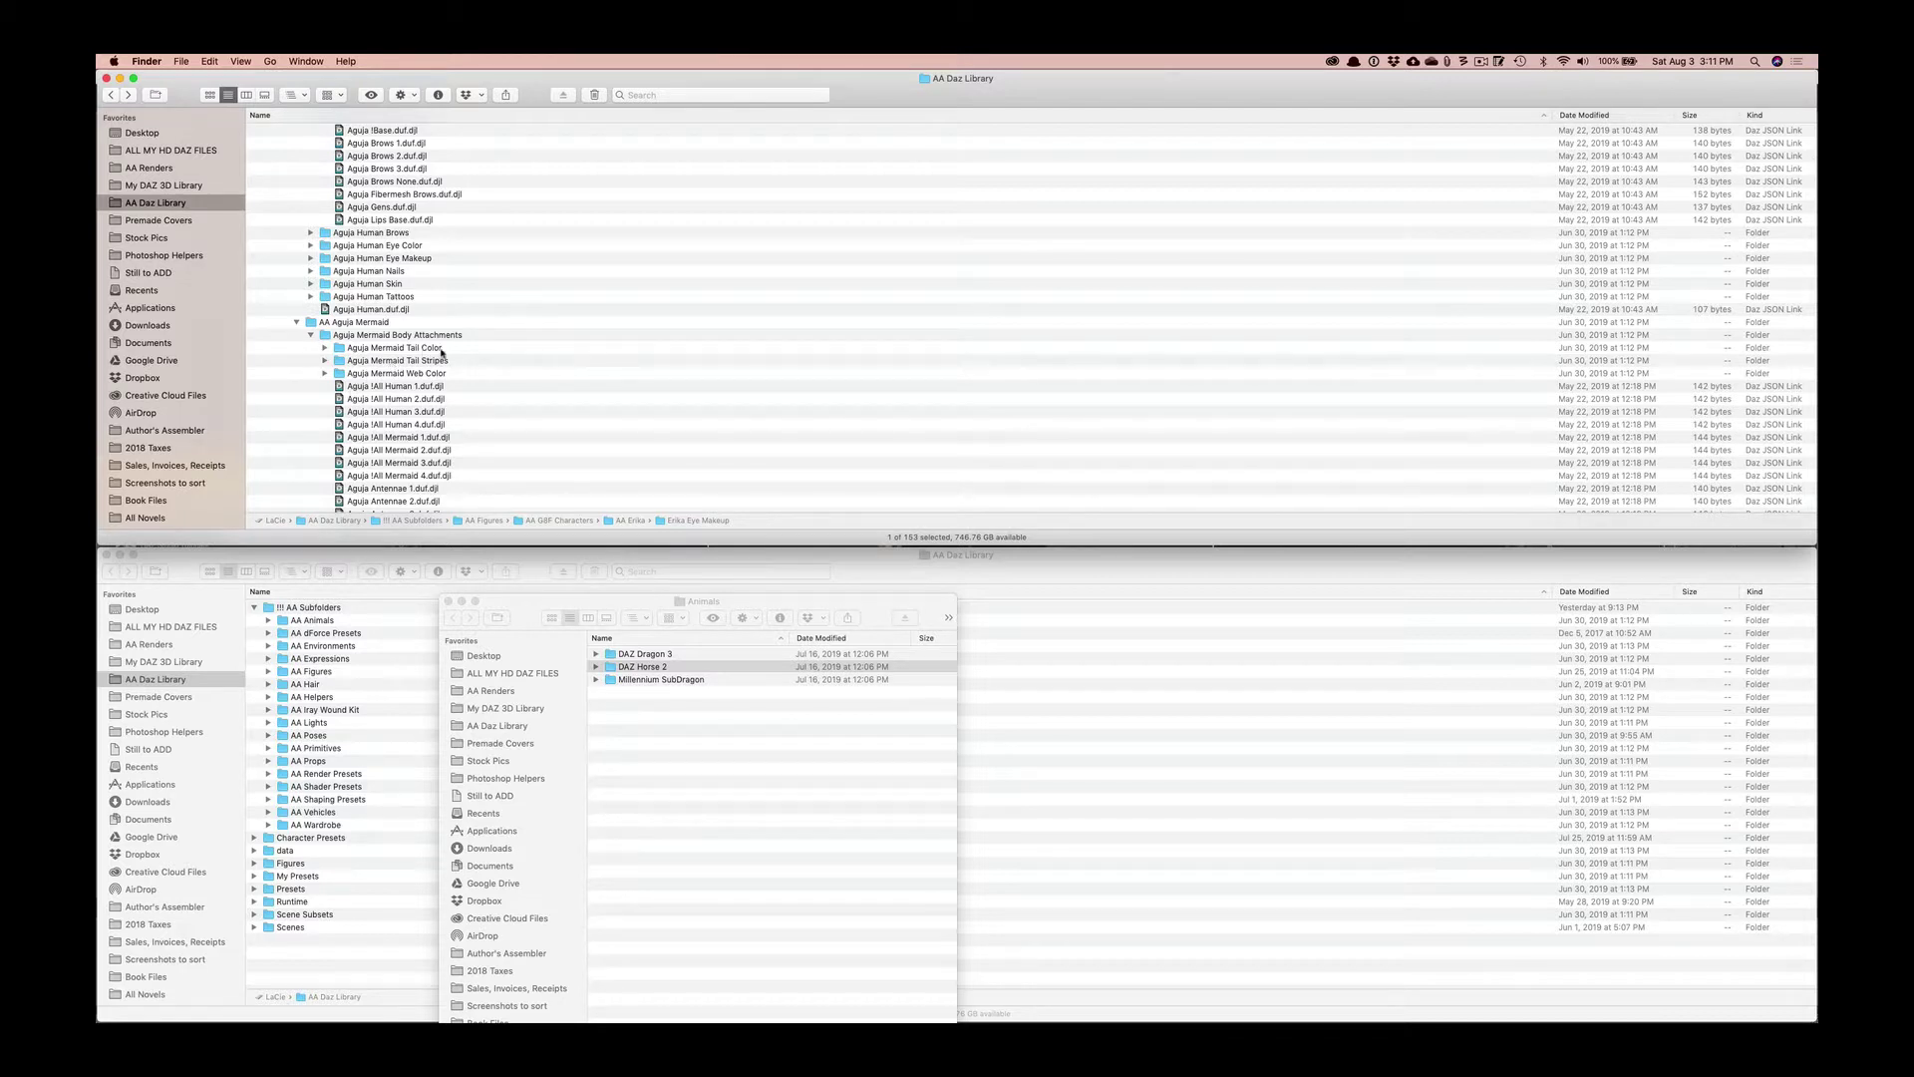
pyautogui.scroll(-5, 367, 426)
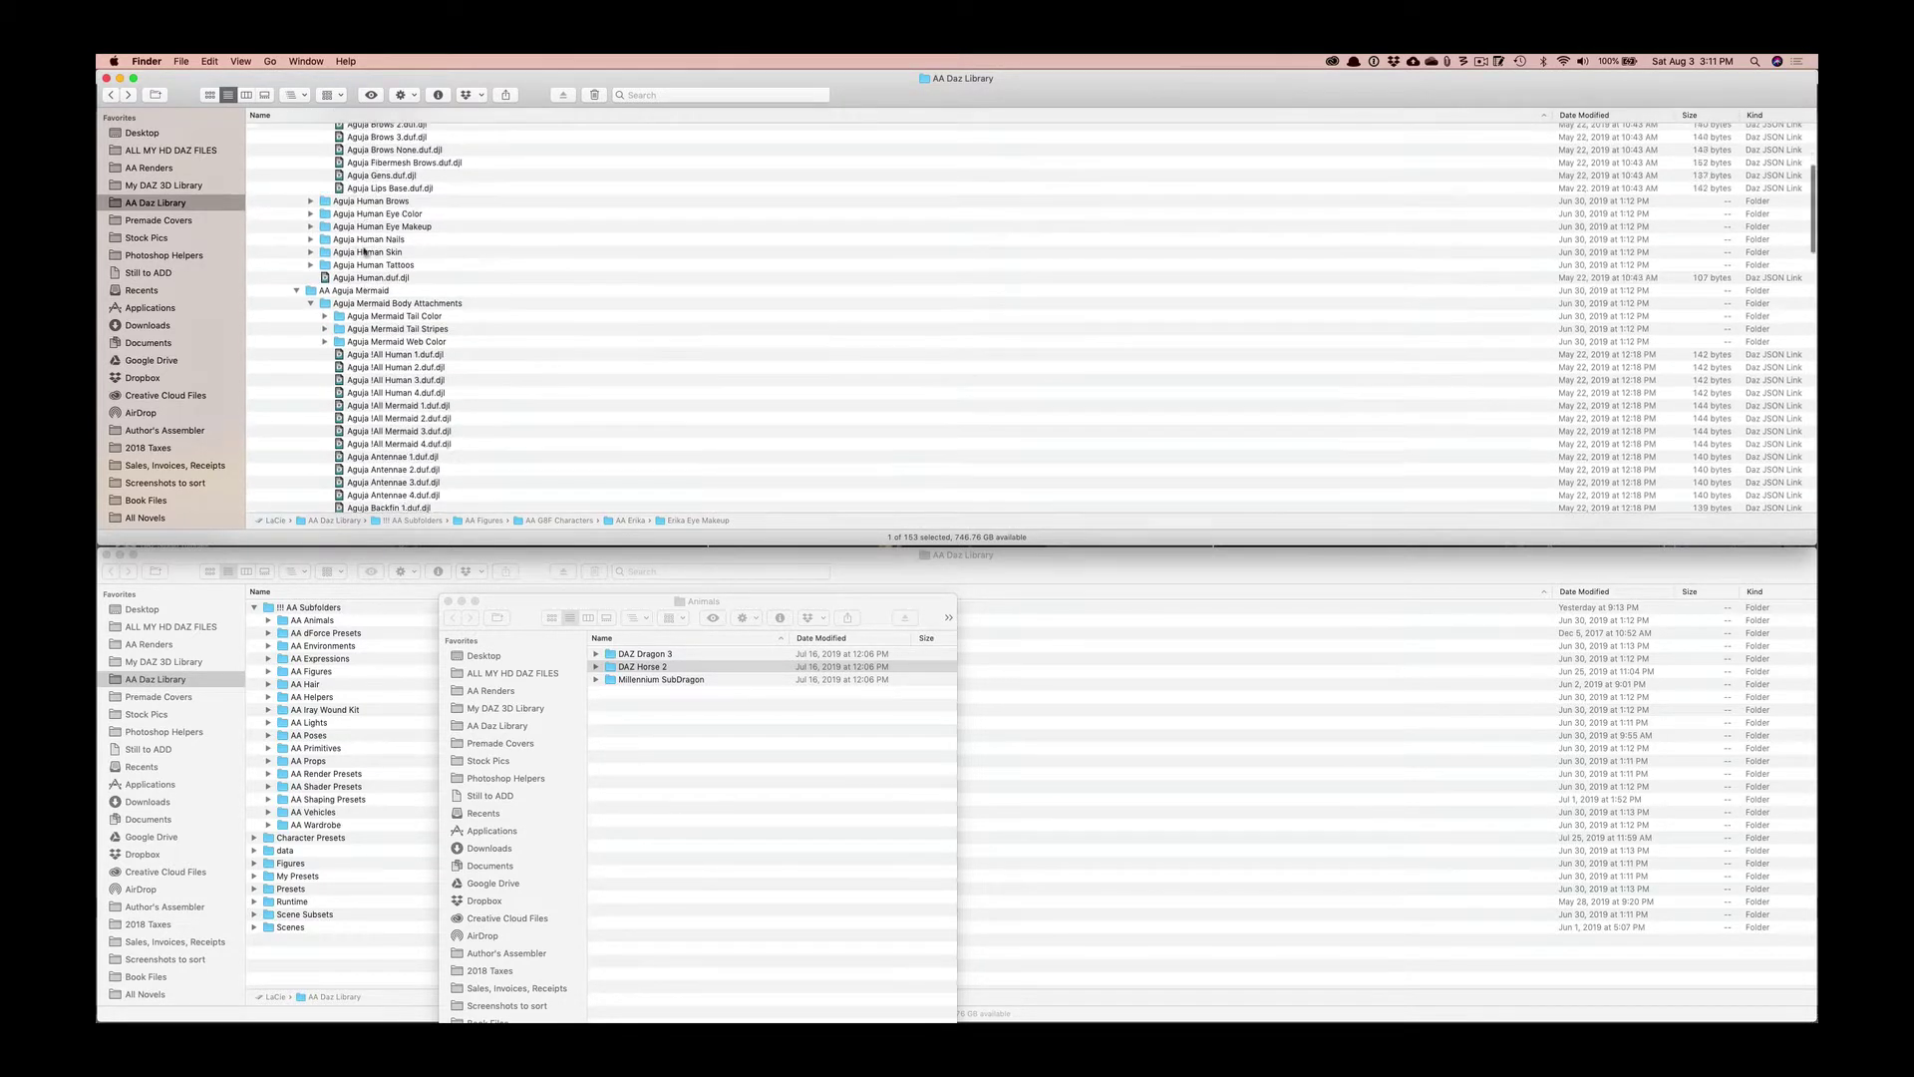
pyautogui.scroll(10, 365, 252)
# Collapse the AA Aguja Mermaid and AA Aguja Human folders, along with their parents AA G8F Characters and AA Figures.
pyautogui.click(296, 401)
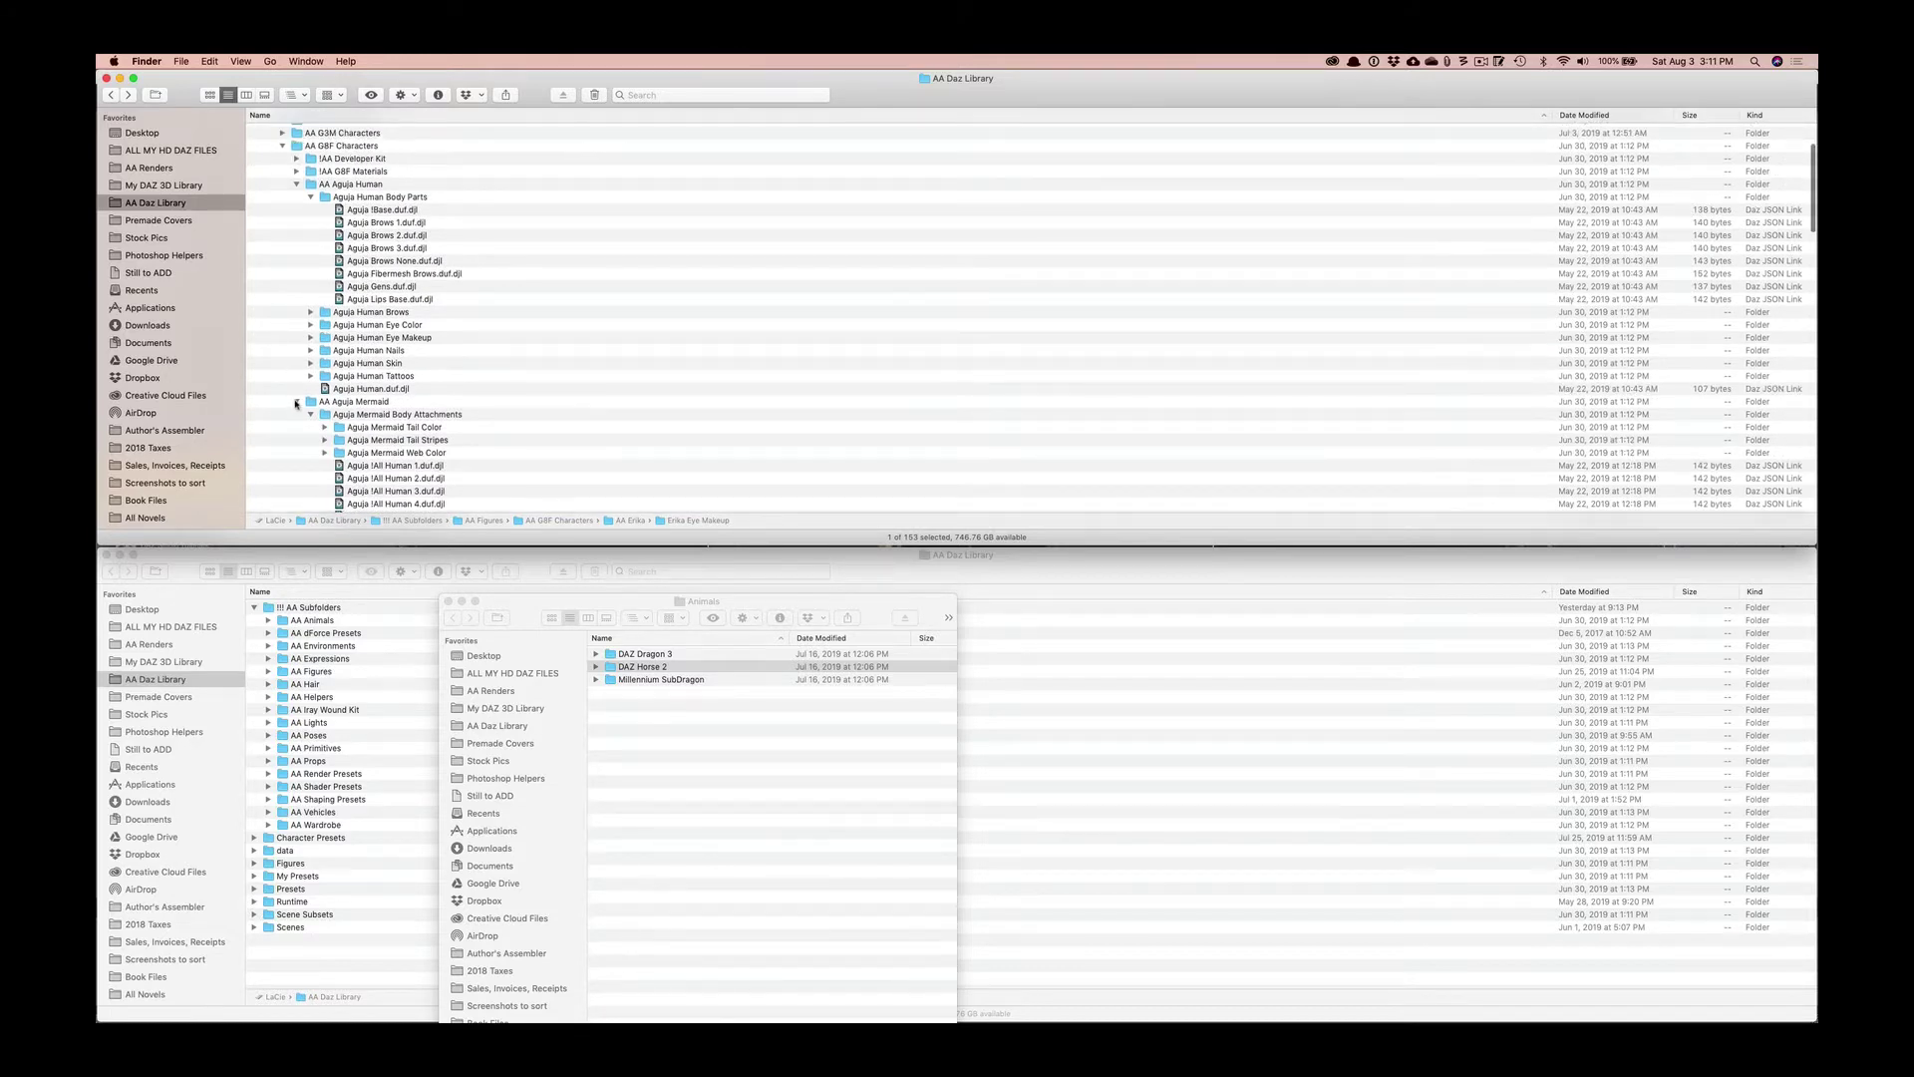
pyautogui.click(296, 184)
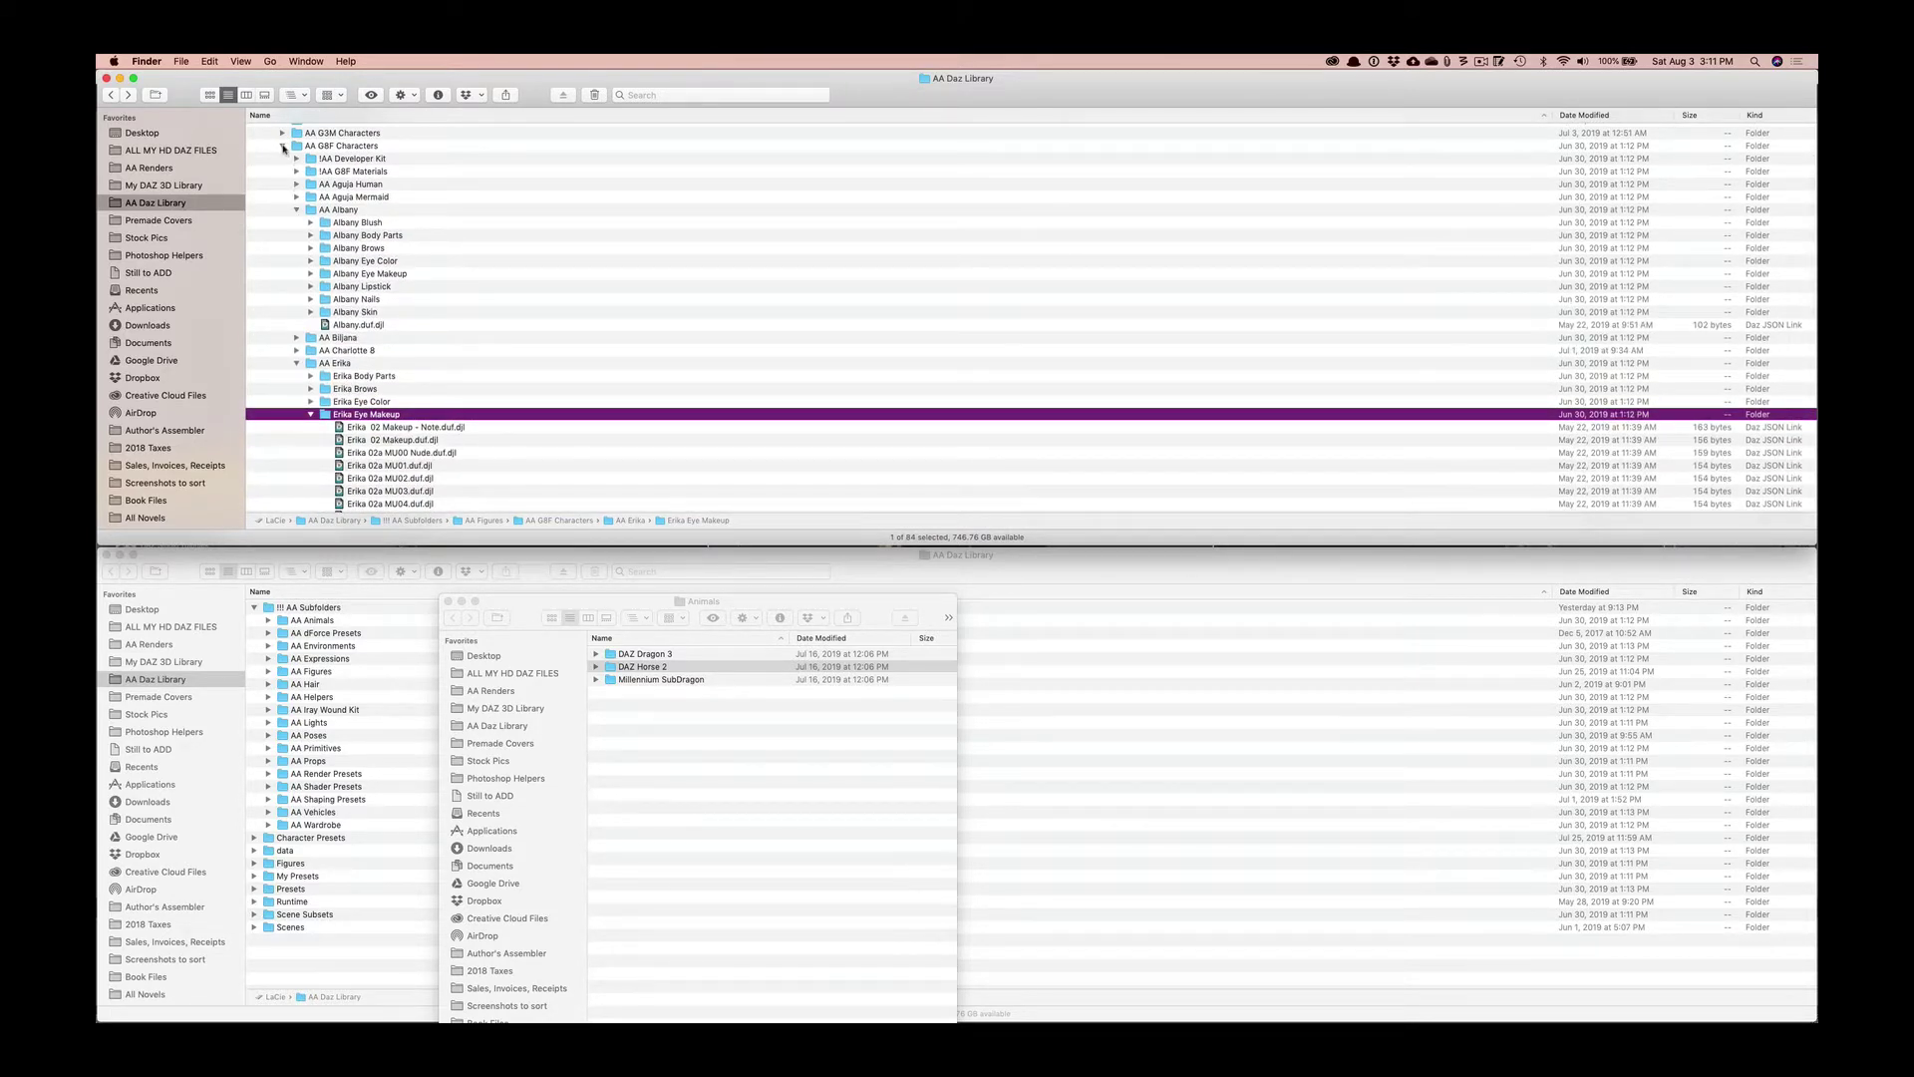
pyautogui.click(282, 146)
pyautogui.click(269, 187)
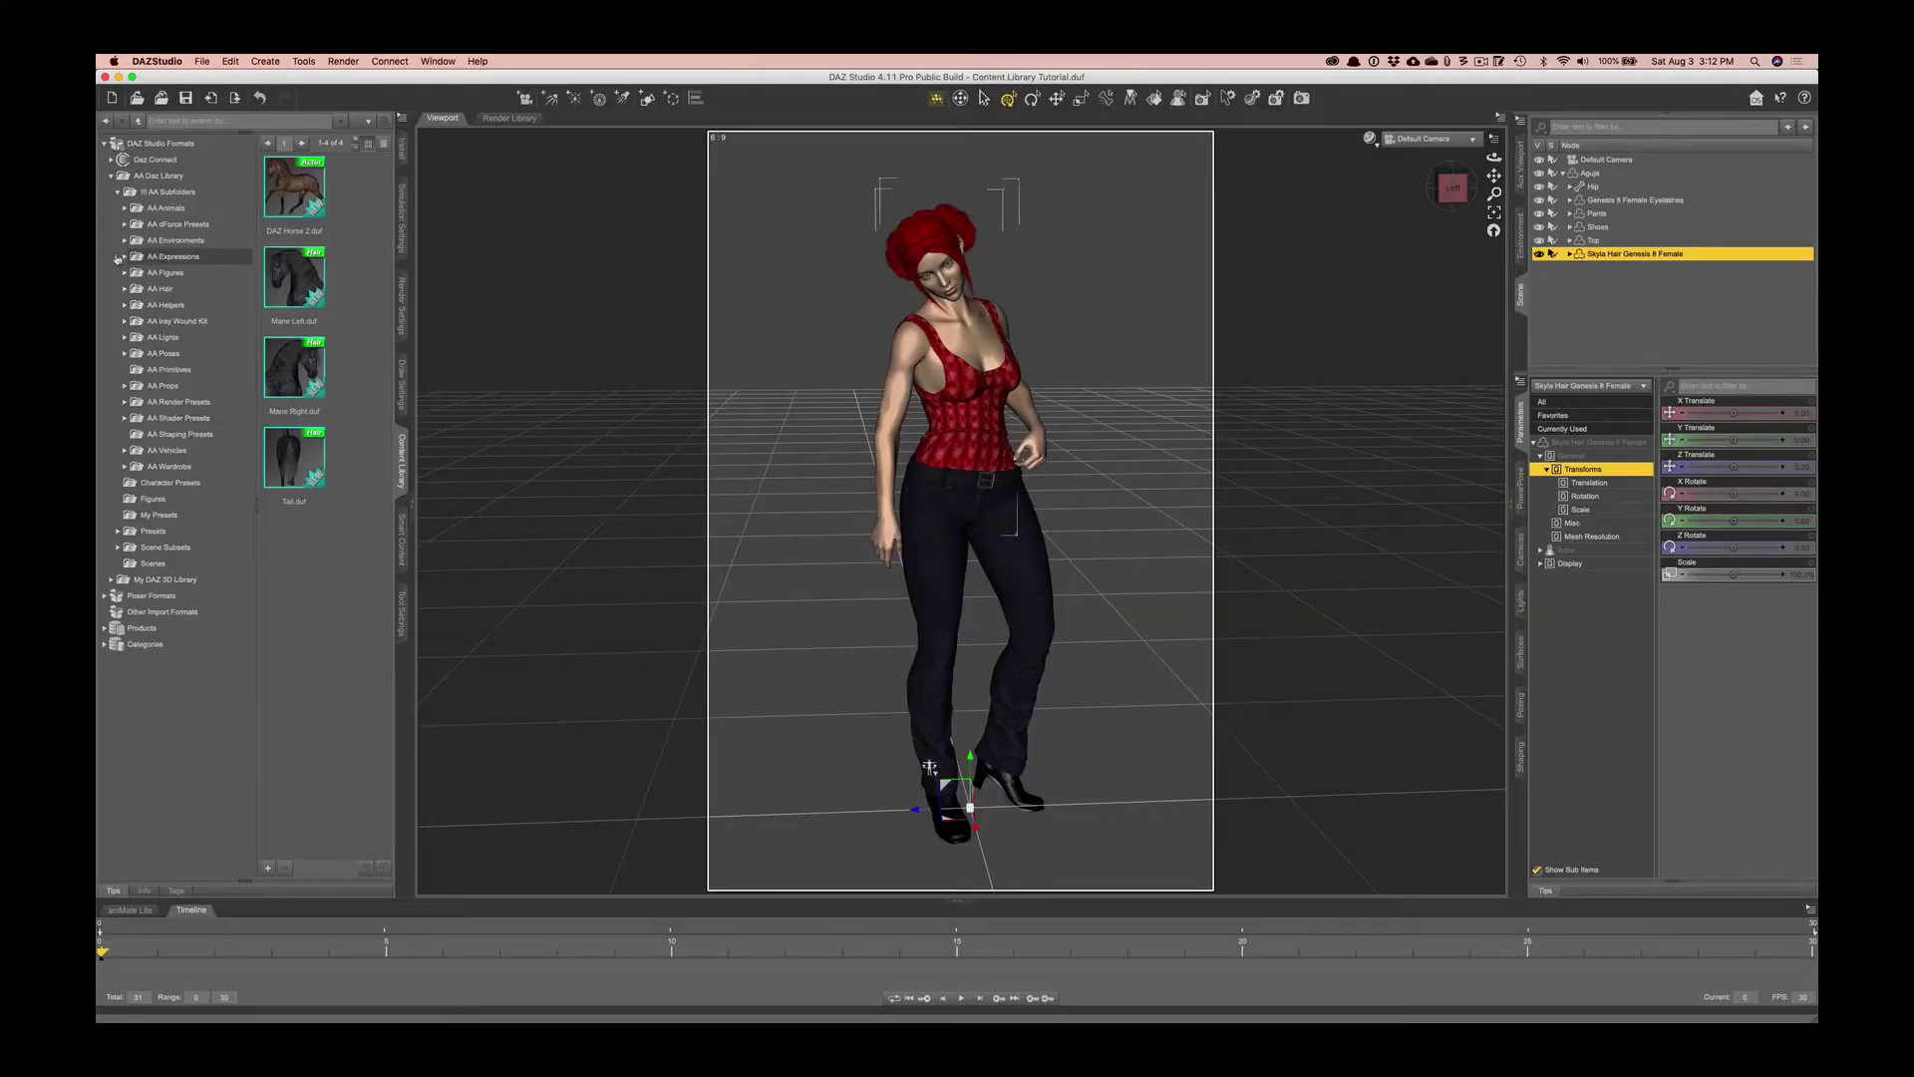
# Switch to DAZ Studio and expand AA Expressions, AA Figures, and AA G8F Characters under the AA Daz Library.
pyautogui.click(122, 257)
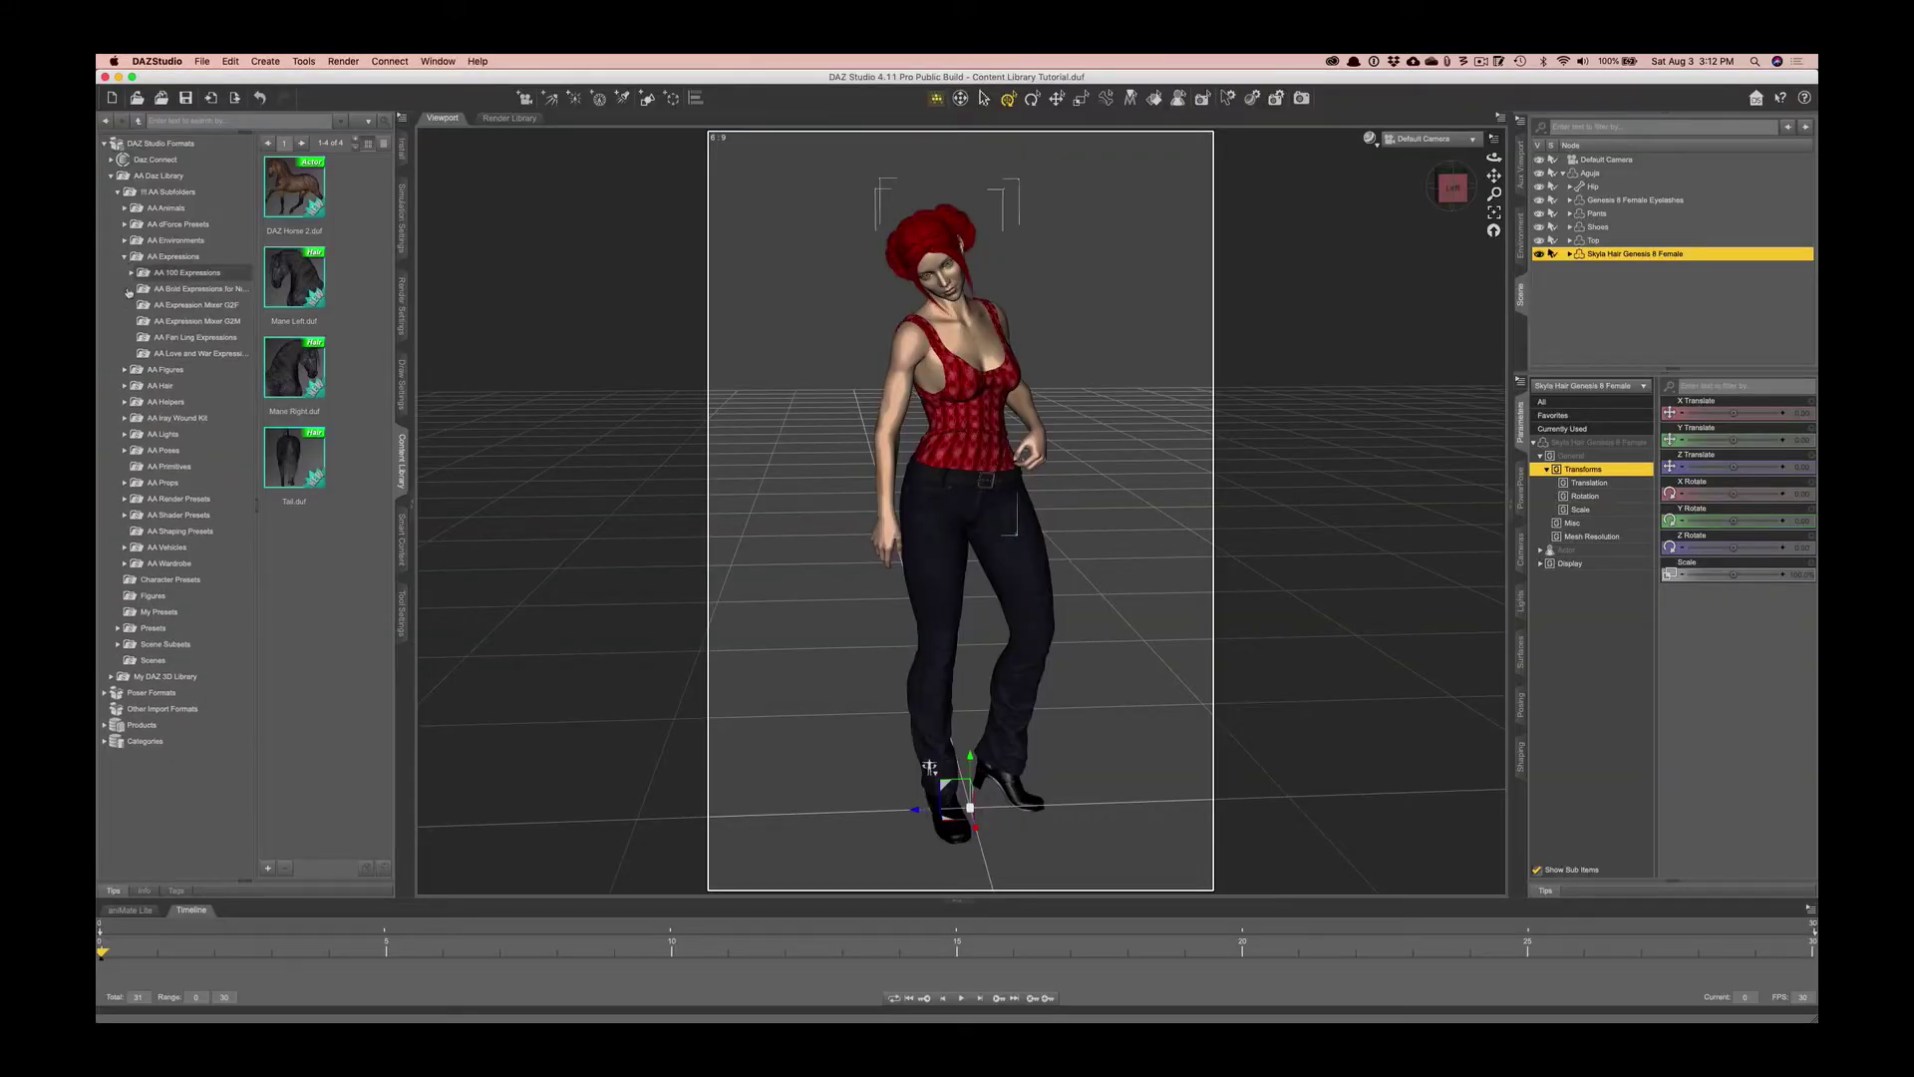
pyautogui.click(122, 369)
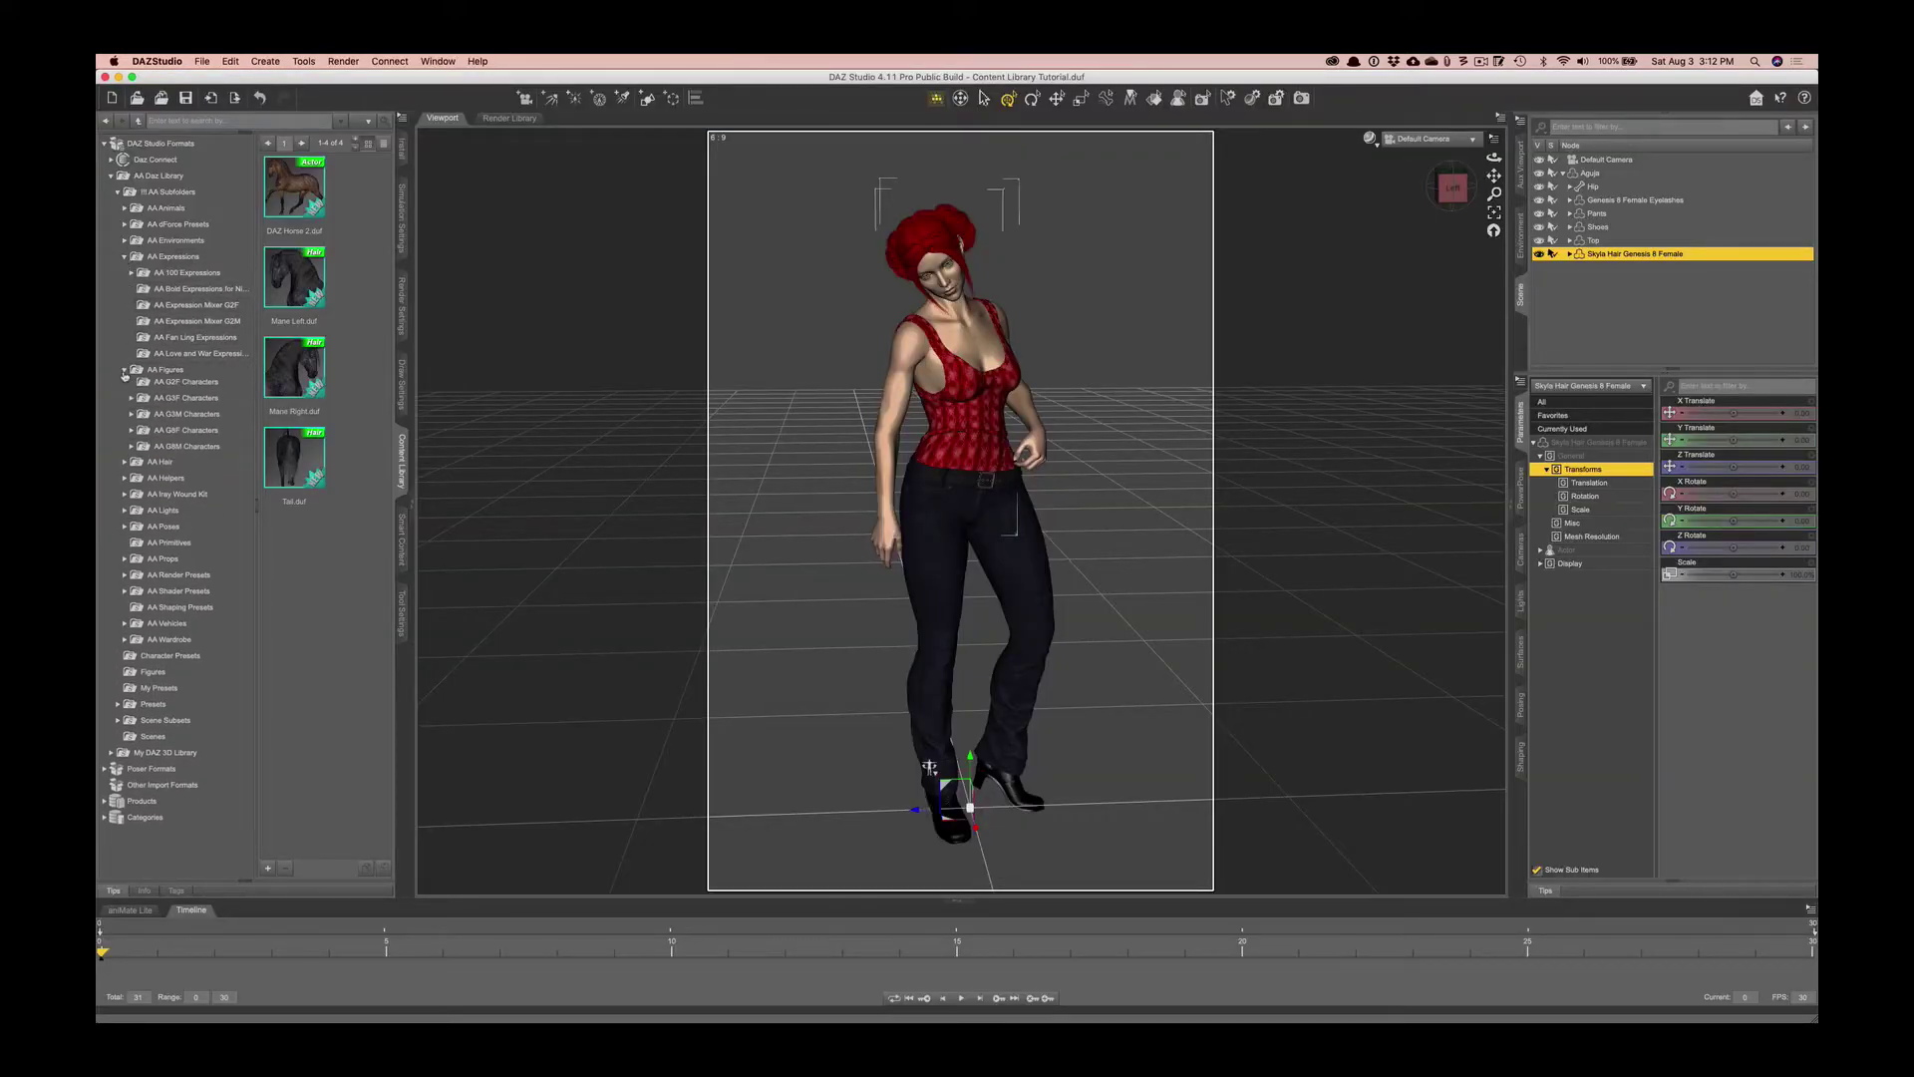
pyautogui.click(131, 435)
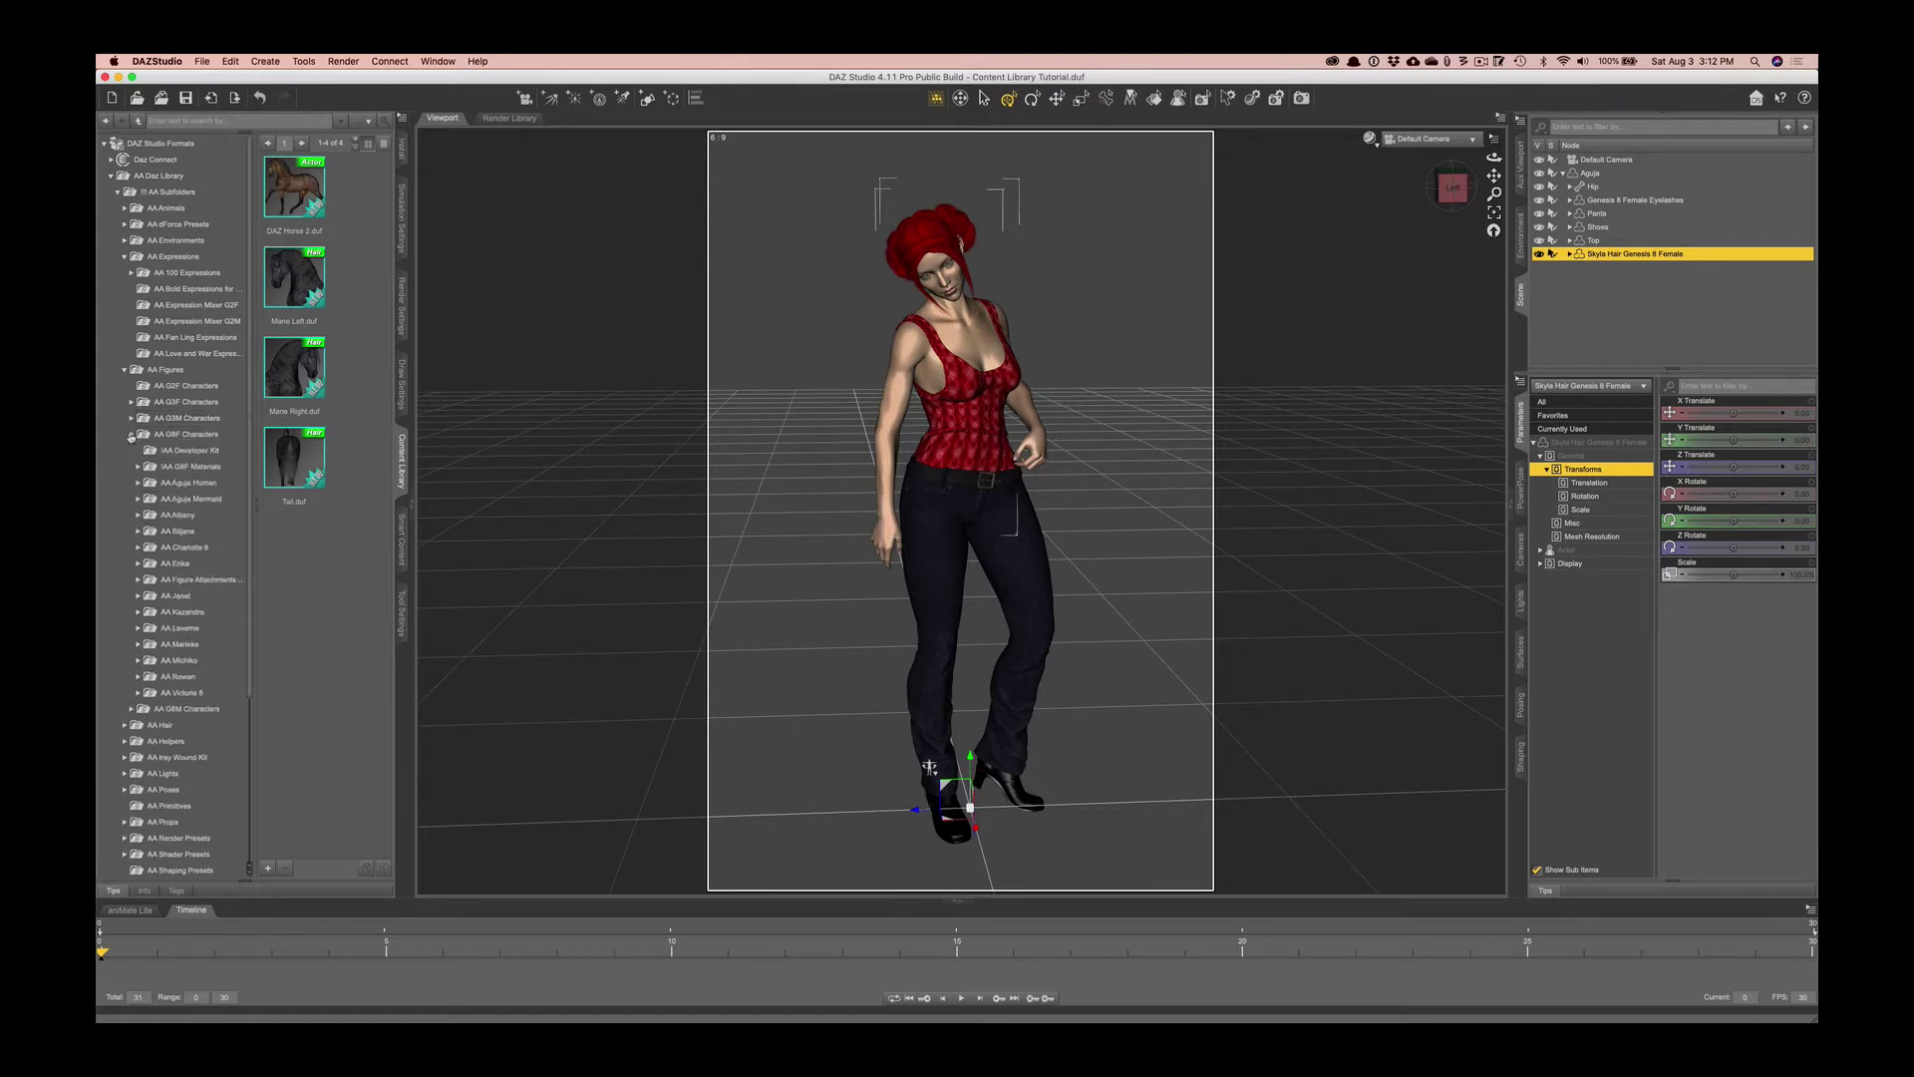
# Expand AA Albany, look through its Eye Color, Eye Makeup and Lipstick subfolders, and collapse the parent AA Figures folder.
pyautogui.click(138, 515)
pyautogui.click(189, 547)
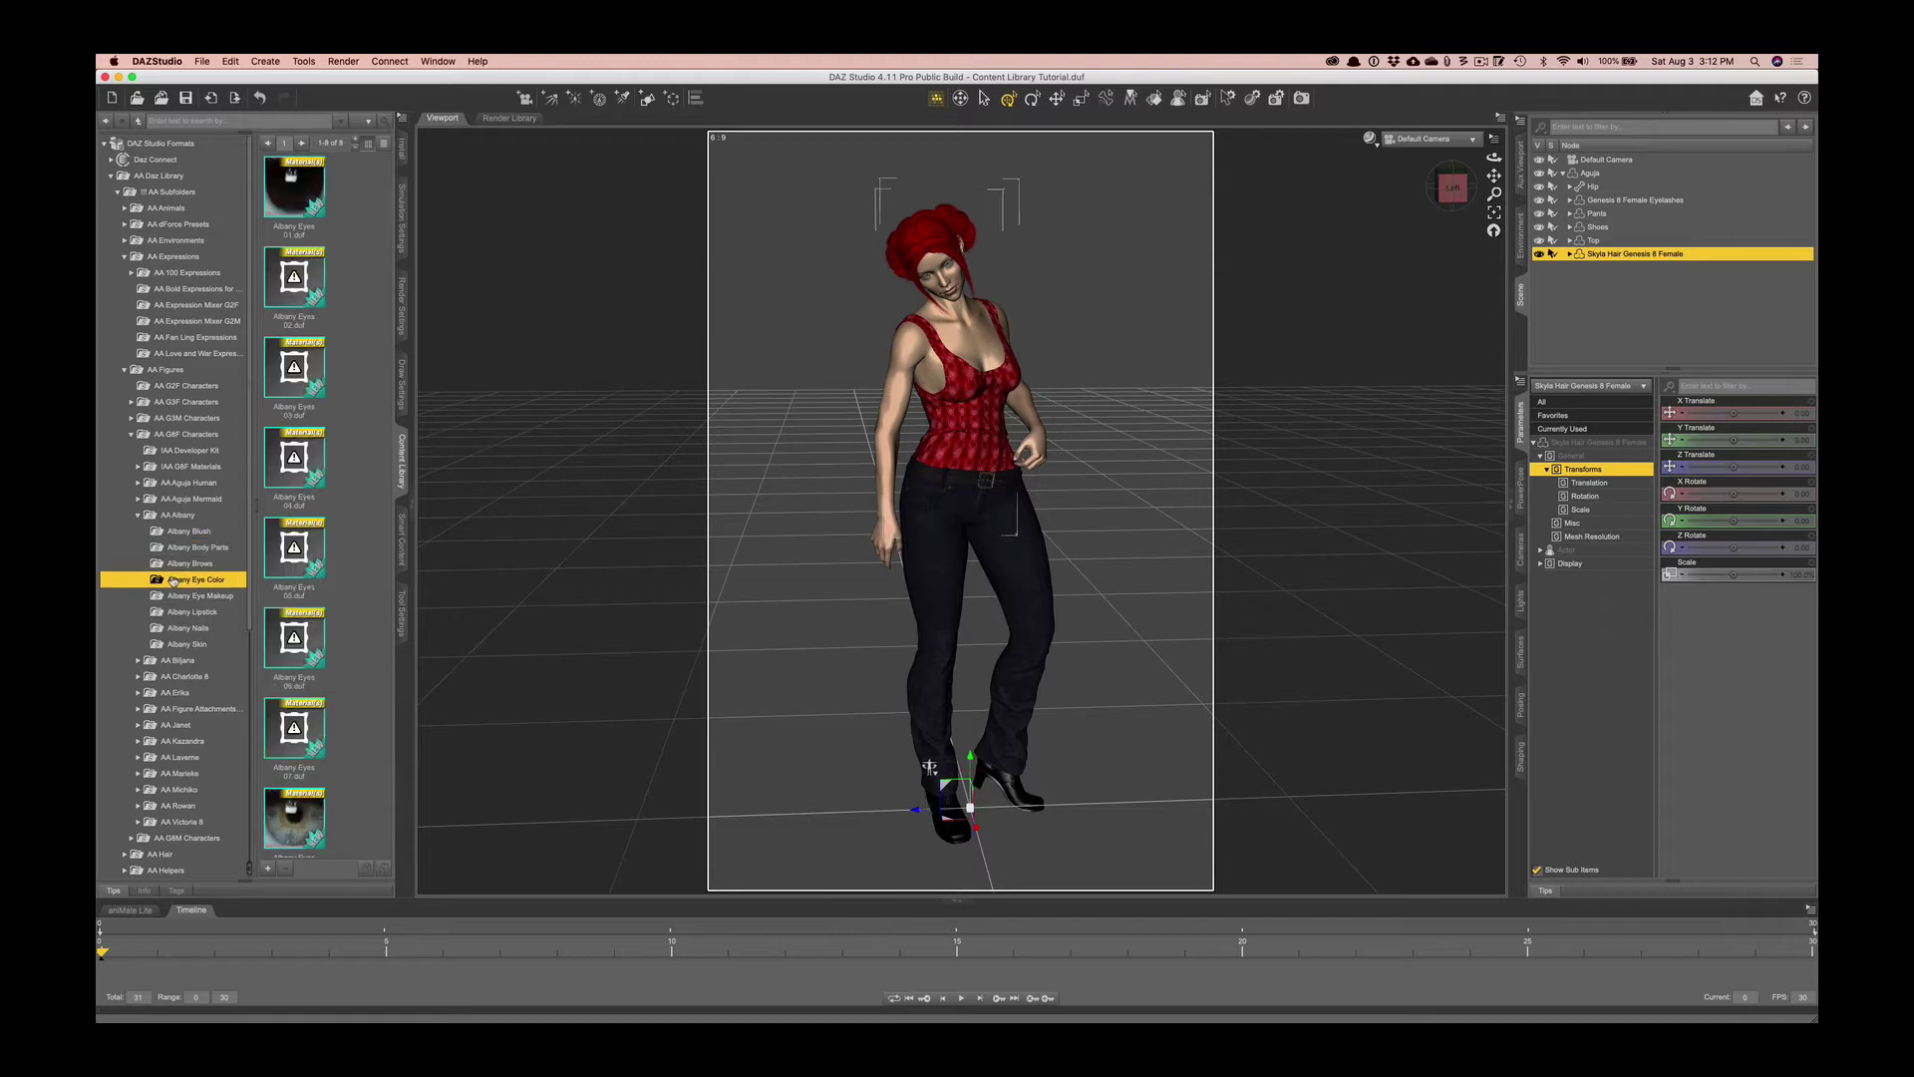
pyautogui.click(183, 597)
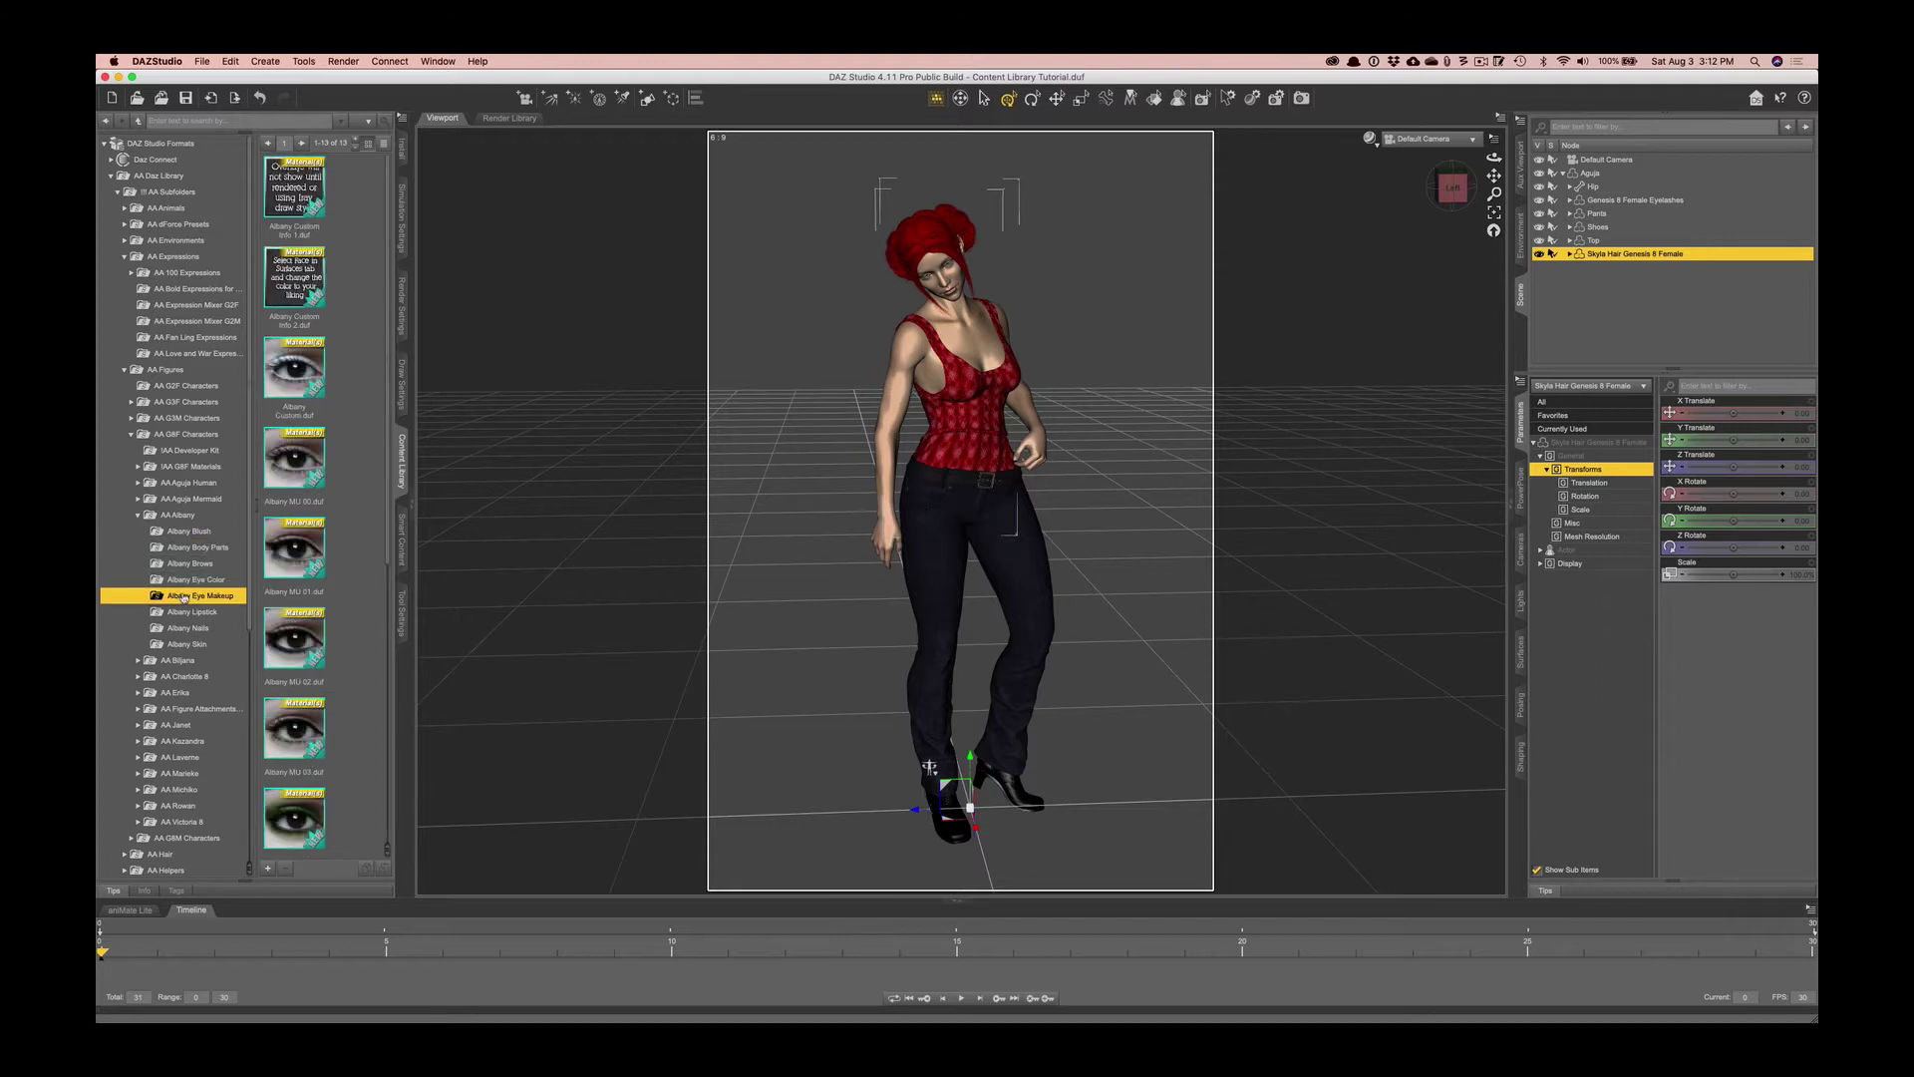
pyautogui.click(189, 611)
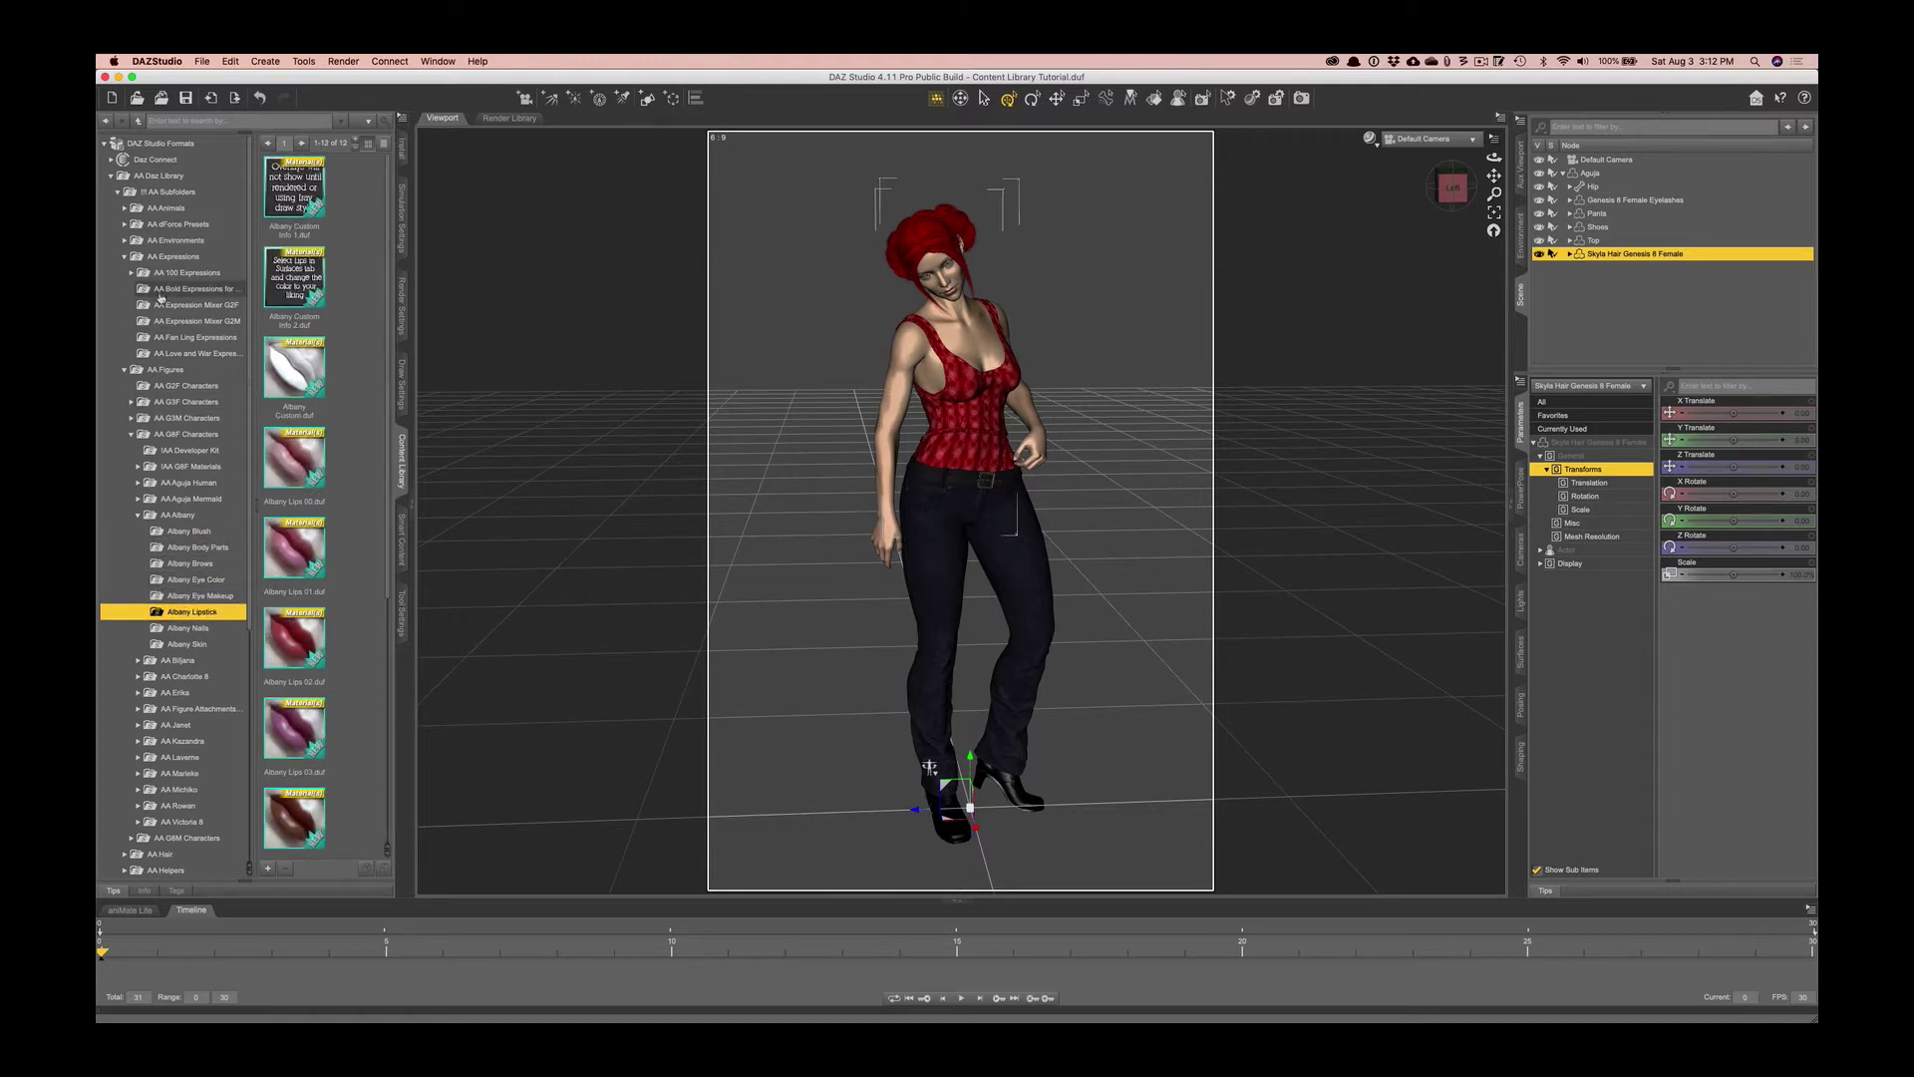
pyautogui.click(124, 370)
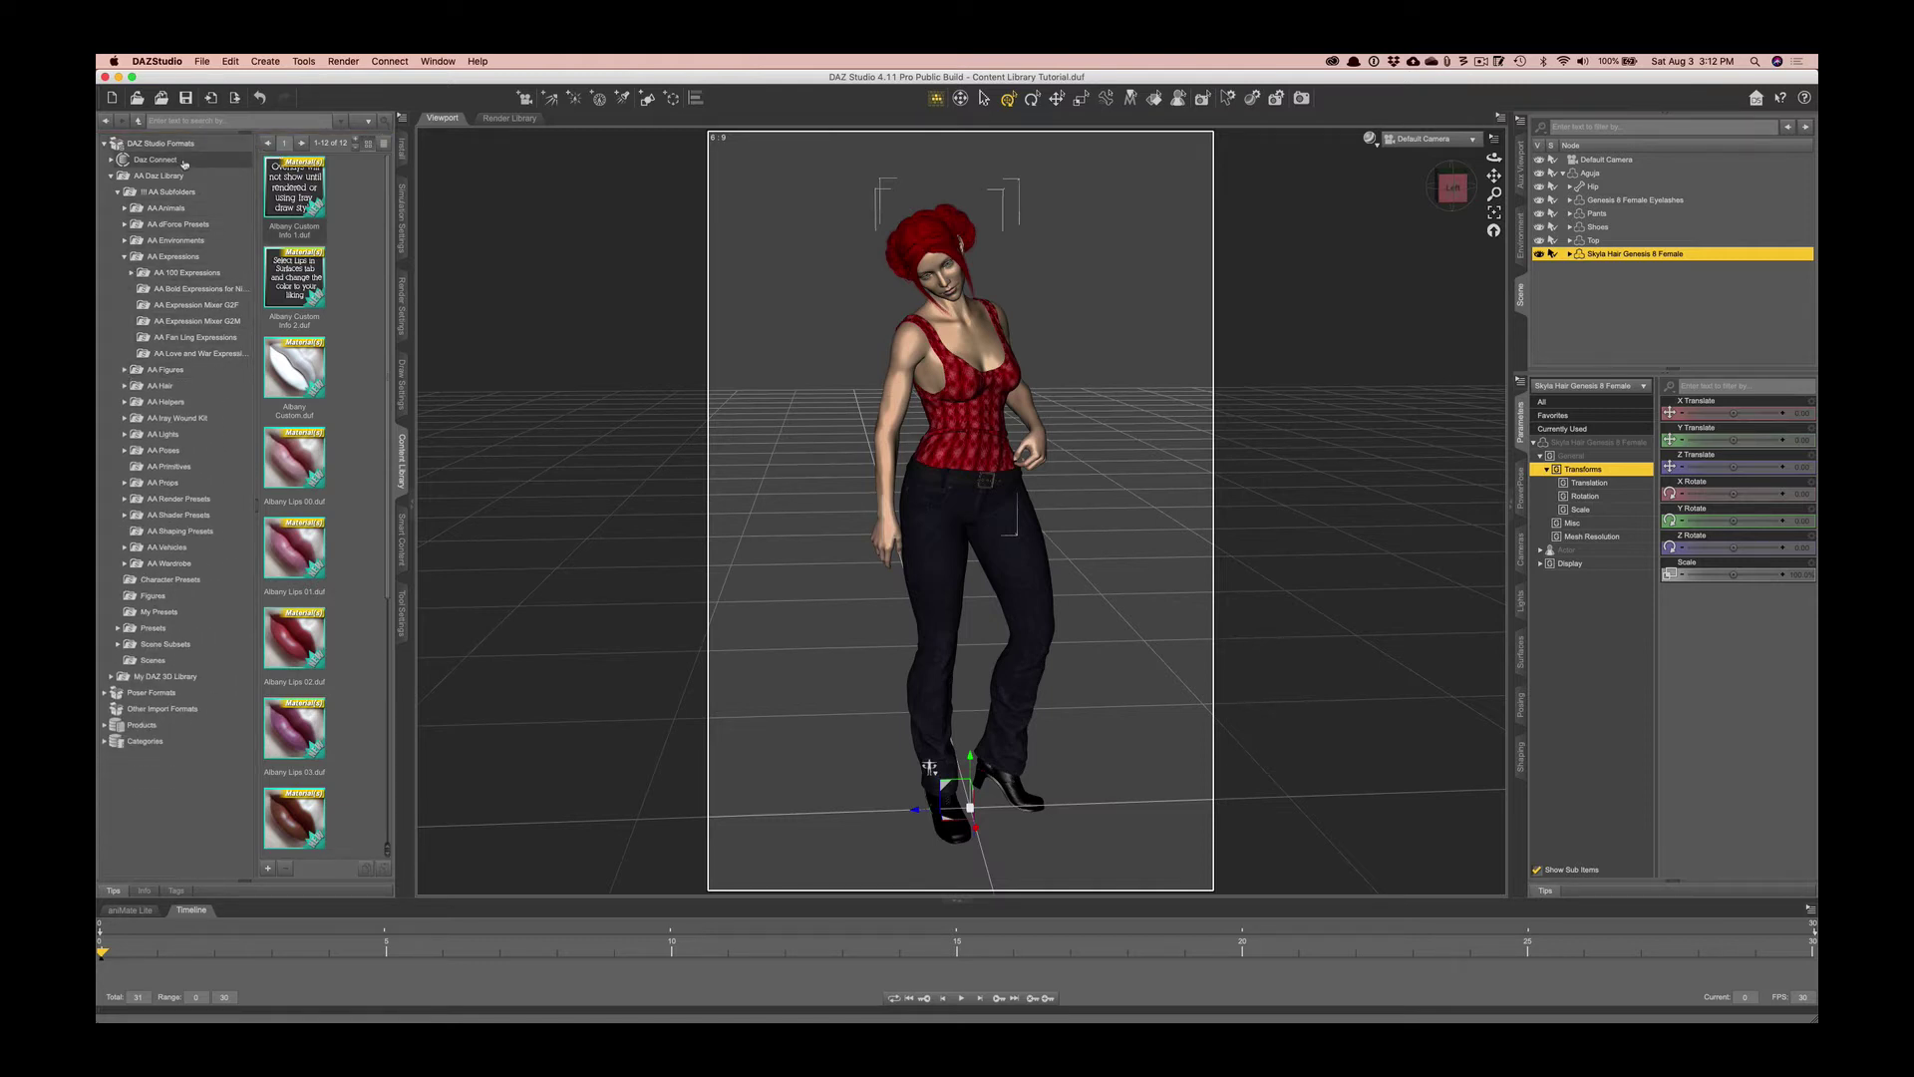
# Refresh the whole DAZ Studio Formats branch of the content library.
pyautogui.click(150, 145)
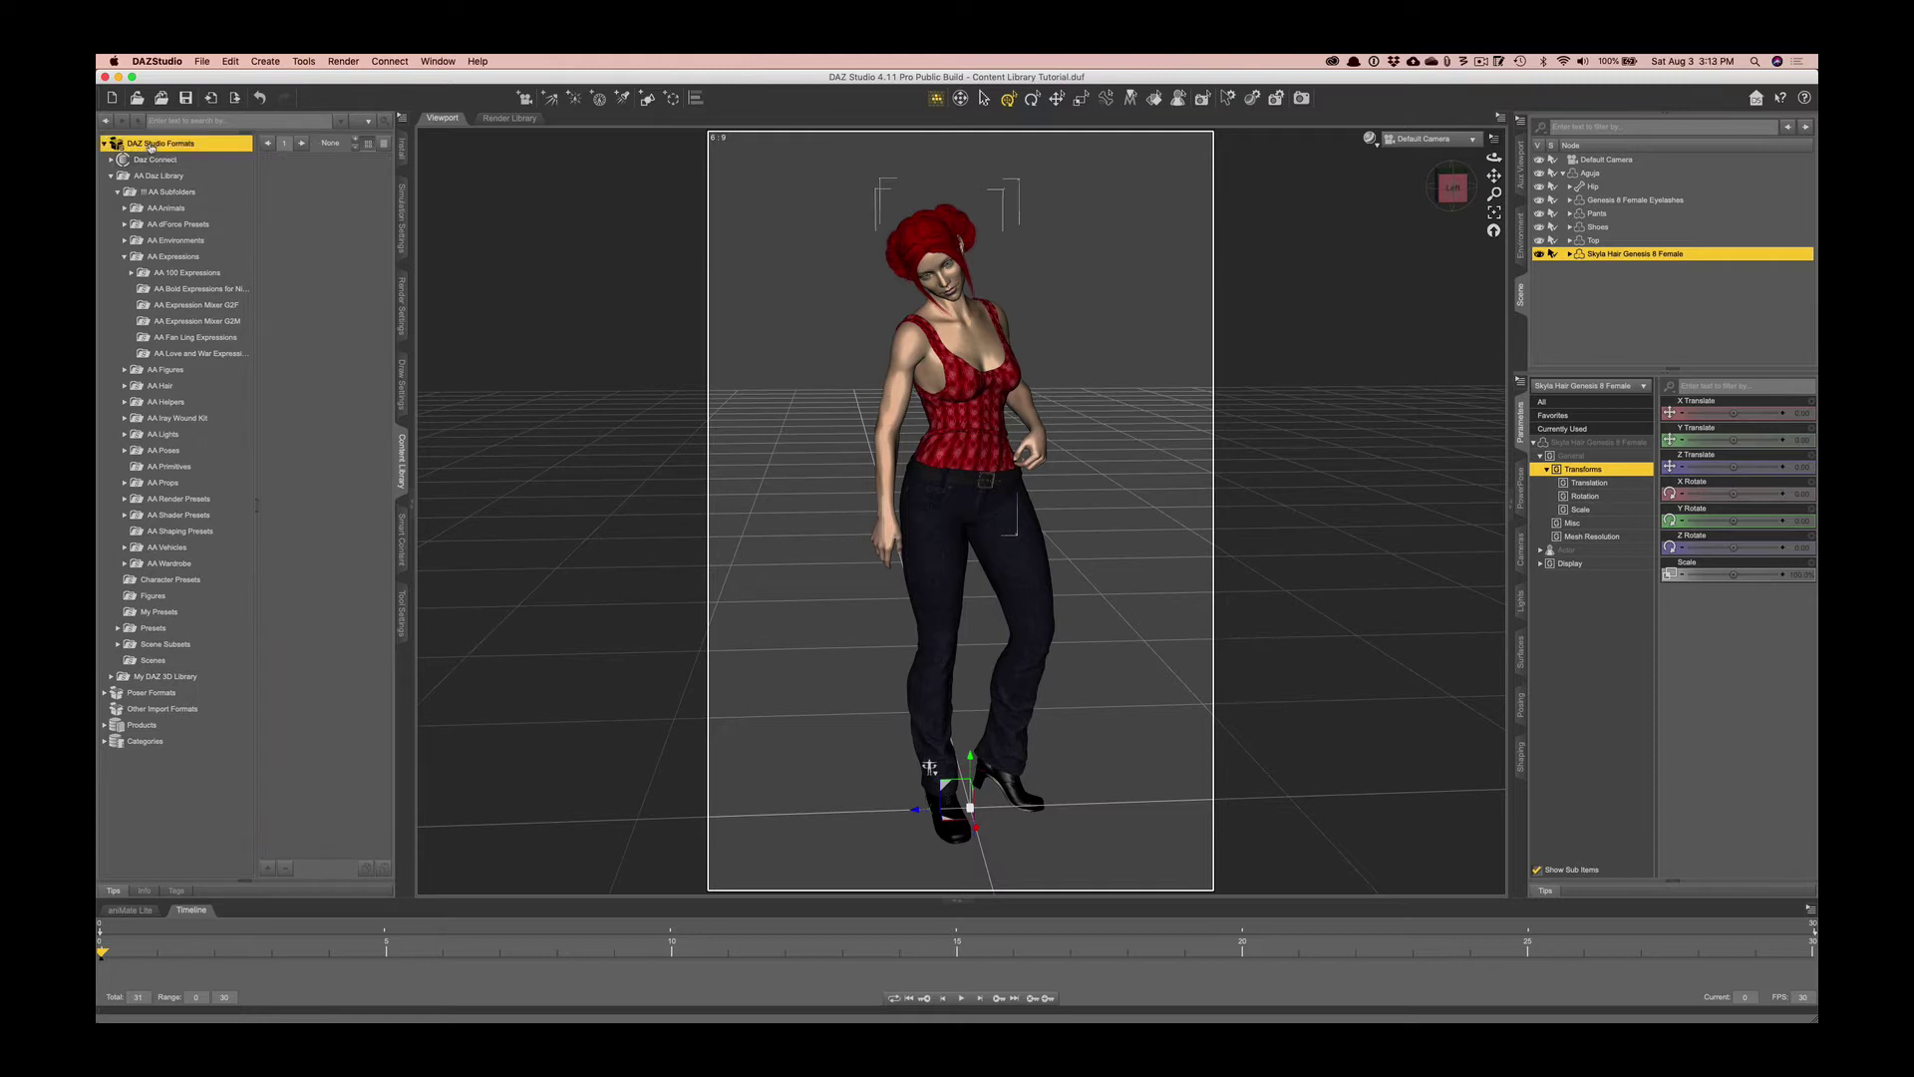
pyautogui.rightClick(152, 146)
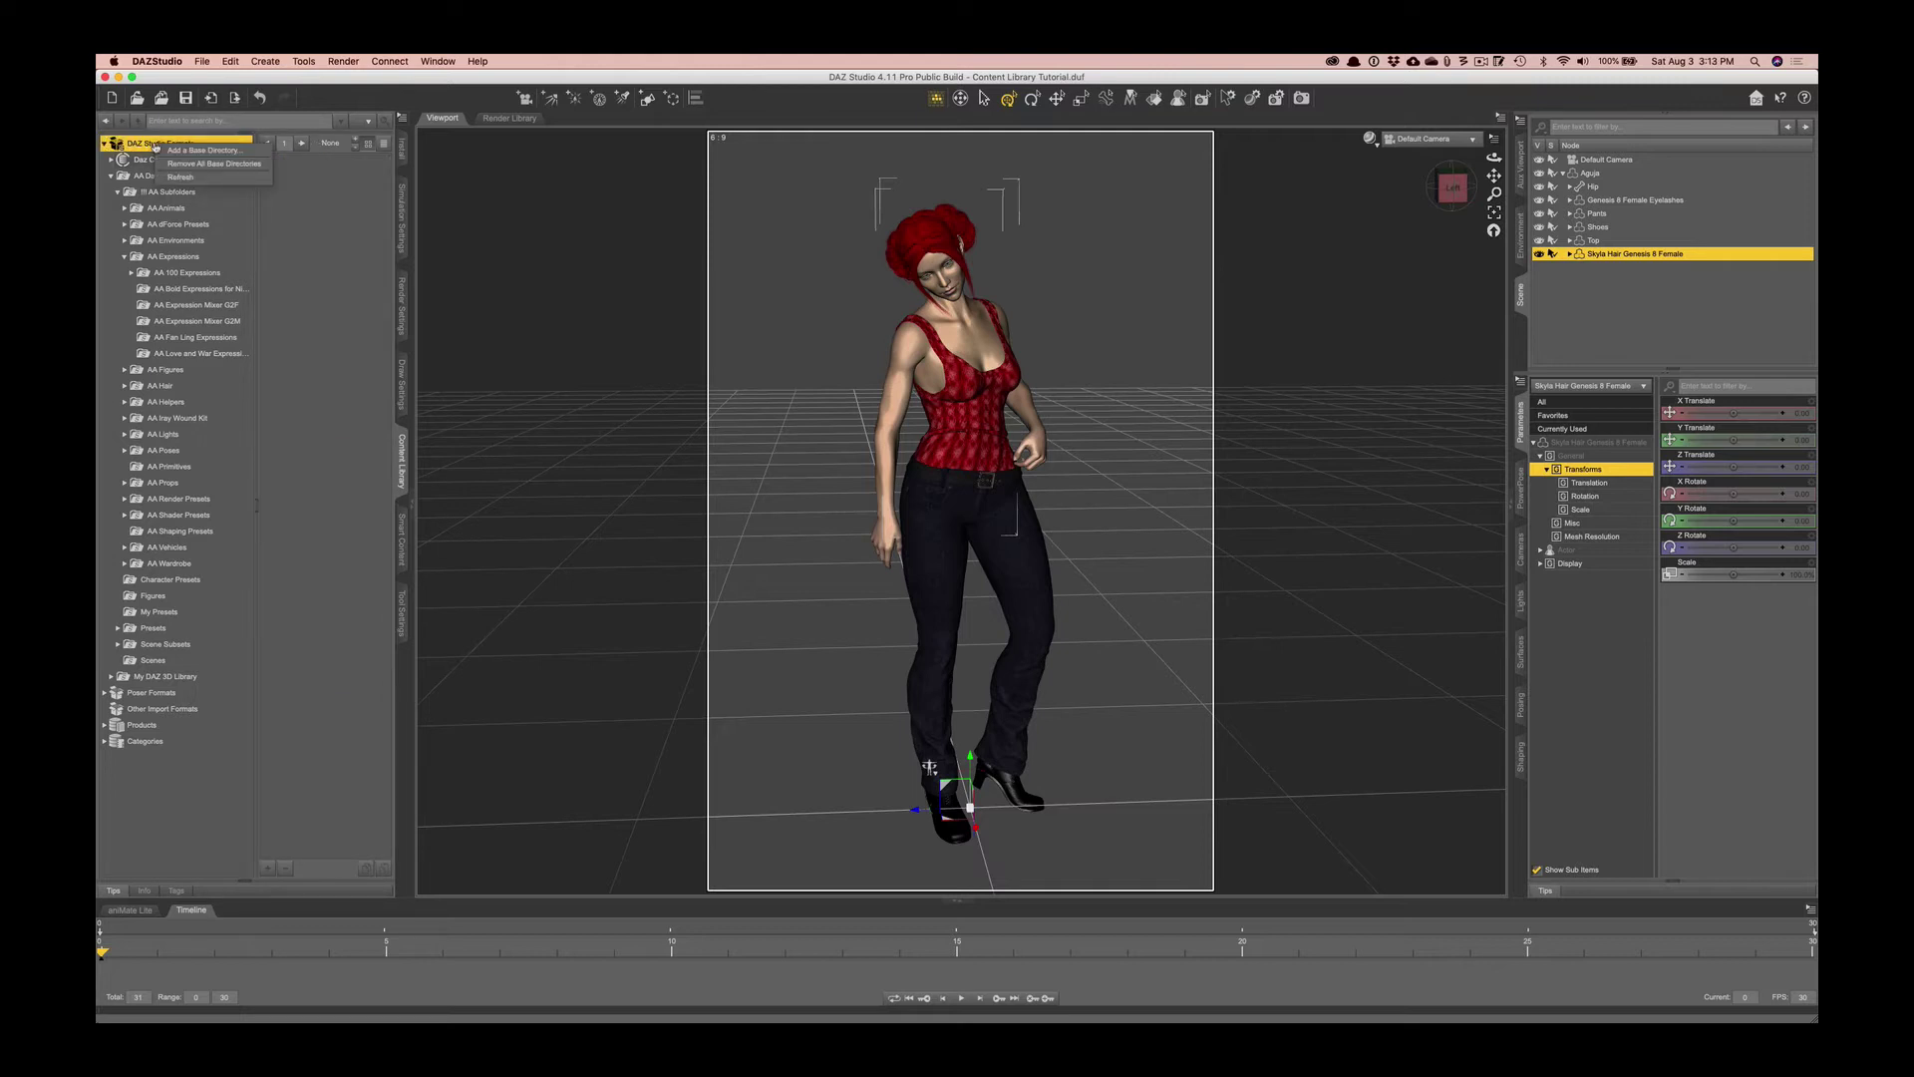
pyautogui.click(179, 178)
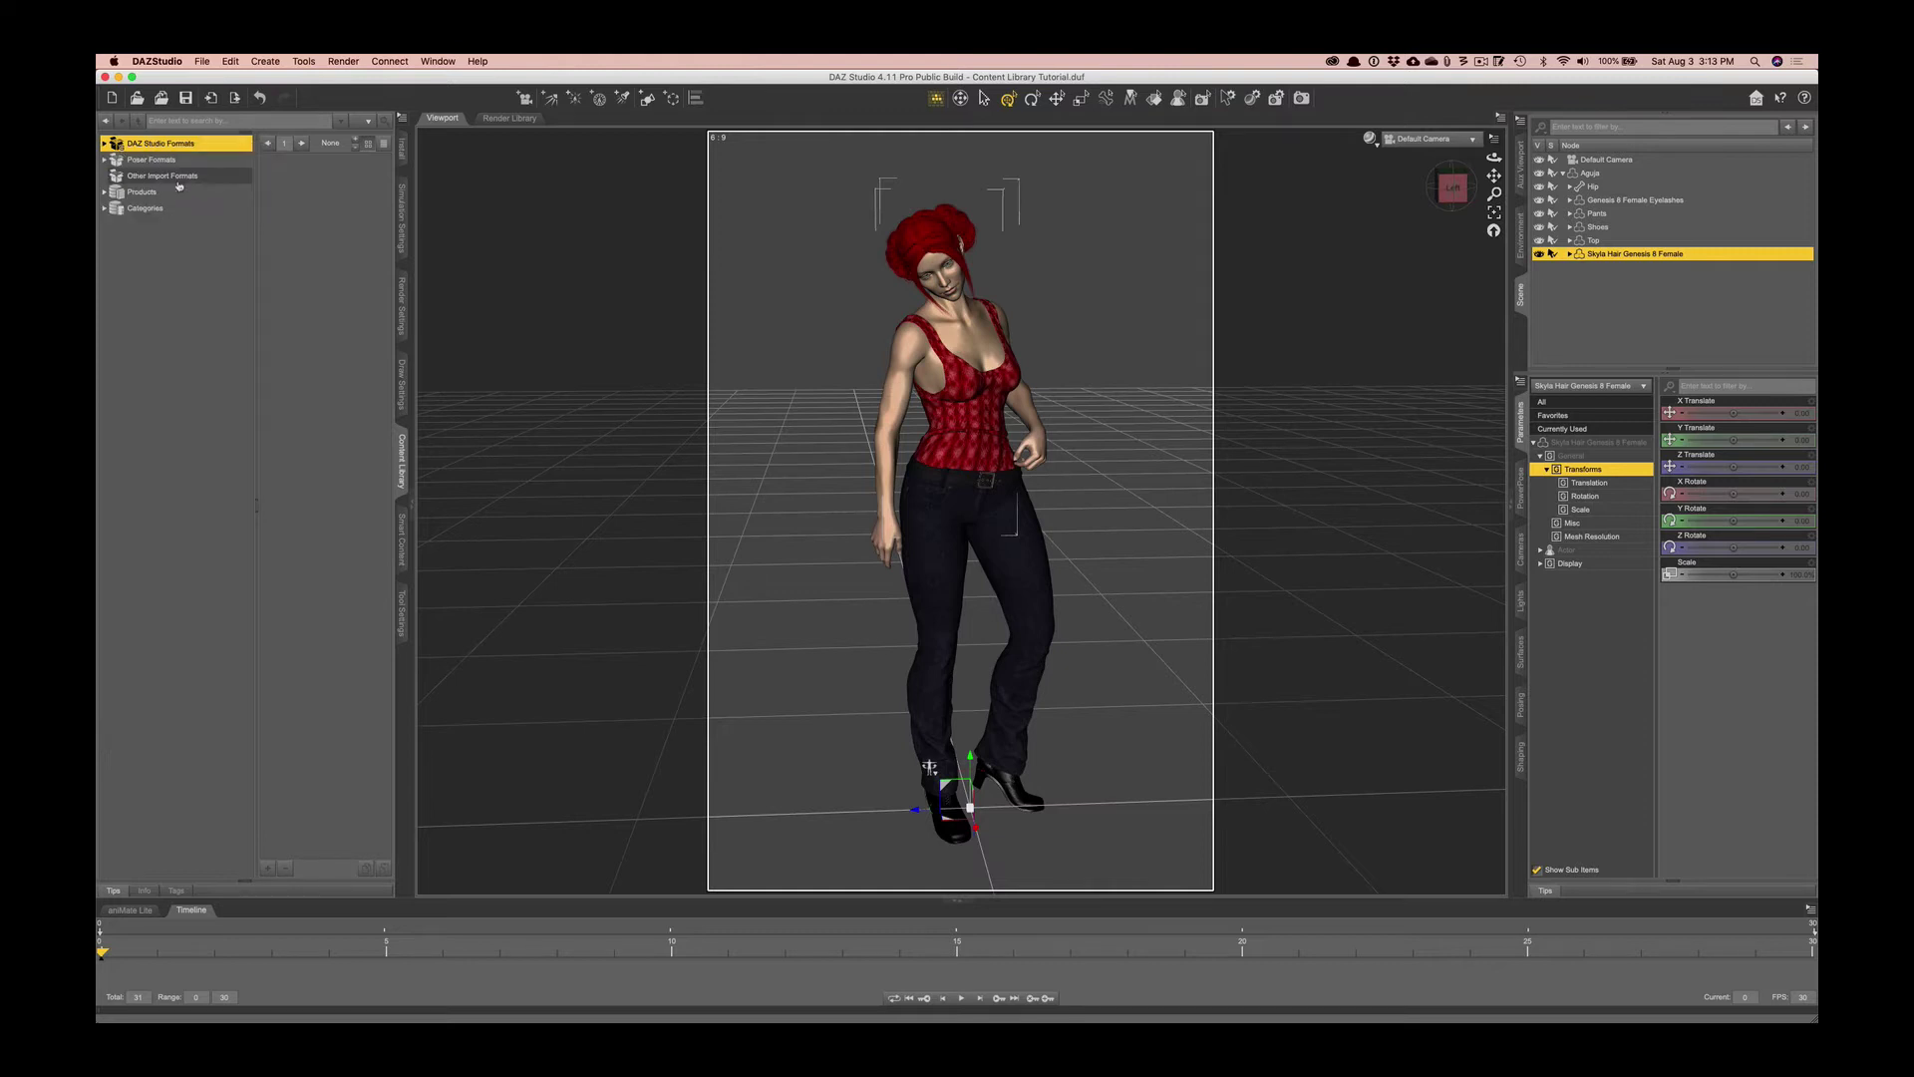
# Expand DAZ Studio Formats down to AA Daz Library, view its Figures folder, and expand the AA Subfolders folder.
pyautogui.click(104, 144)
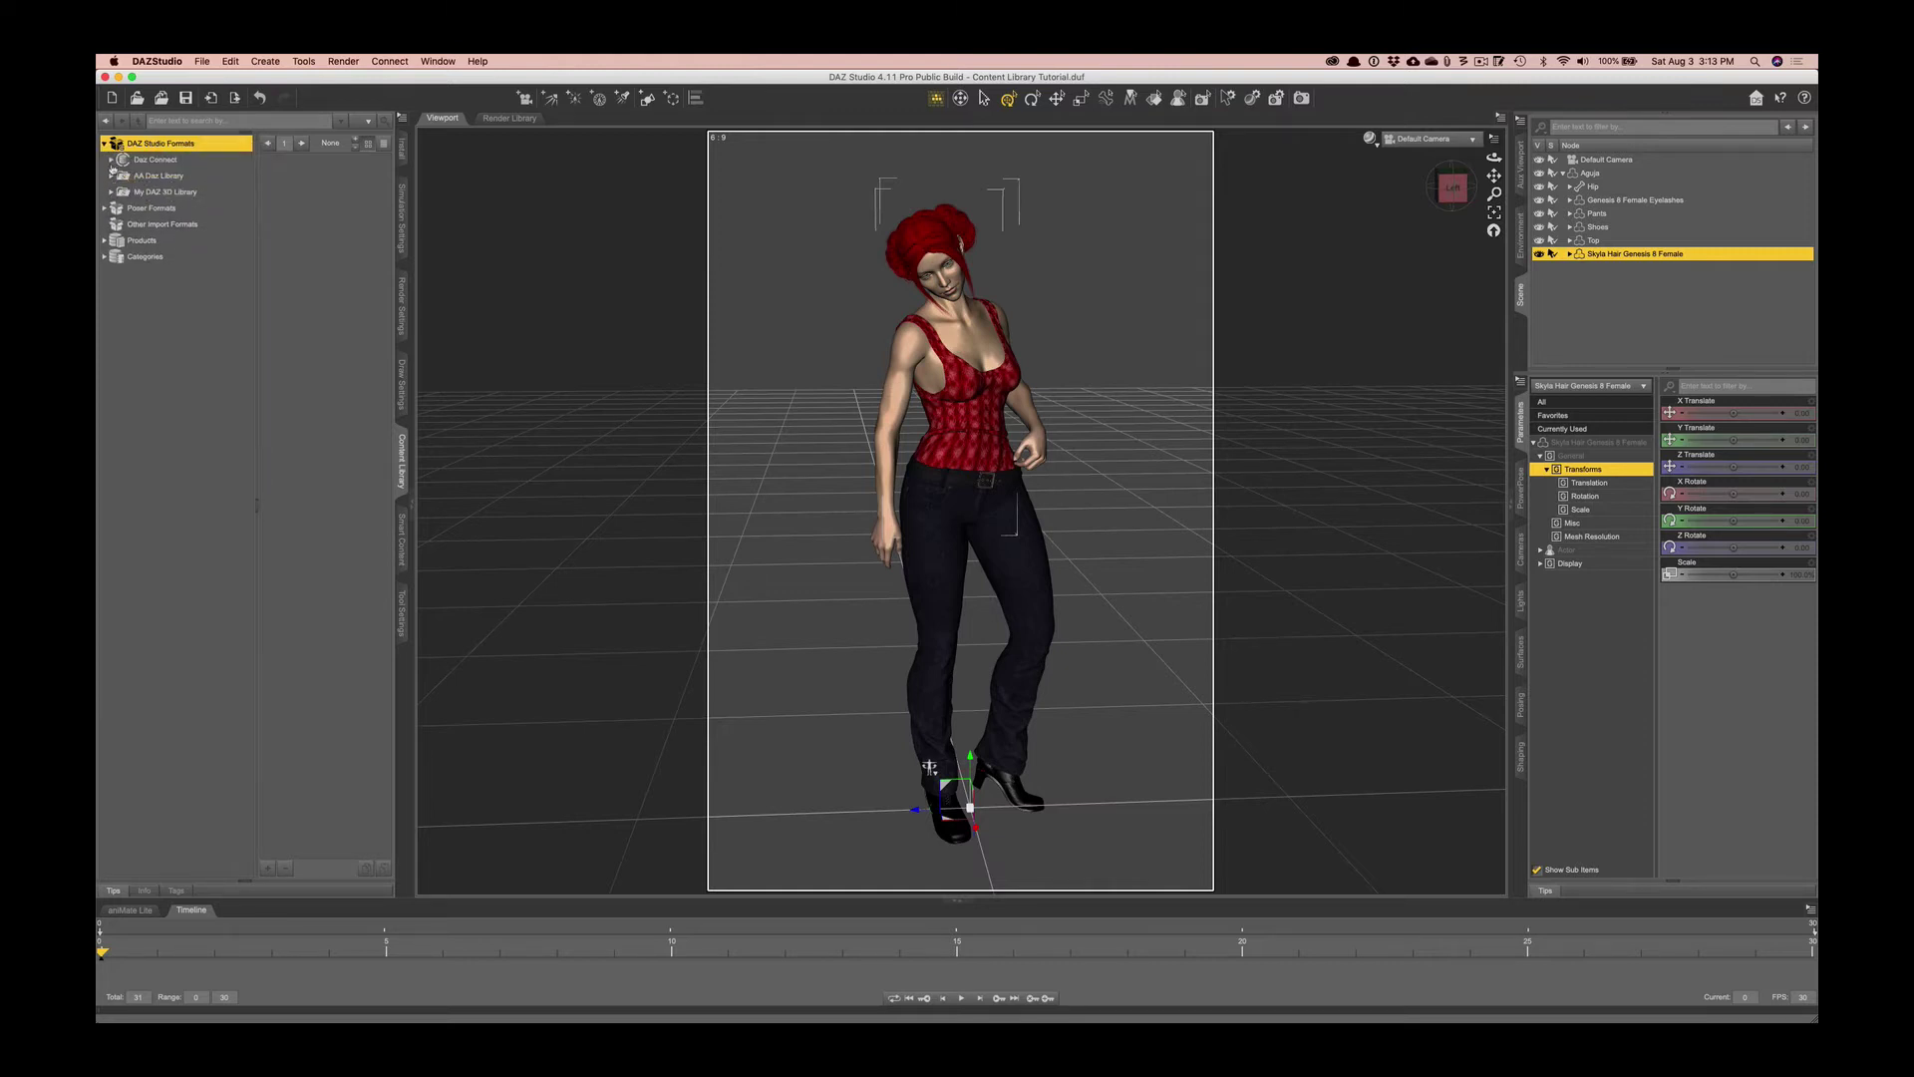
pyautogui.click(112, 176)
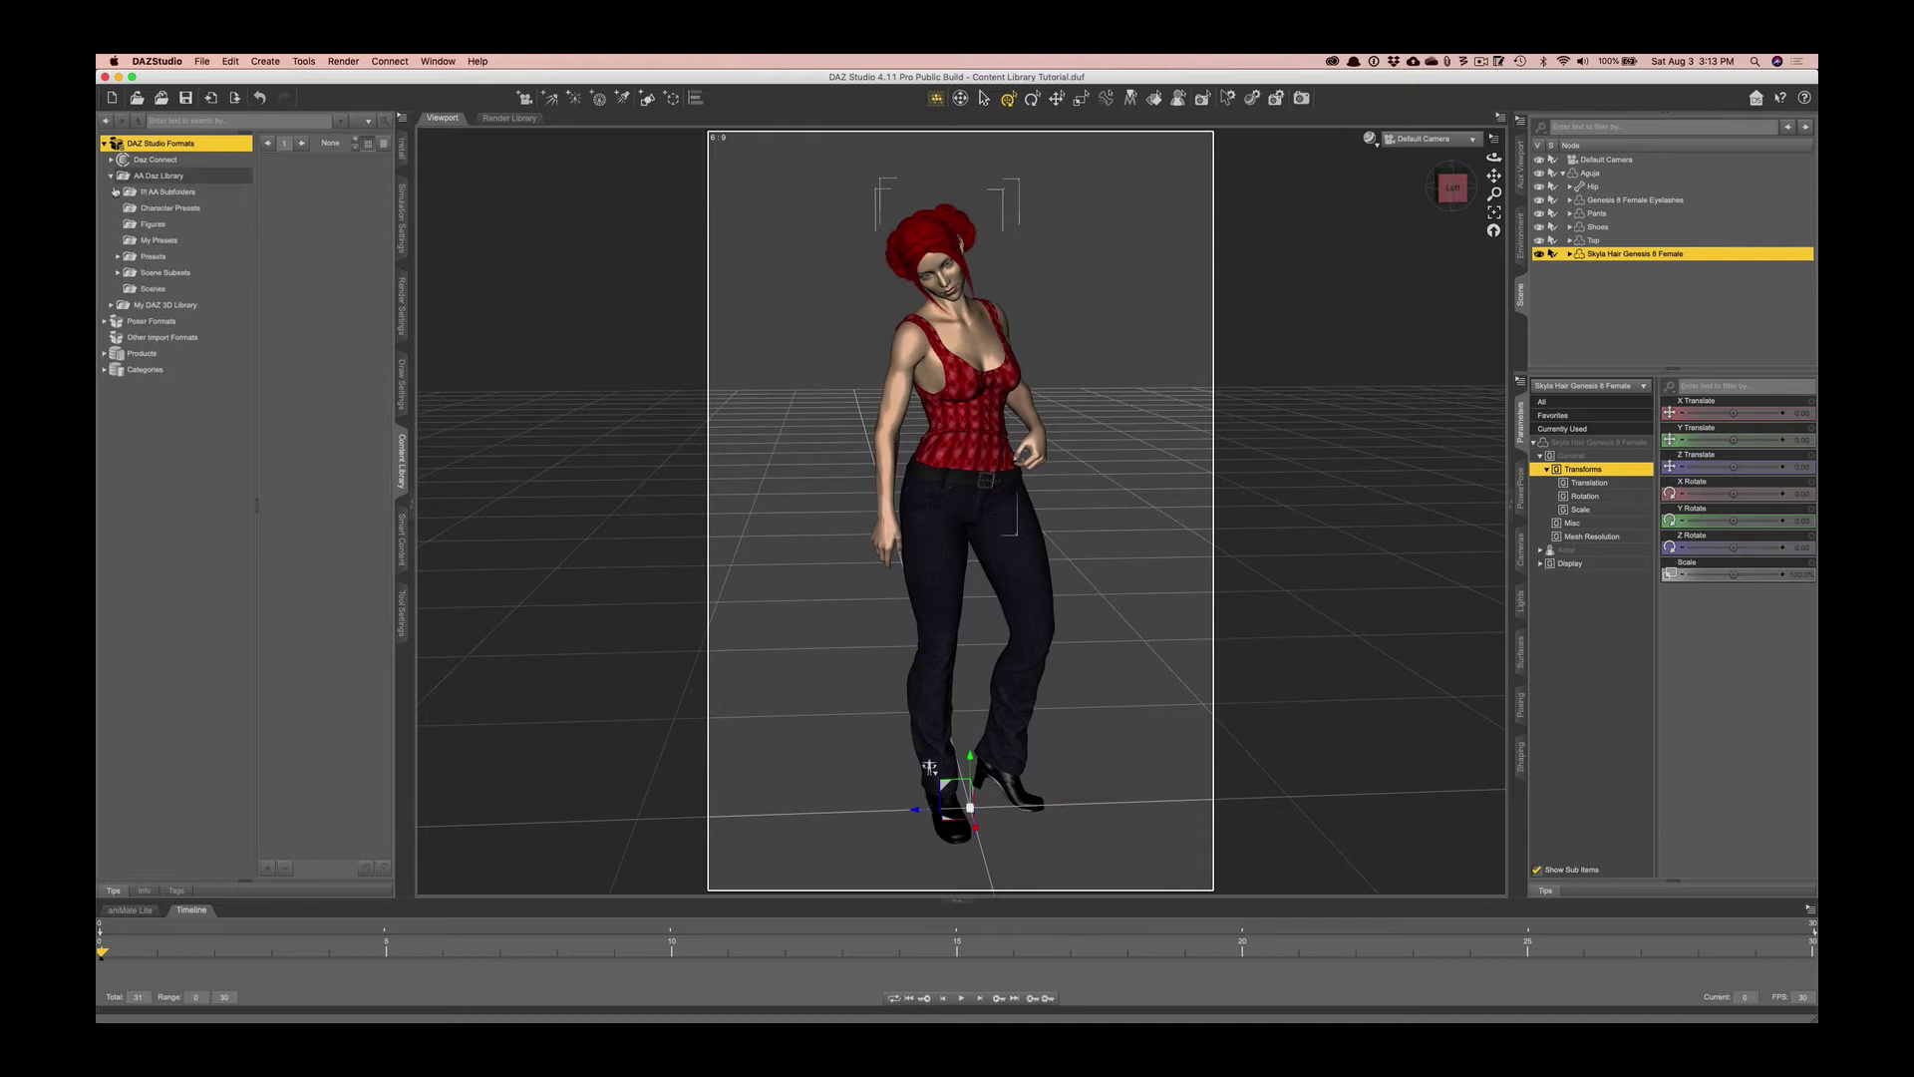
pyautogui.click(133, 227)
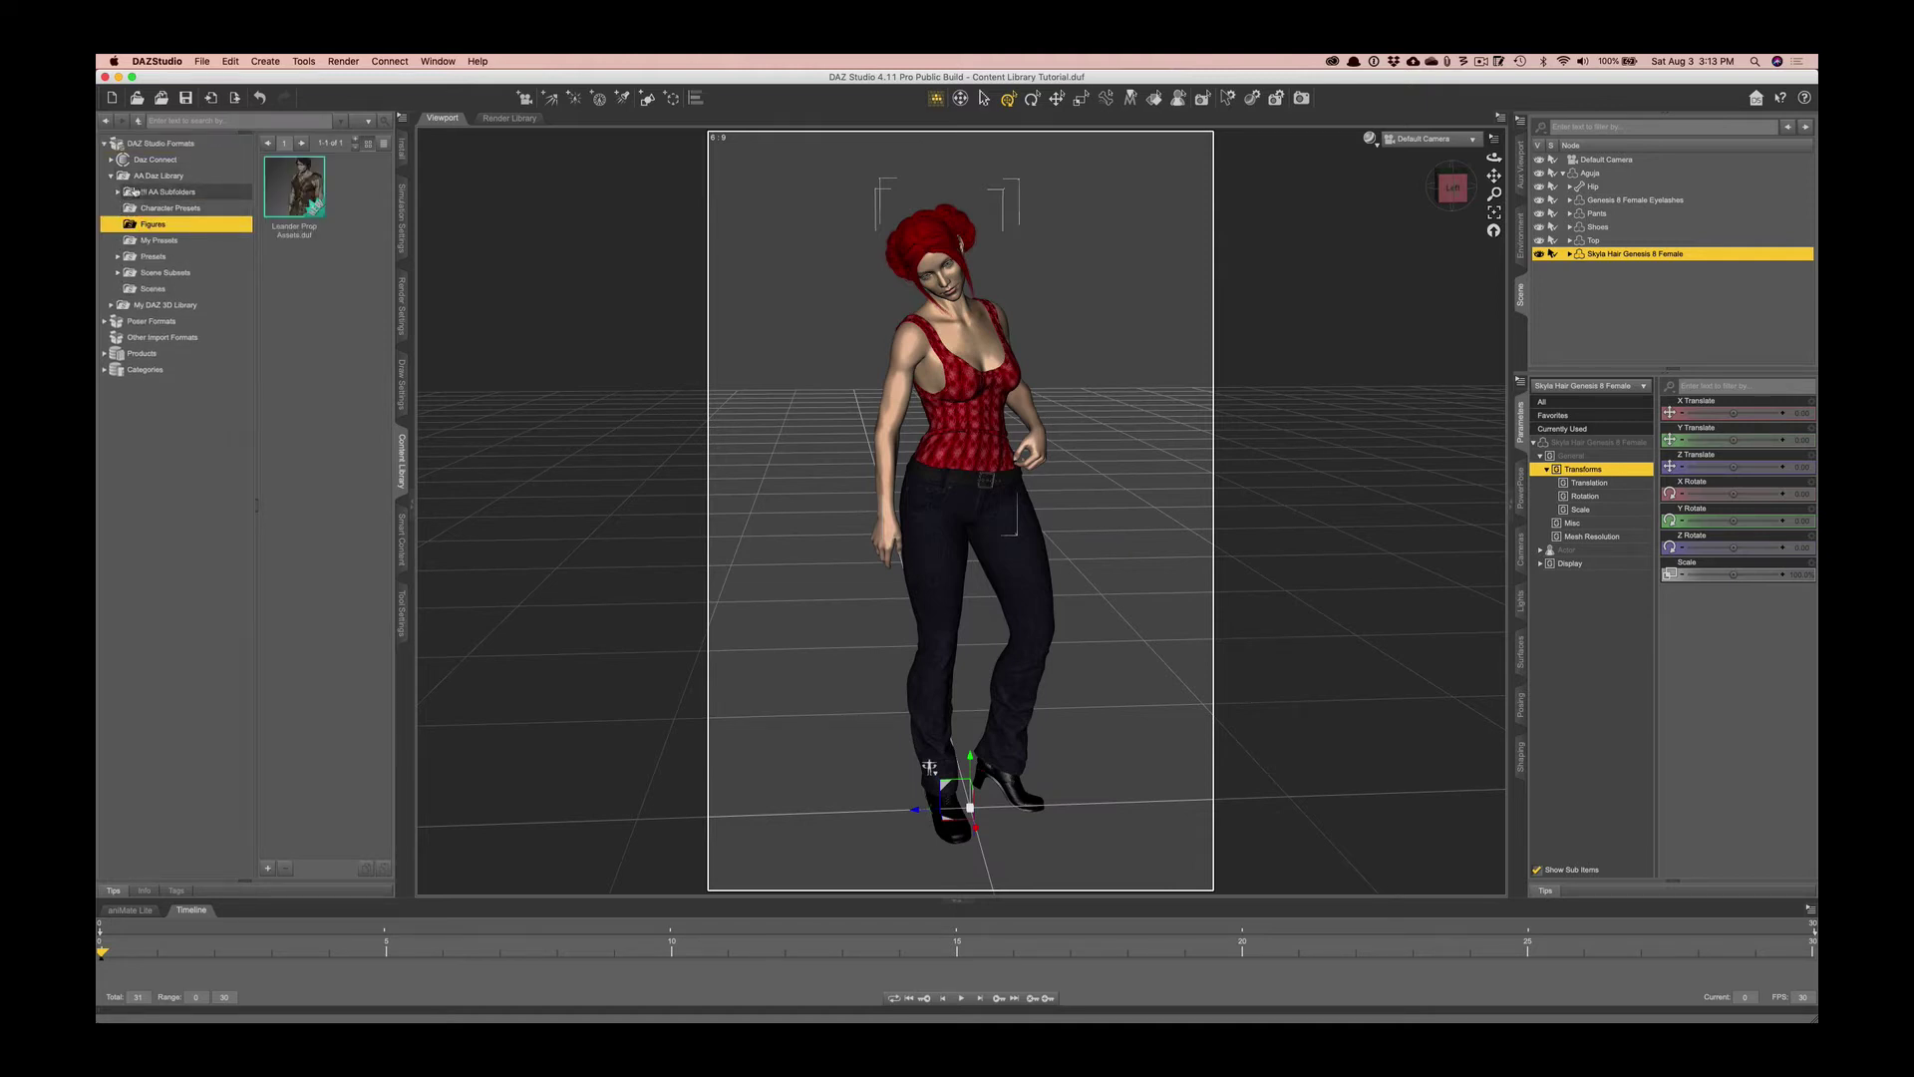
pyautogui.click(119, 191)
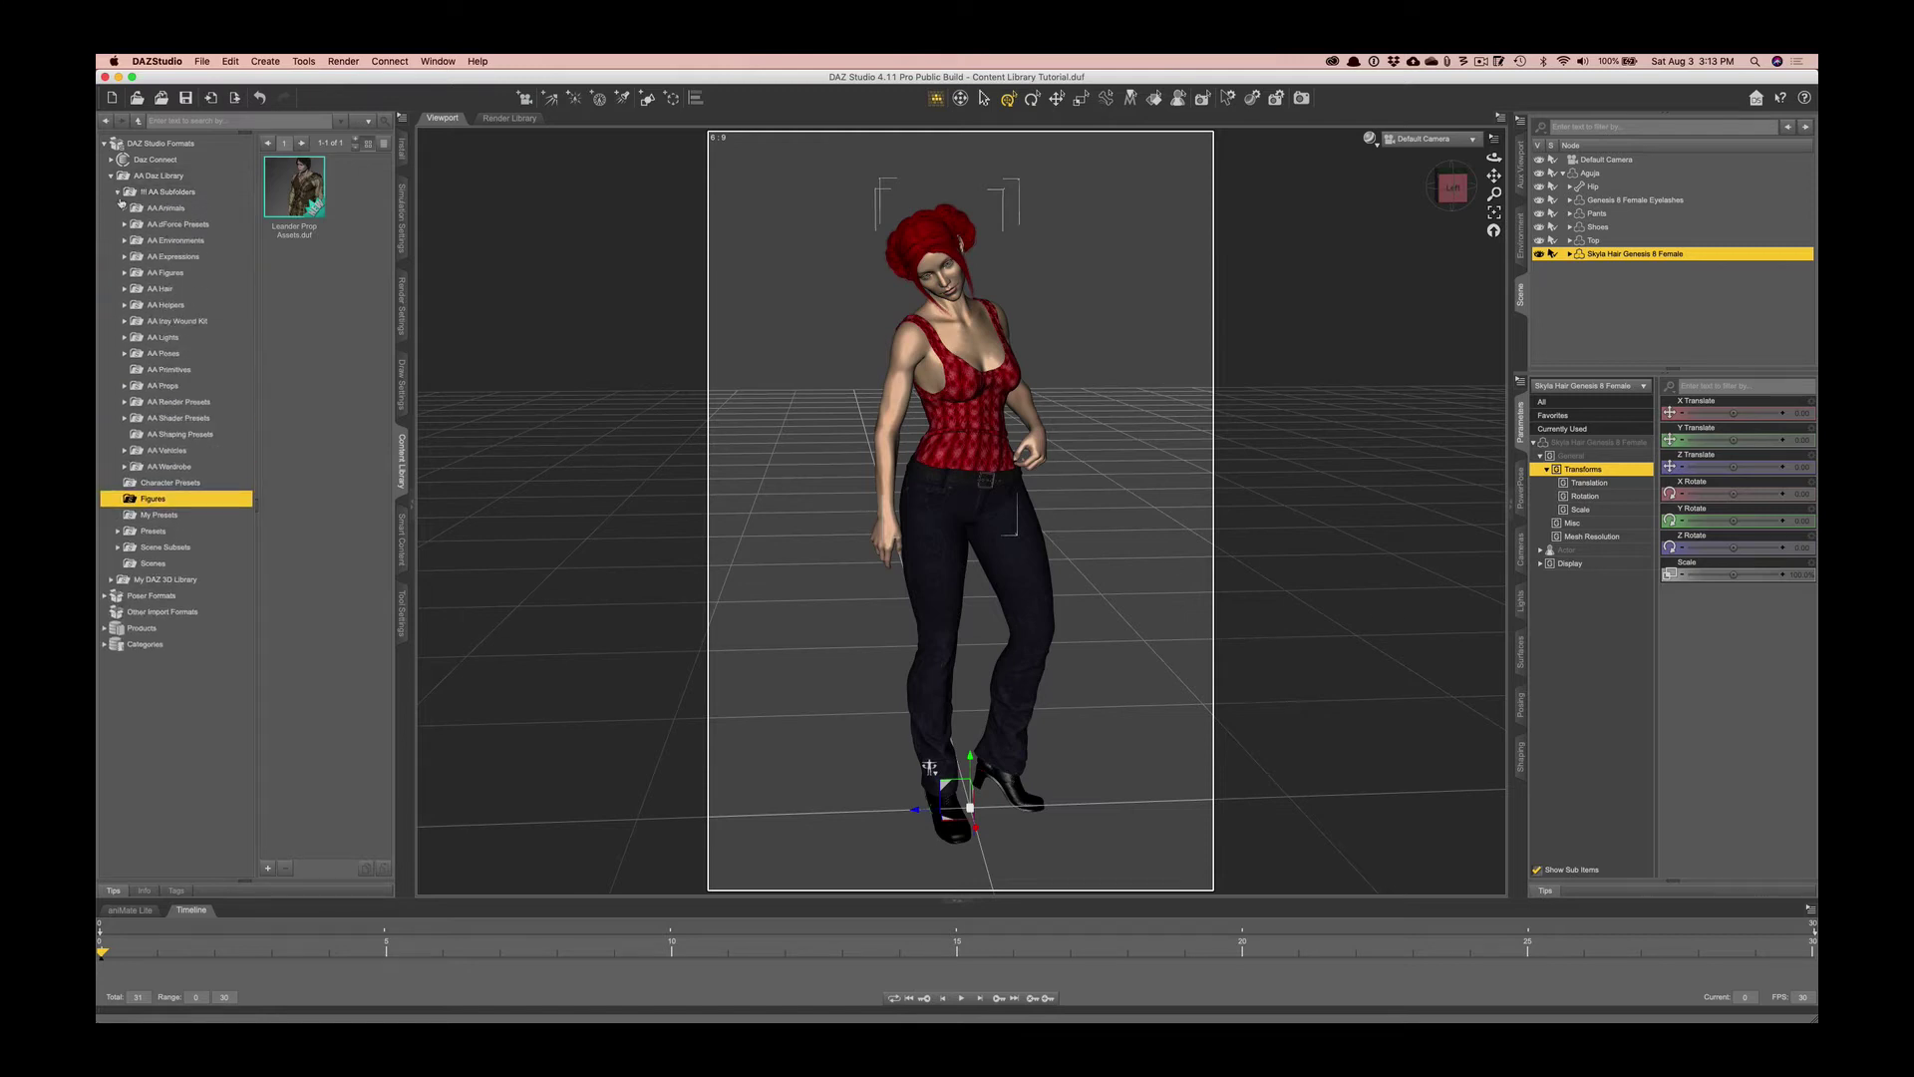
# Refresh only the AA Daz Library base directory.
pyautogui.rightClick(155, 273)
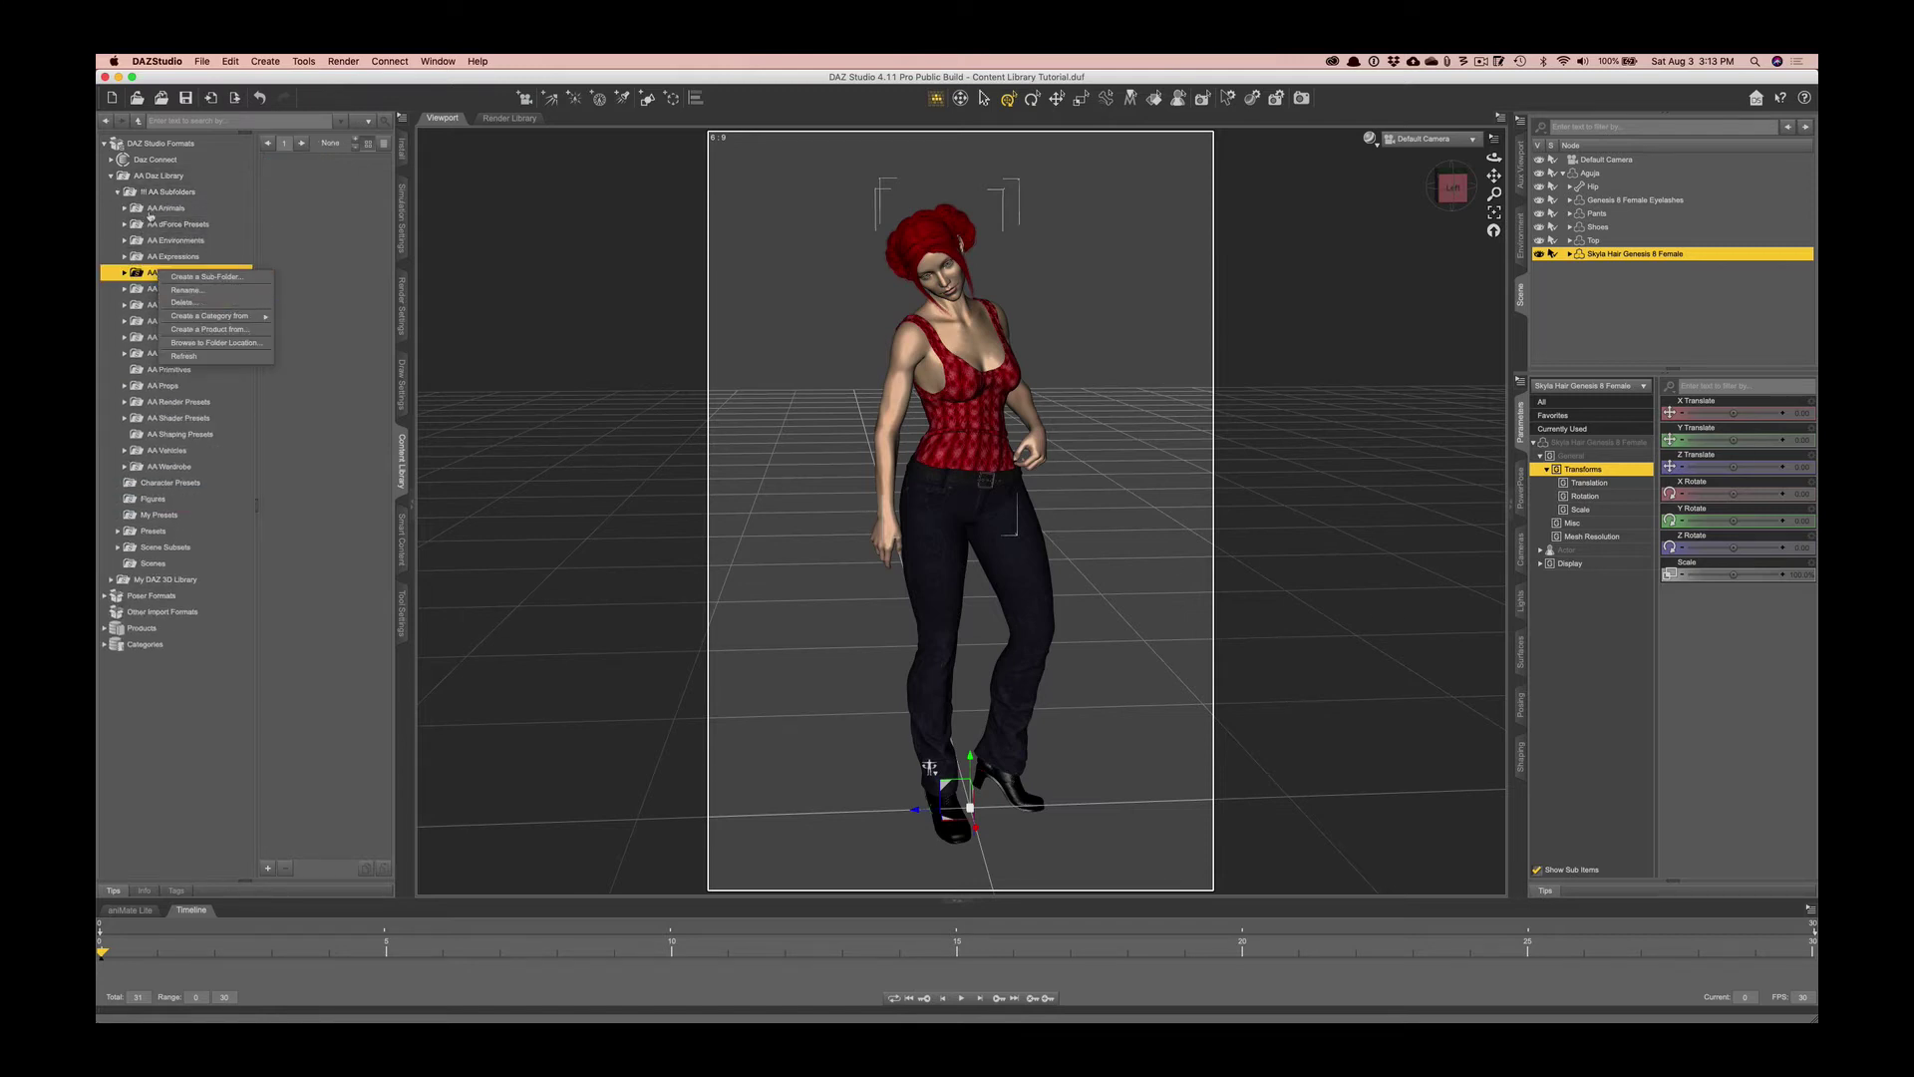
pyautogui.click(154, 176)
pyautogui.click(153, 177)
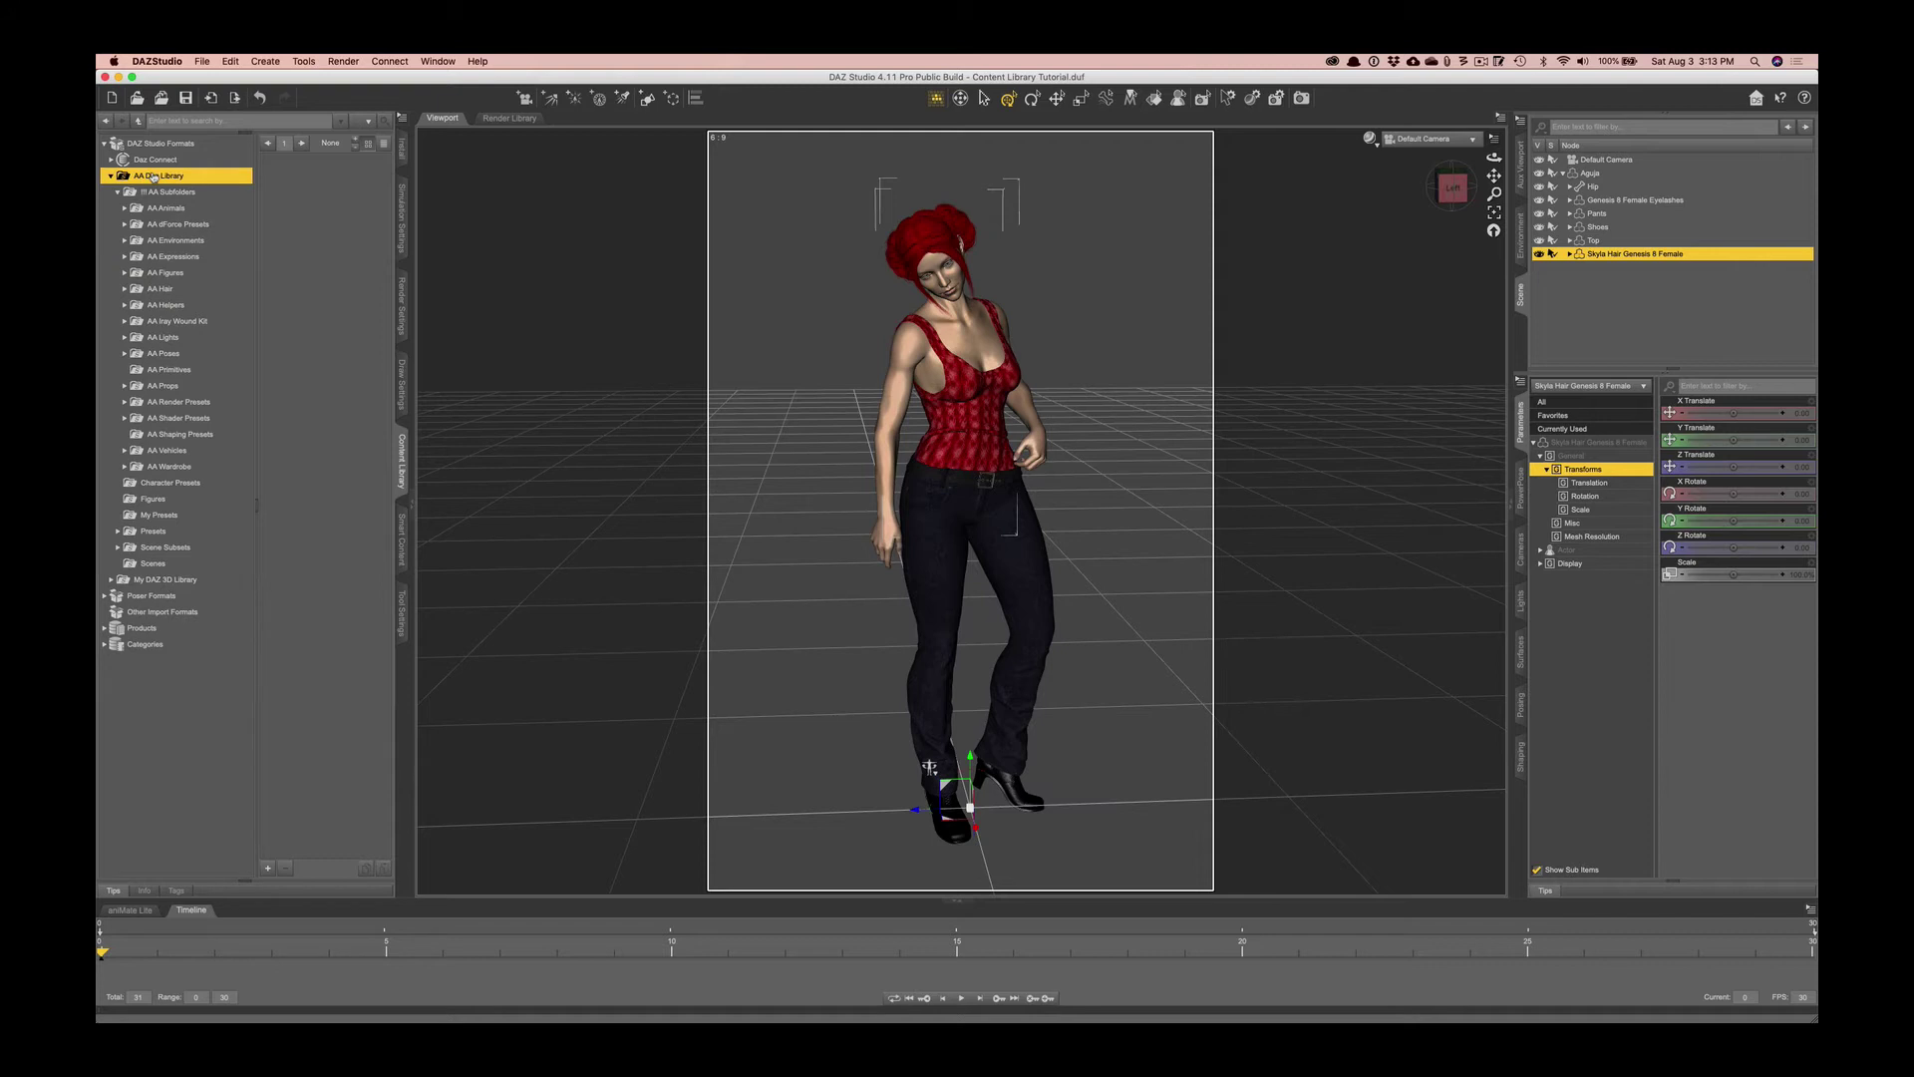
pyautogui.rightClick(154, 176)
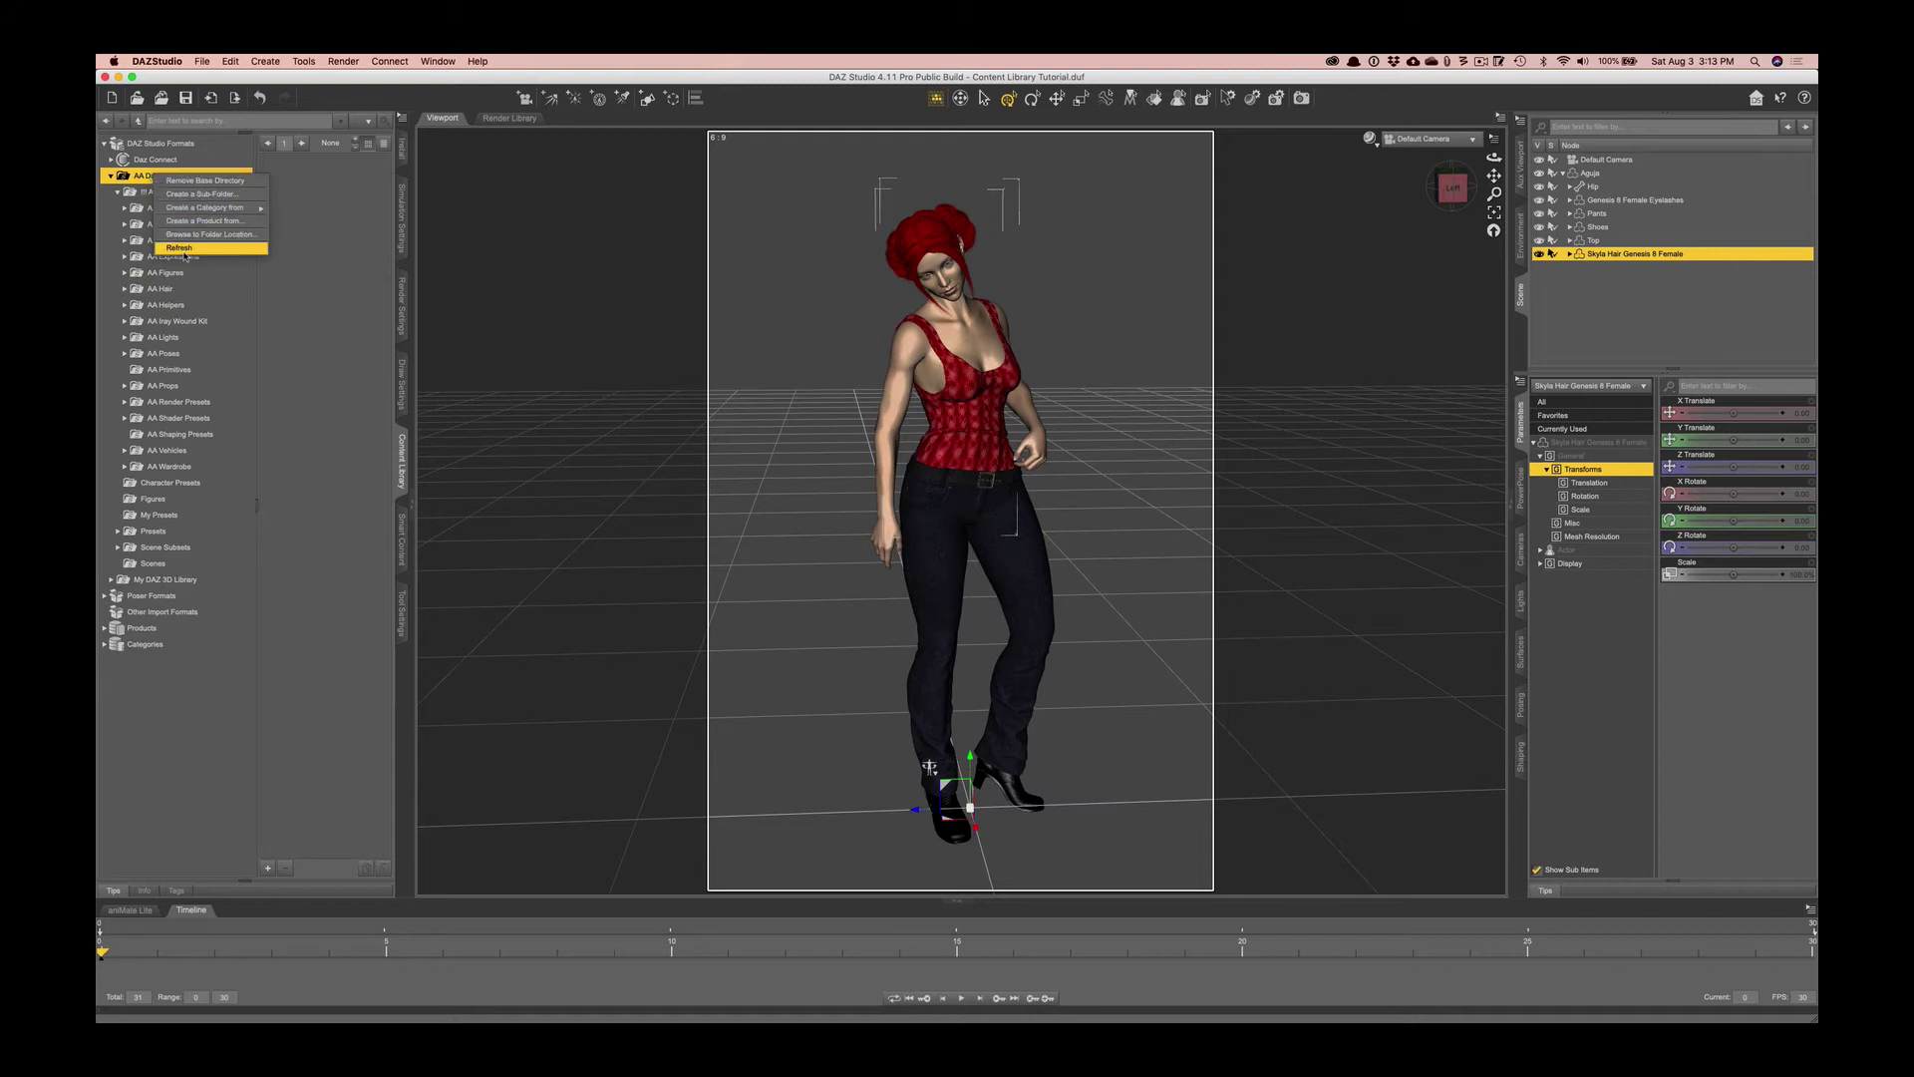
pyautogui.click(182, 250)
# Examine the Scan Known Directories for Files options and close the dialog without scanning.
pyautogui.click(401, 120)
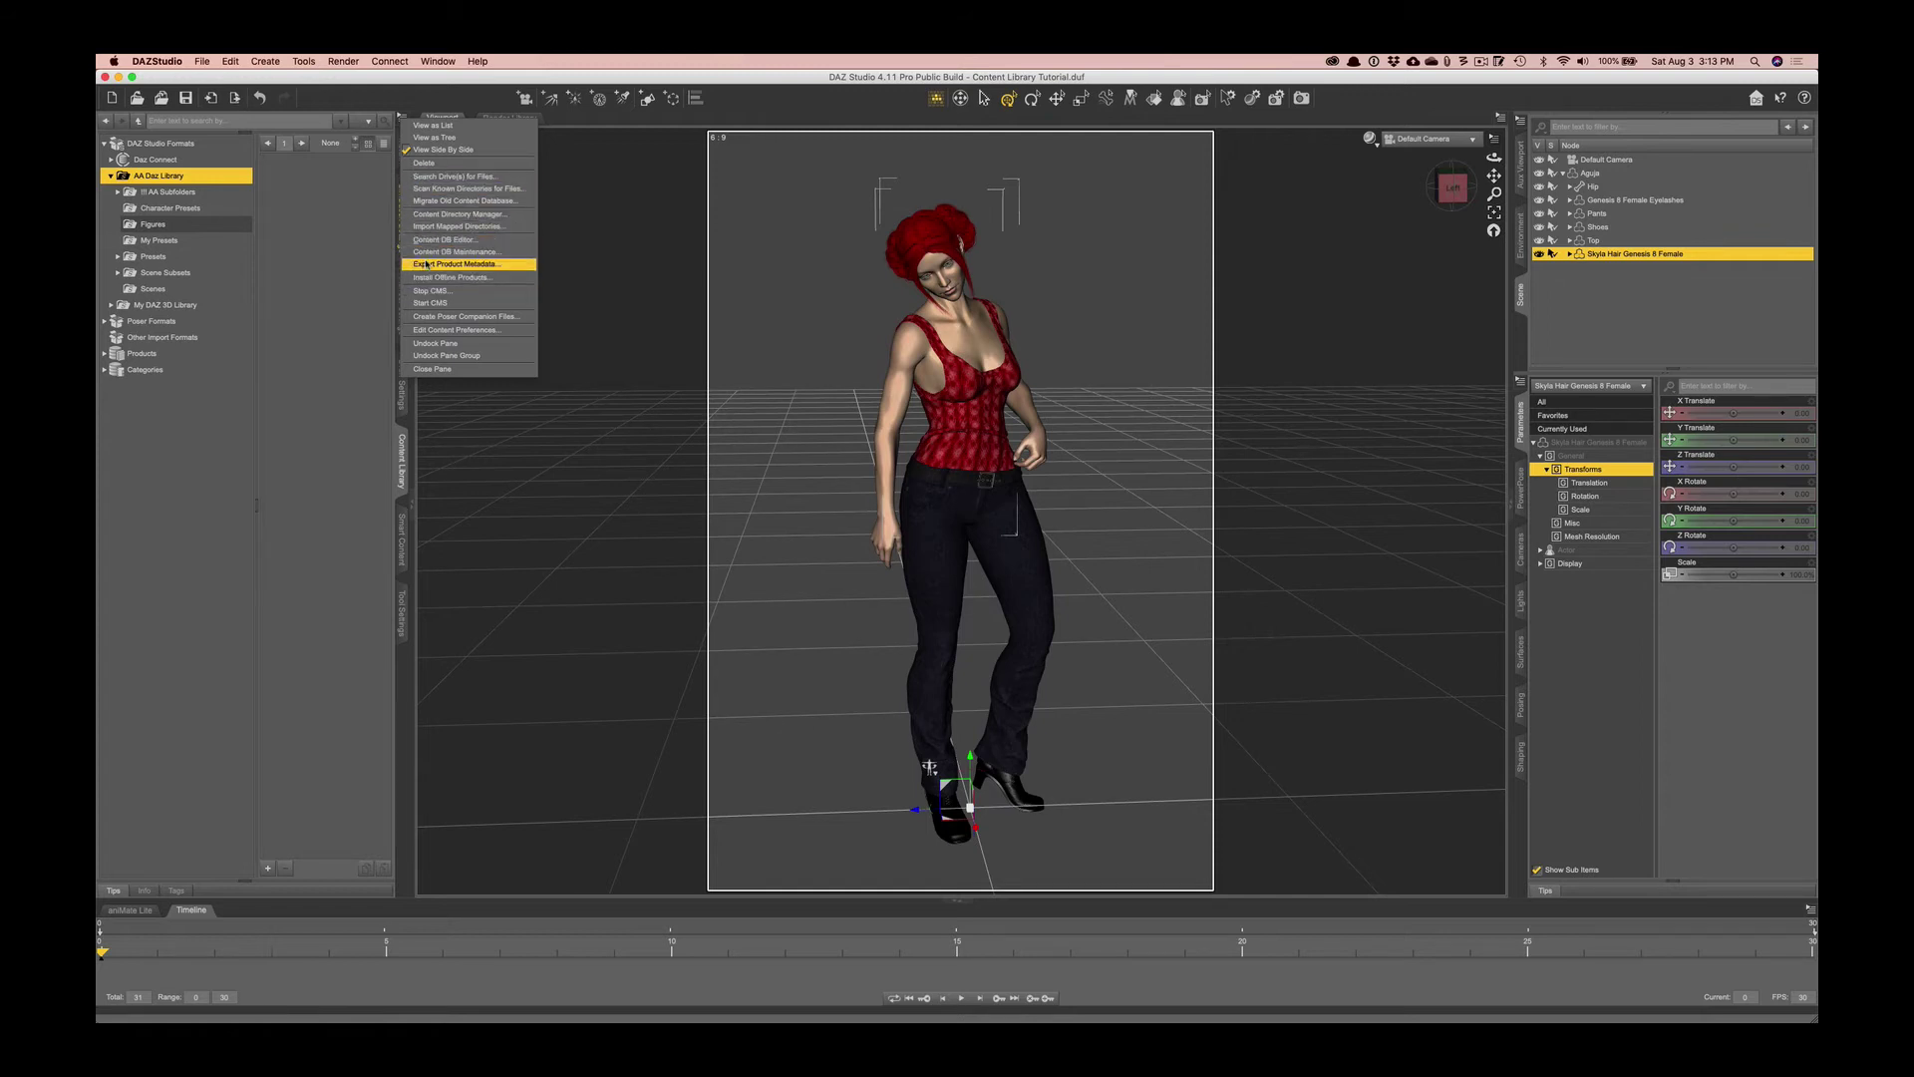
pyautogui.click(469, 189)
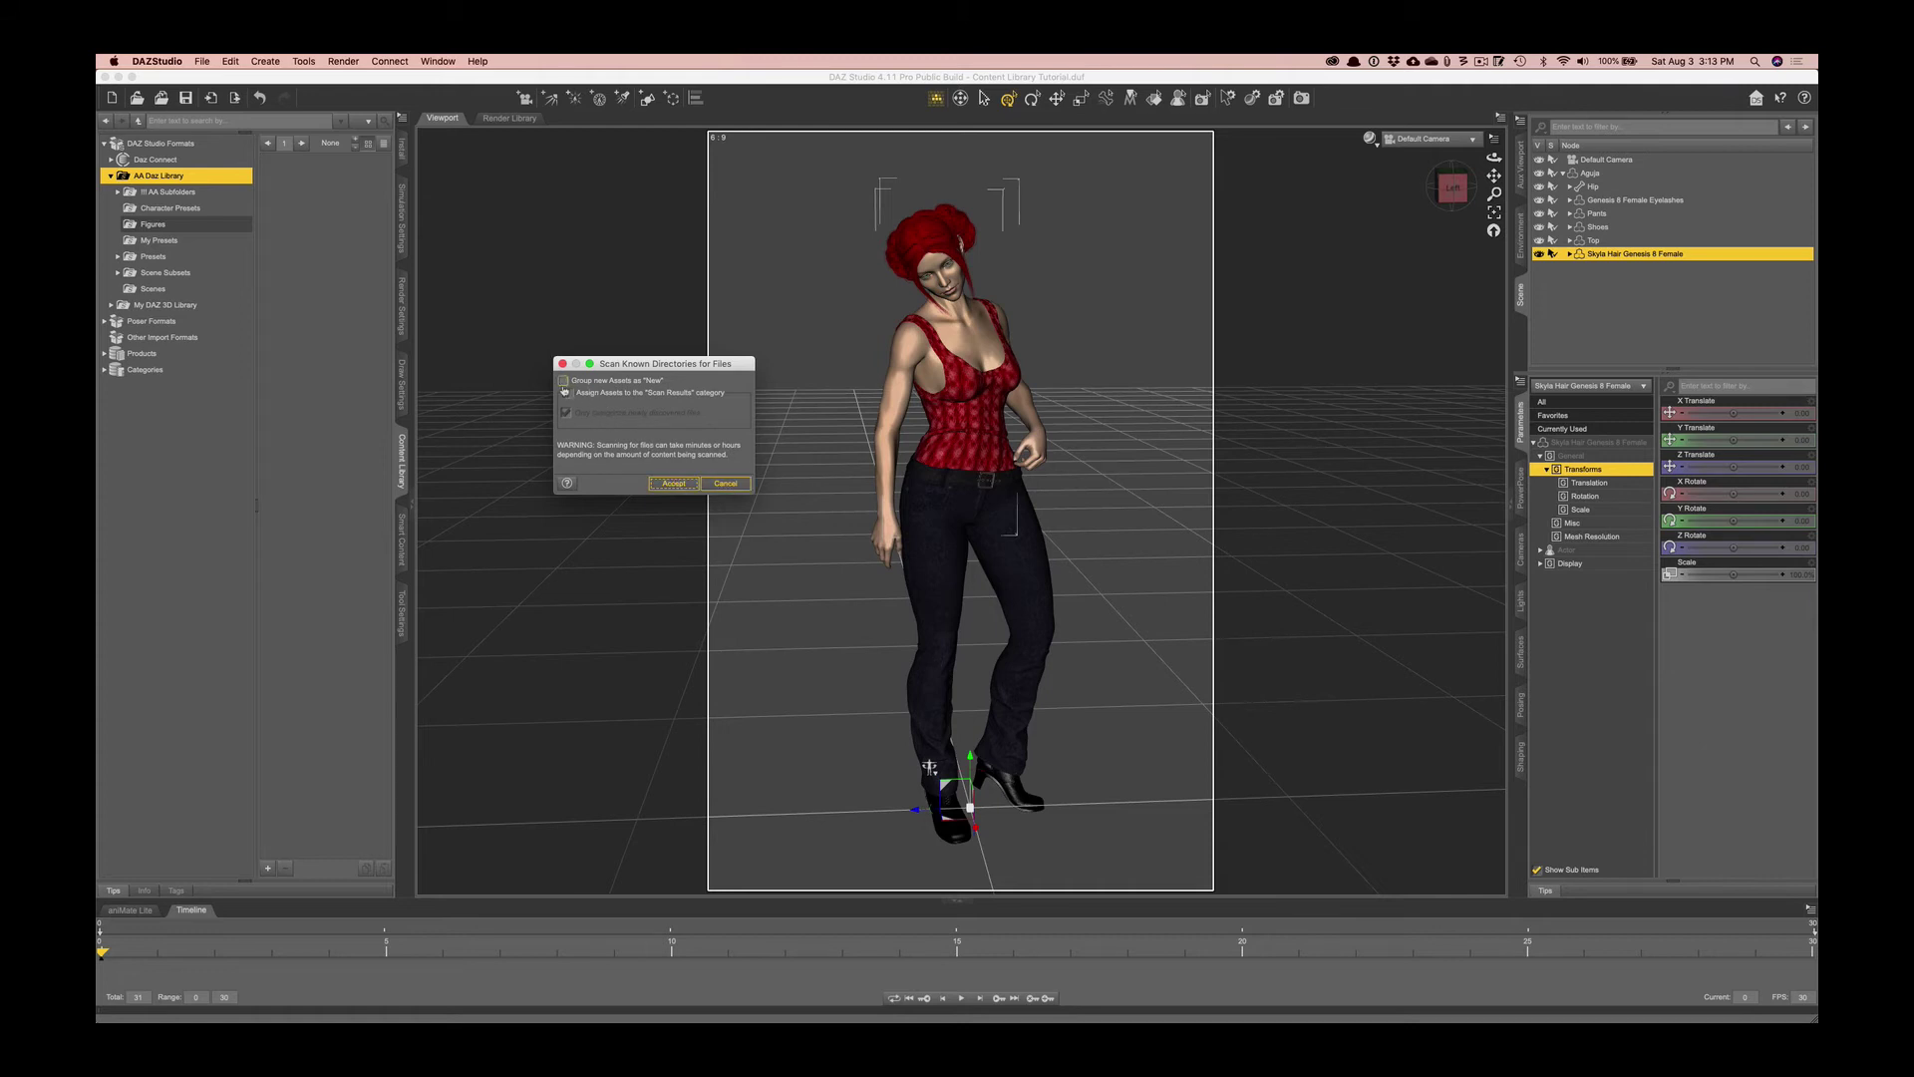
pyautogui.click(725, 486)
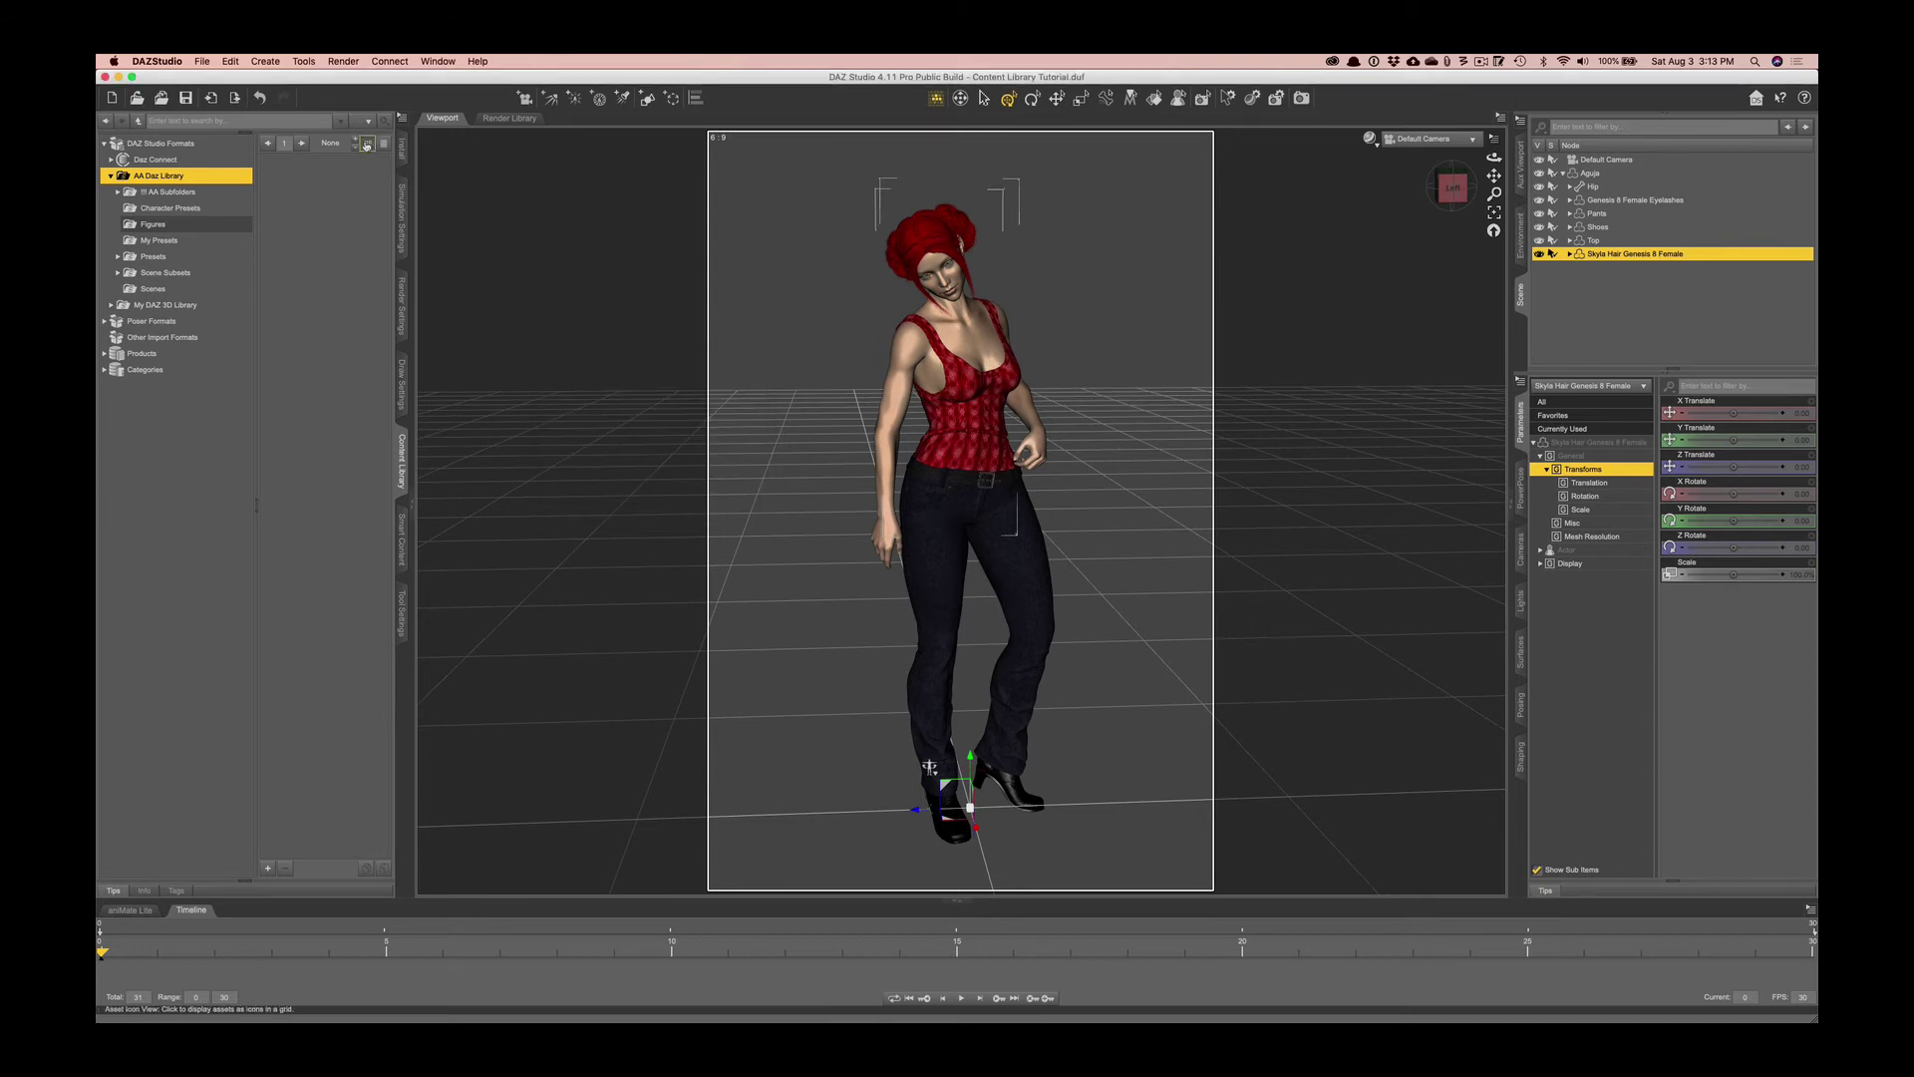
# Bring up Content Database Maintenance, enable and disable the Re-Import Metadata option, and cancel without running any maintenance.
pyautogui.click(402, 121)
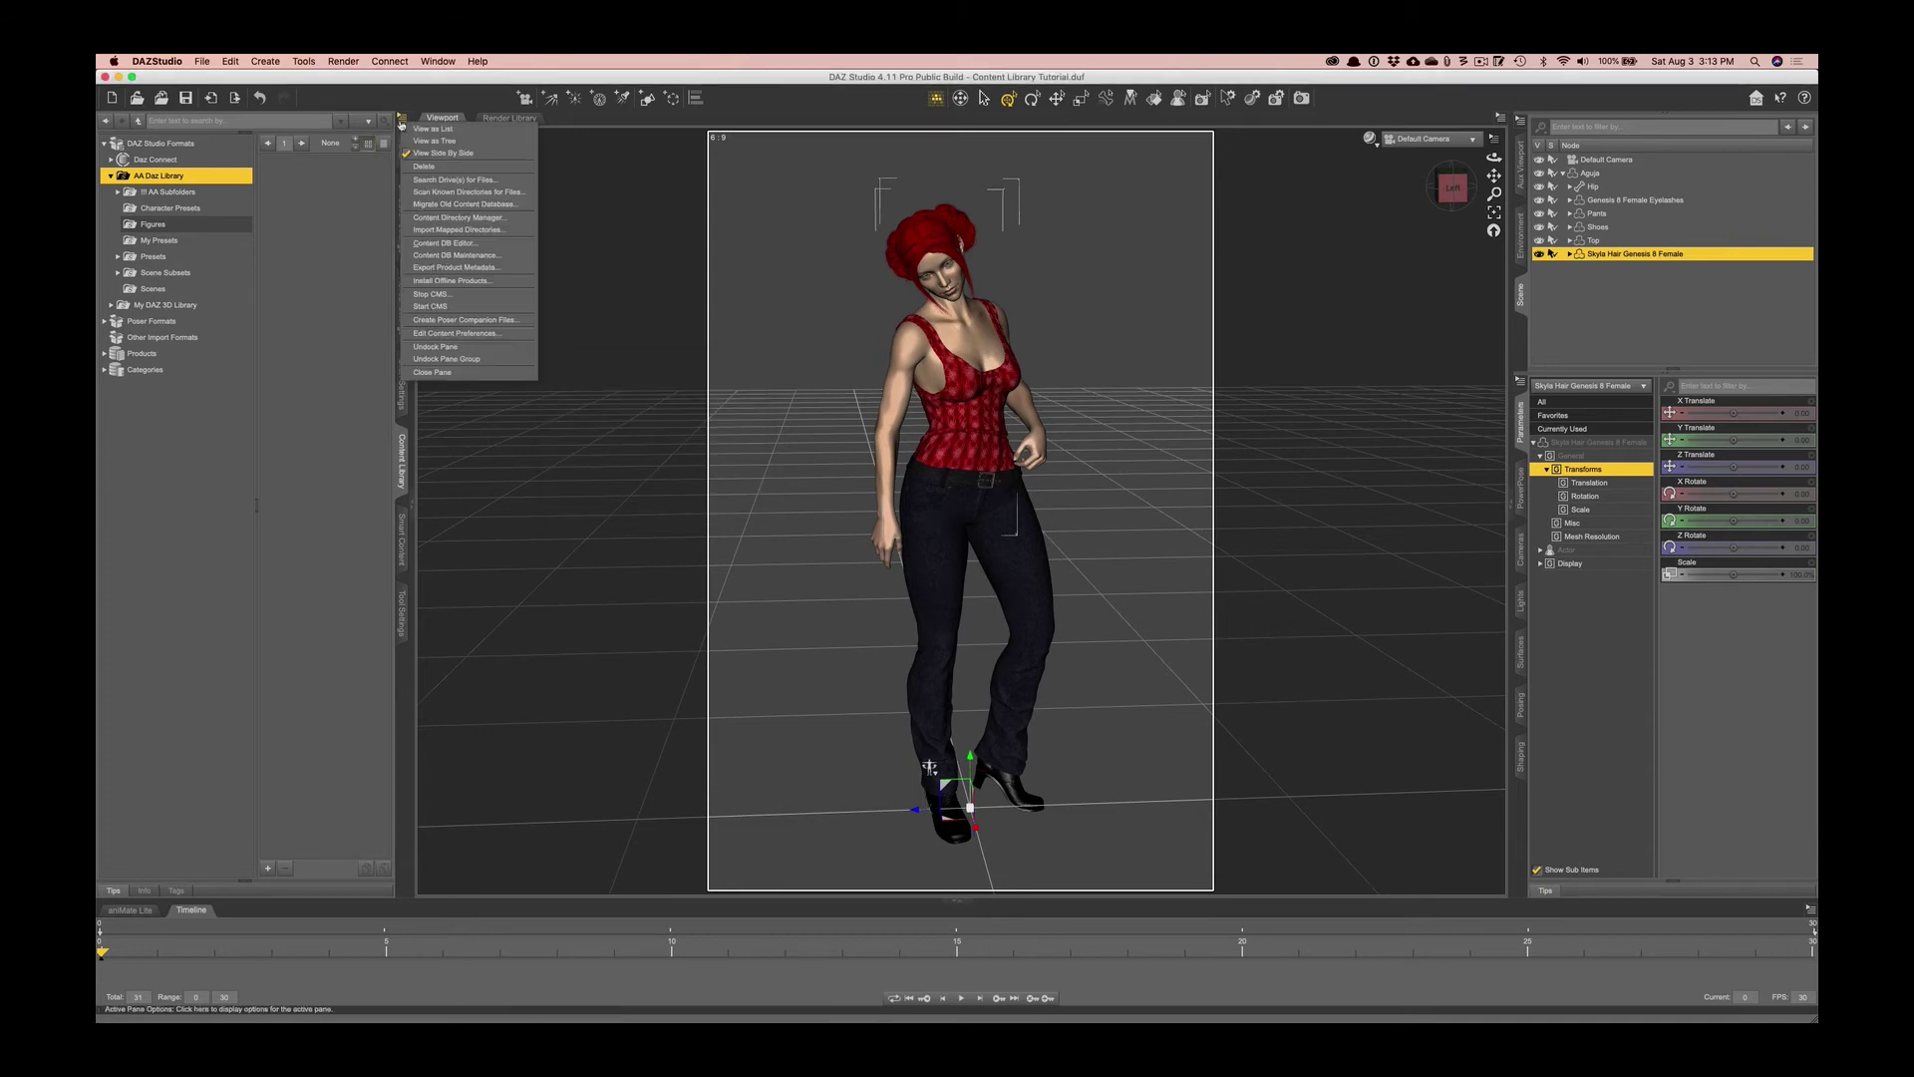
pyautogui.click(448, 258)
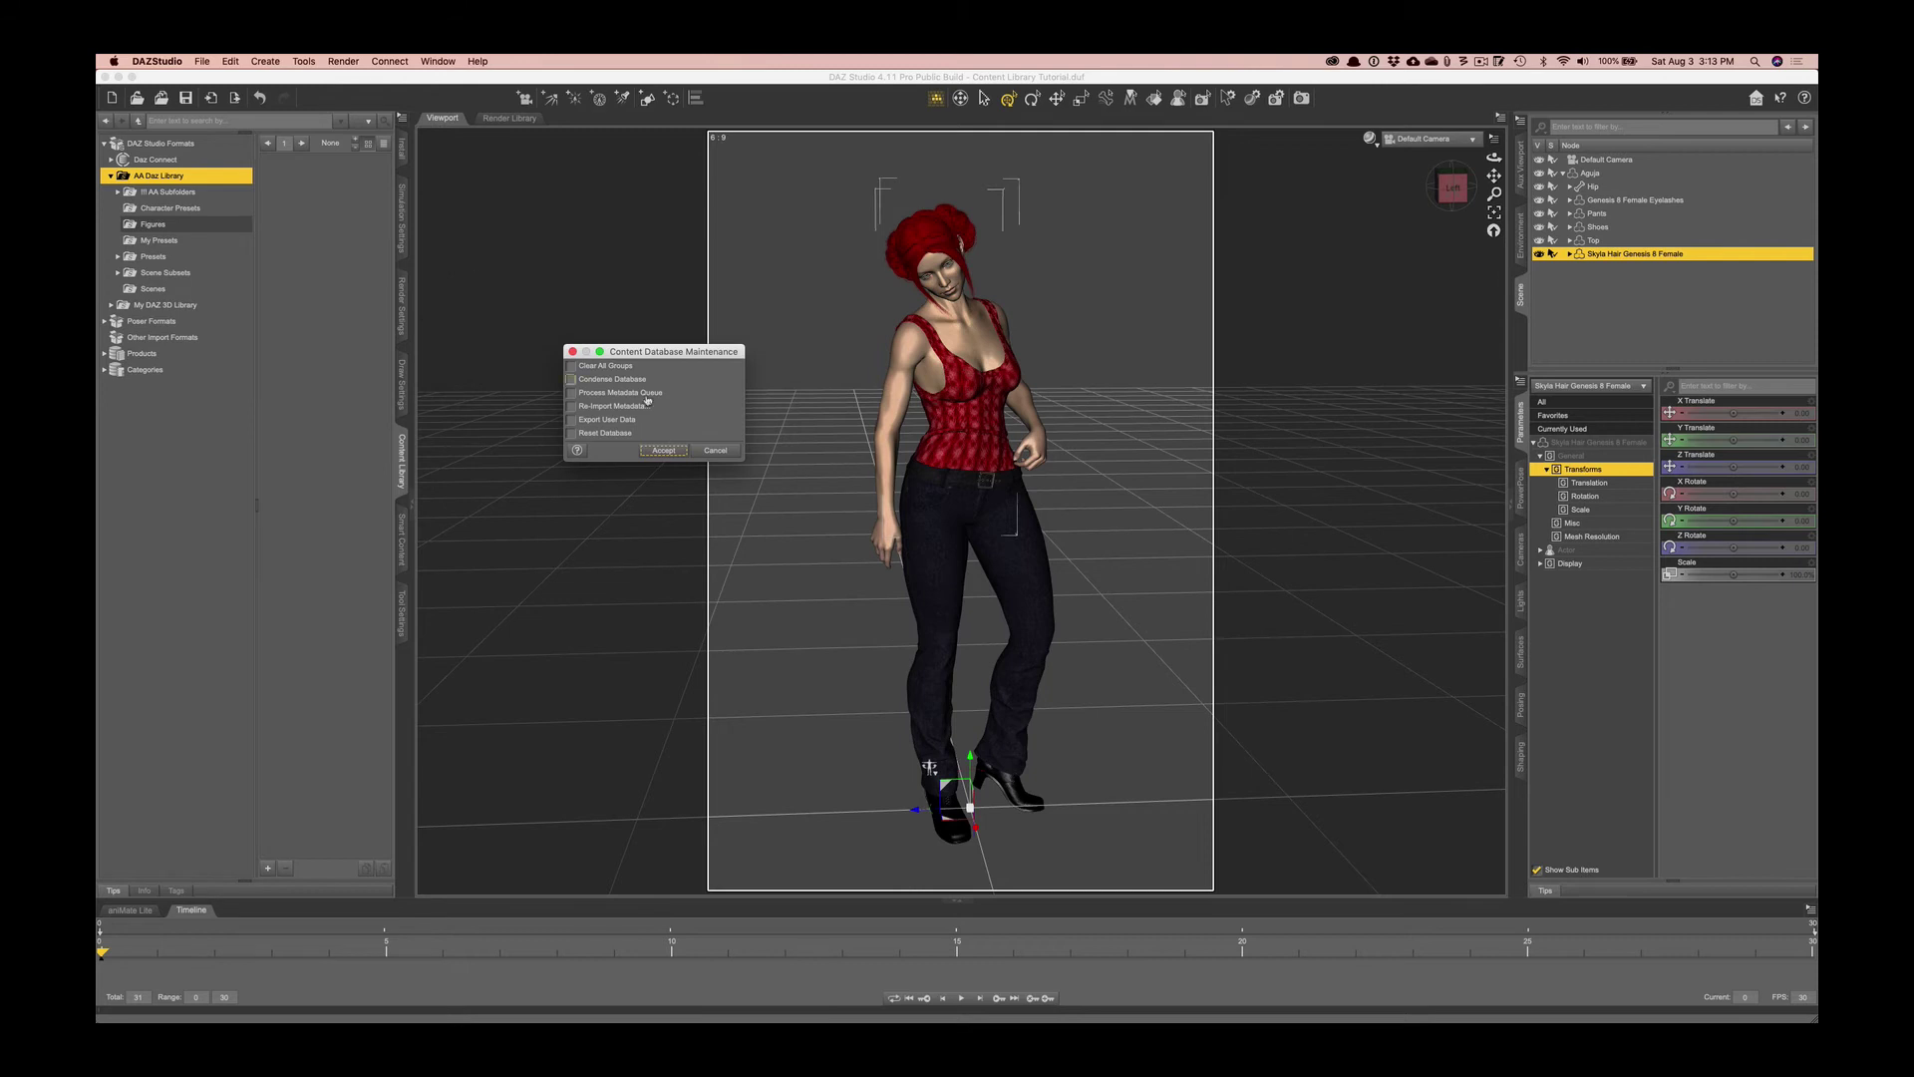
pyautogui.click(572, 407)
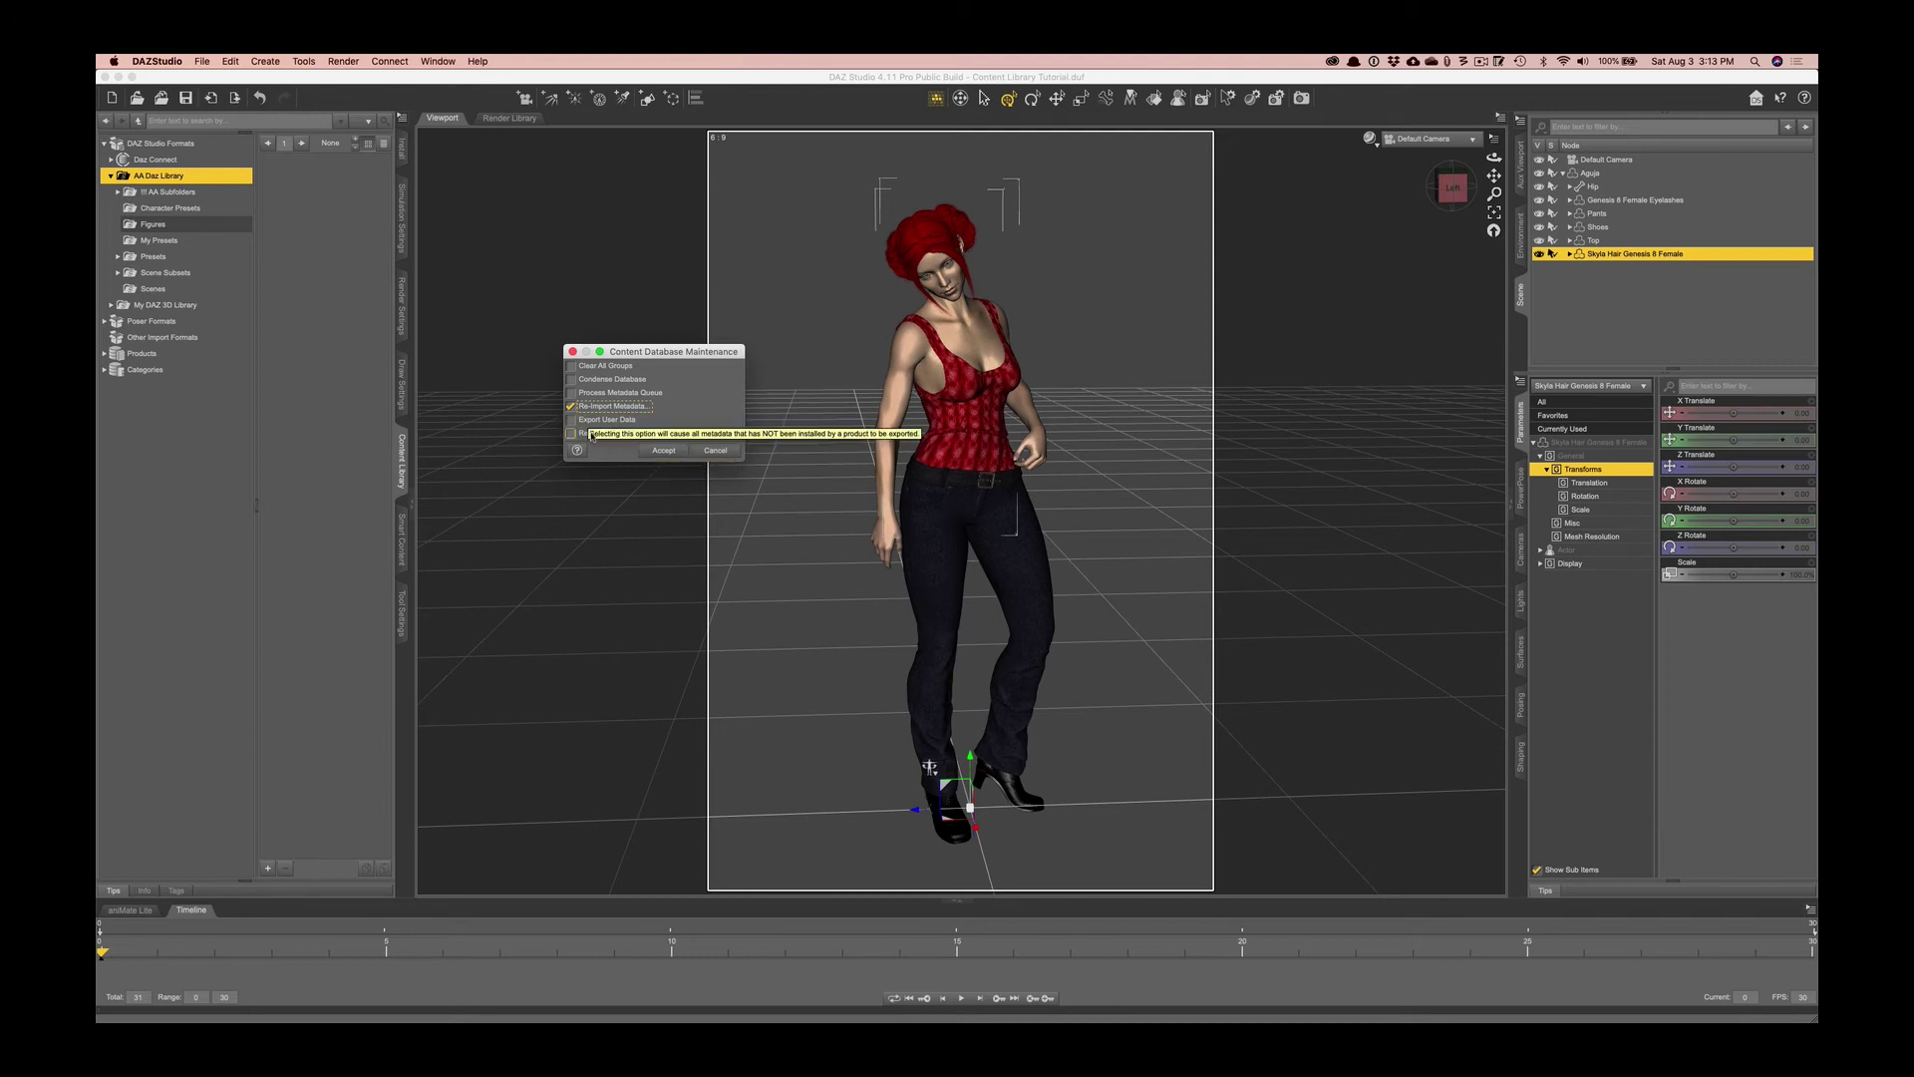
pyautogui.click(571, 406)
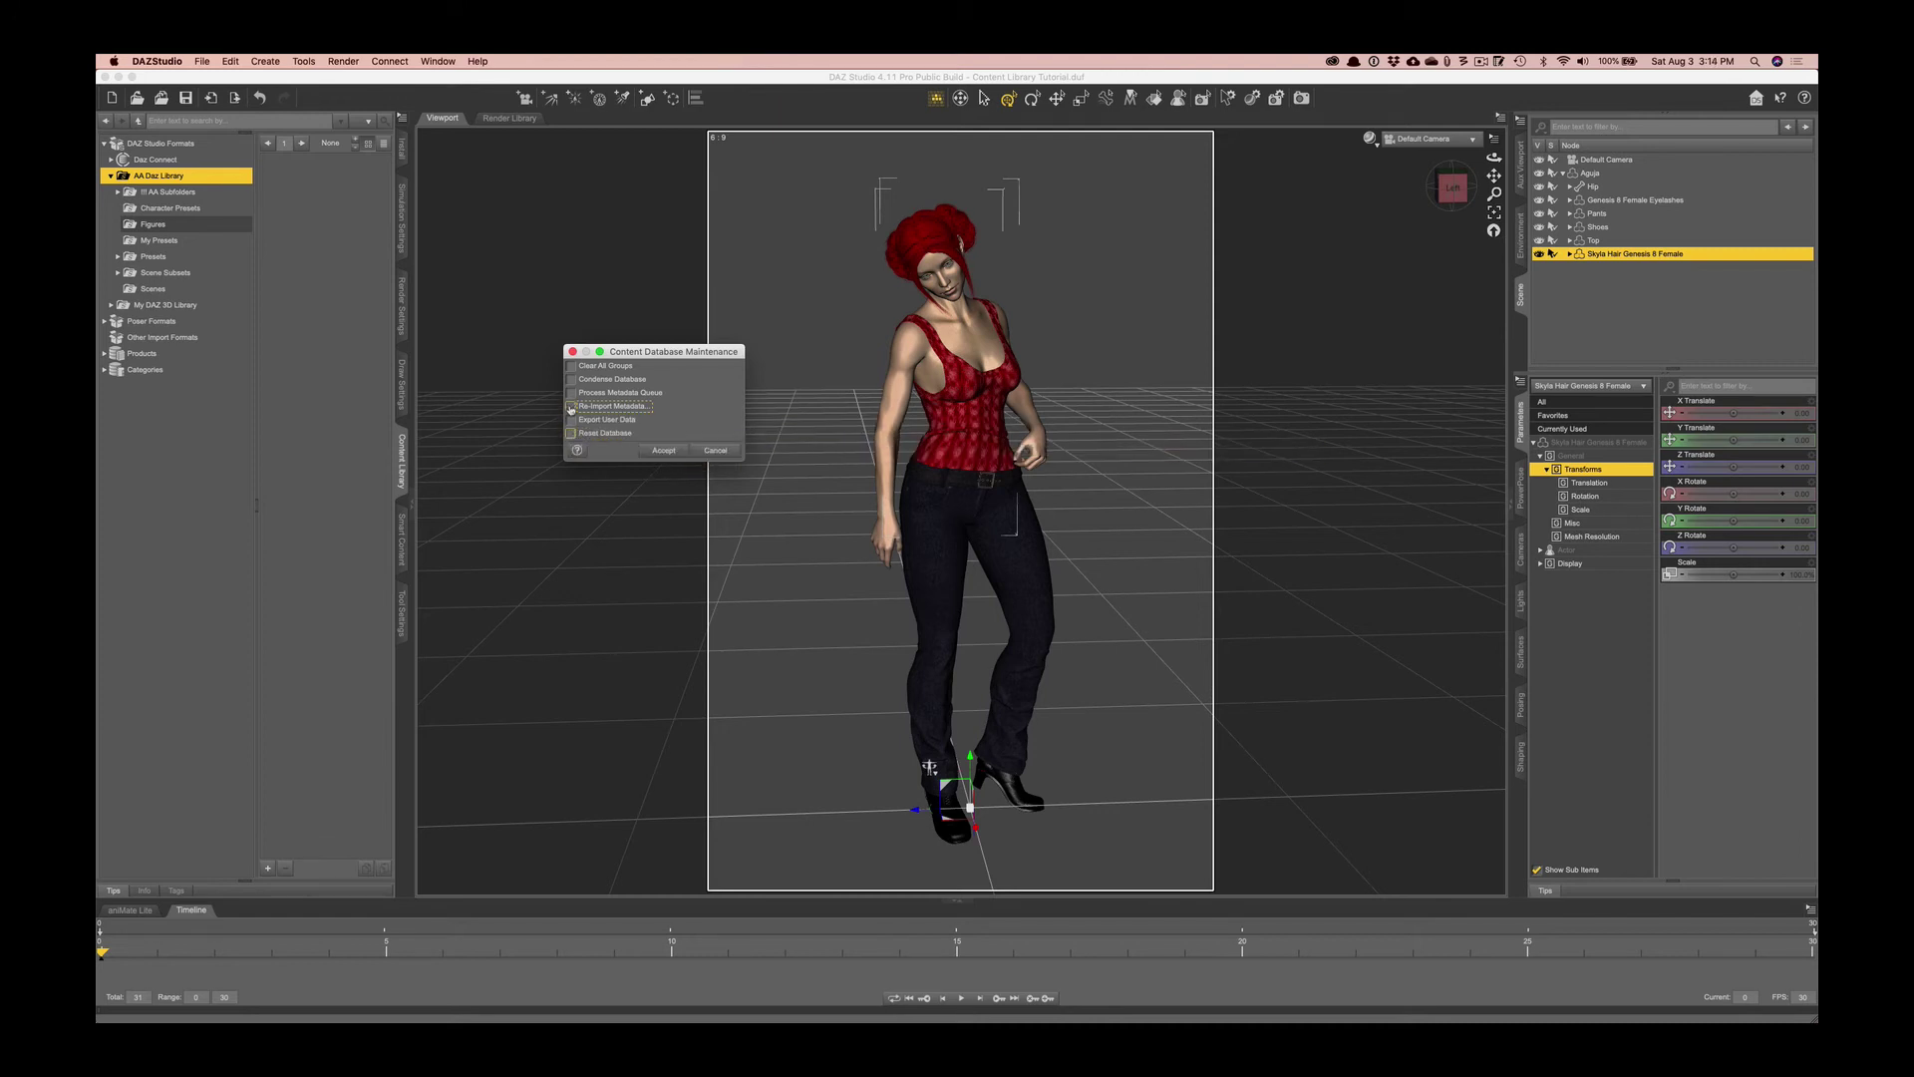
pyautogui.click(714, 451)
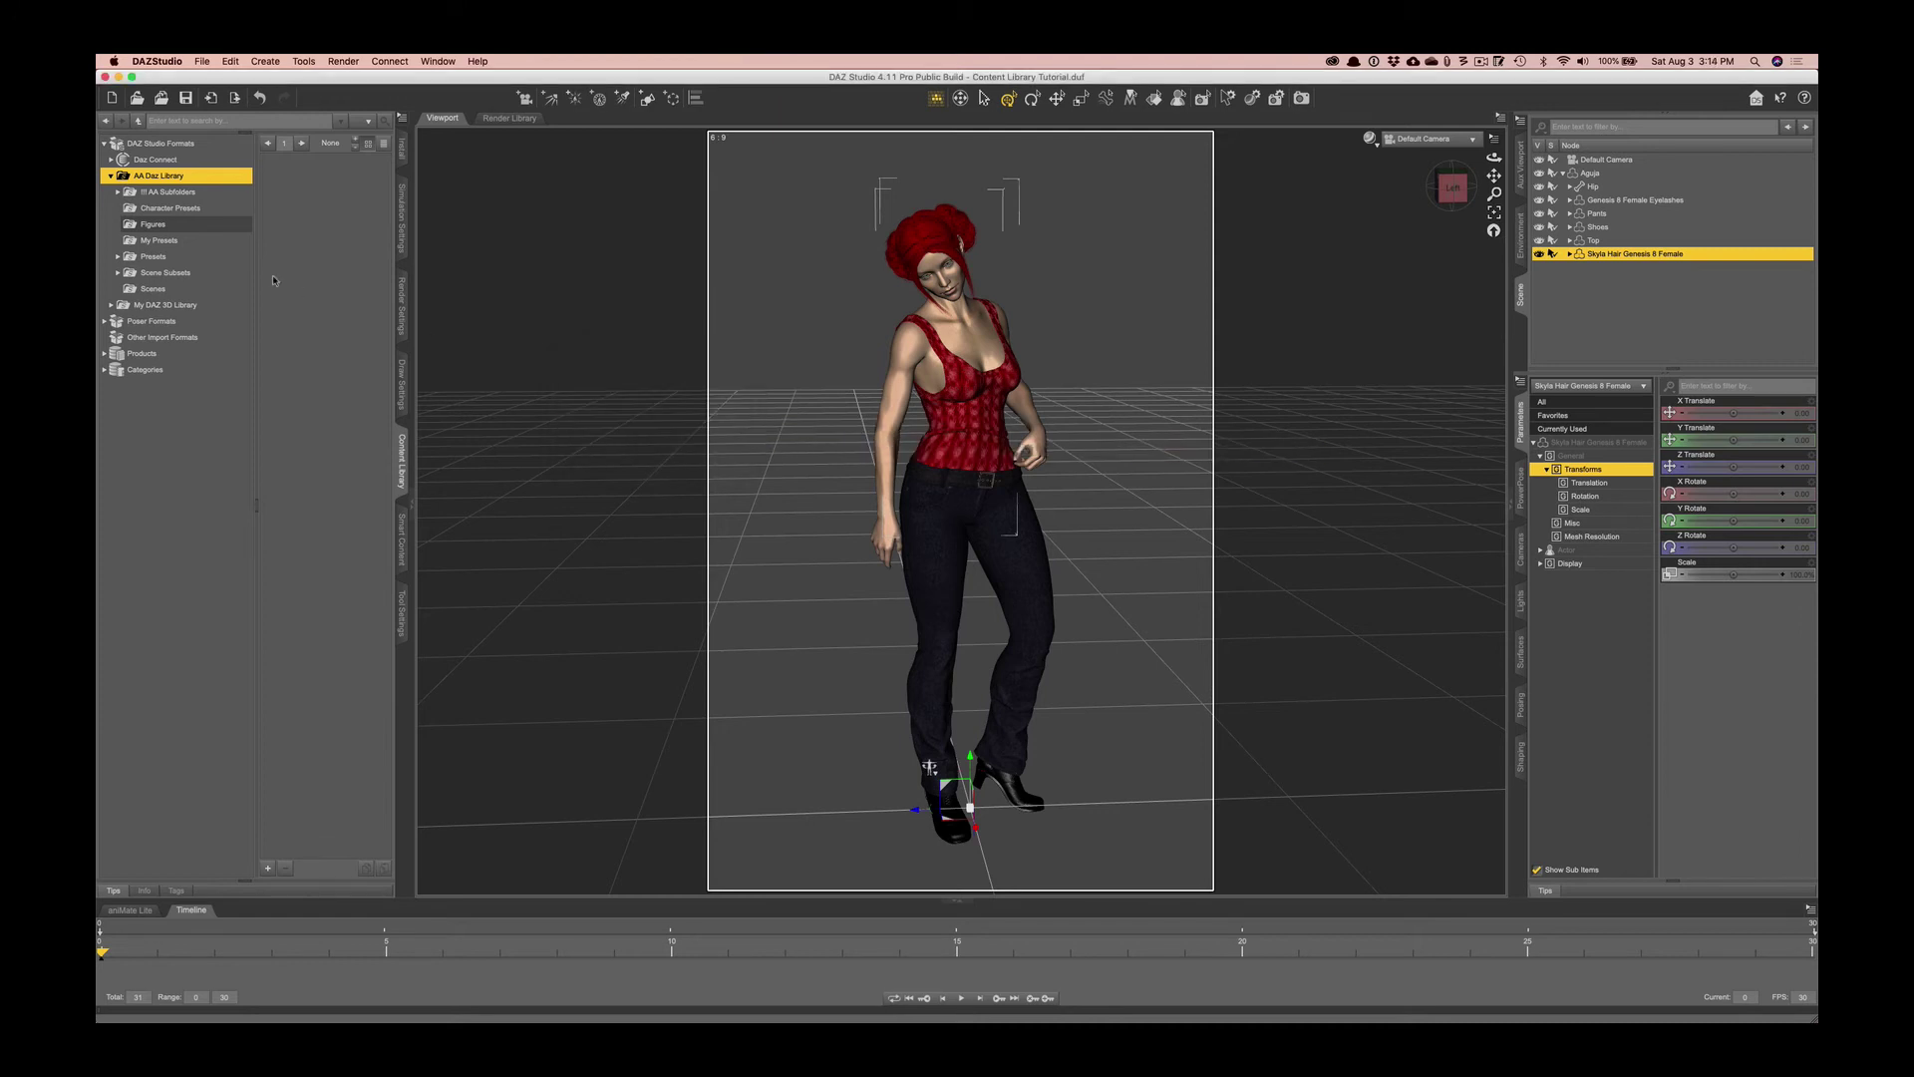